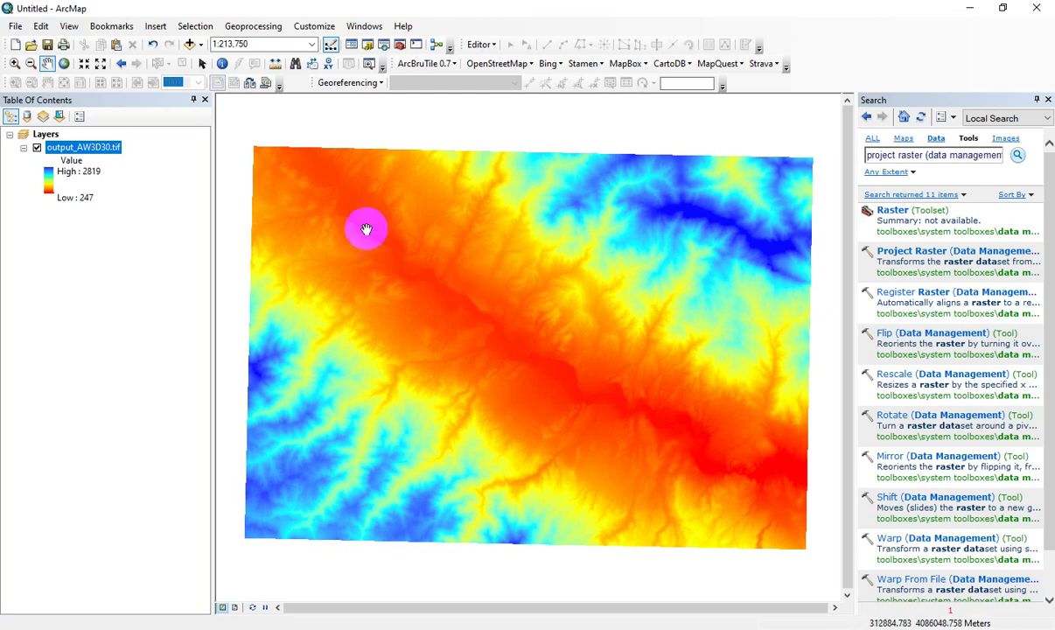
# Add output_AW3D30_HAND.tif to the map and build its pyramids.
pyautogui.click(191, 44)
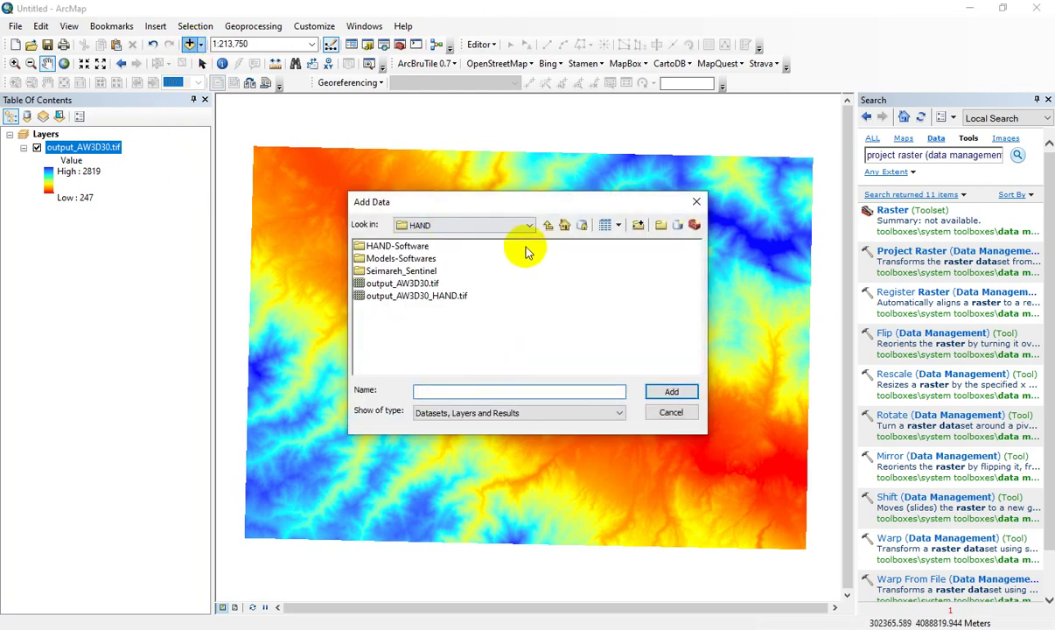
pyautogui.click(444, 295)
pyautogui.click(671, 391)
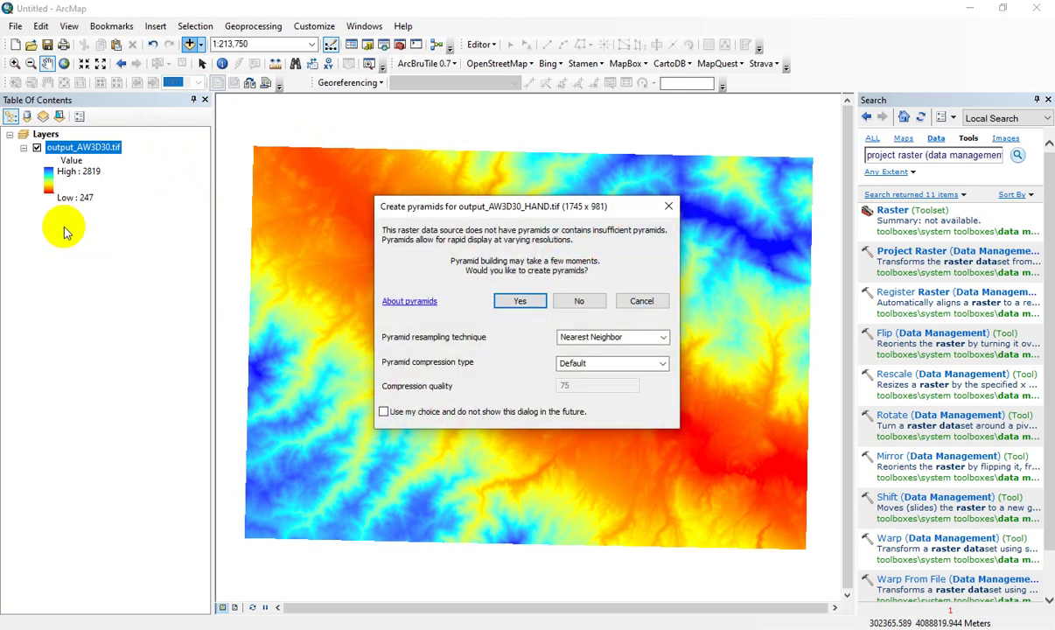
pyautogui.click(516, 299)
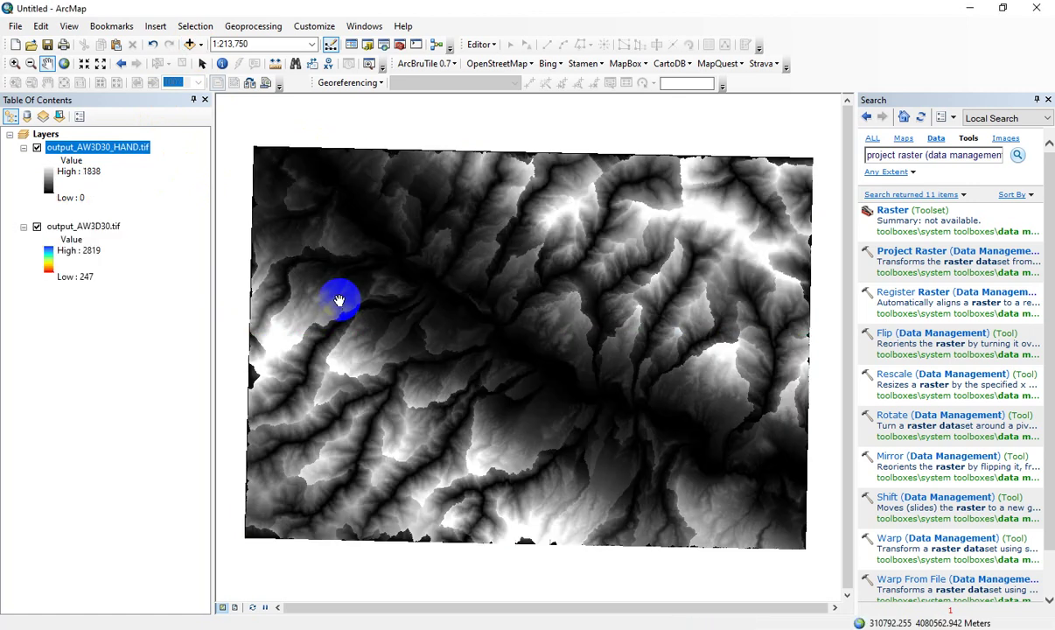
# Hide and collapse the output_AW3D30.tif layer in the Table of Contents.
pyautogui.click(36, 226)
pyautogui.click(23, 226)
pyautogui.click(372, 236)
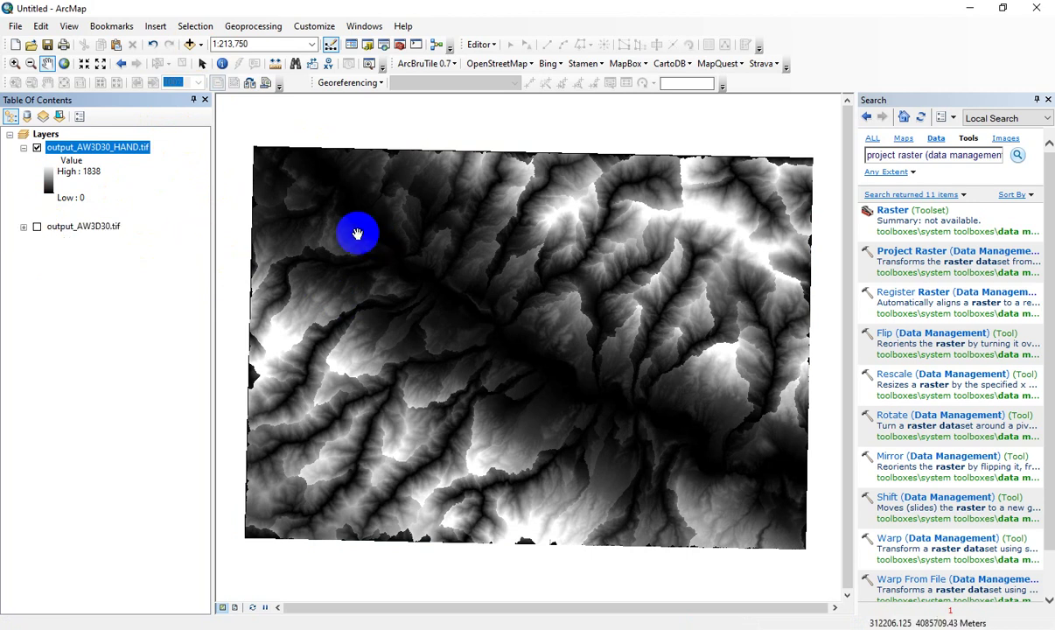
pyautogui.click(403, 310)
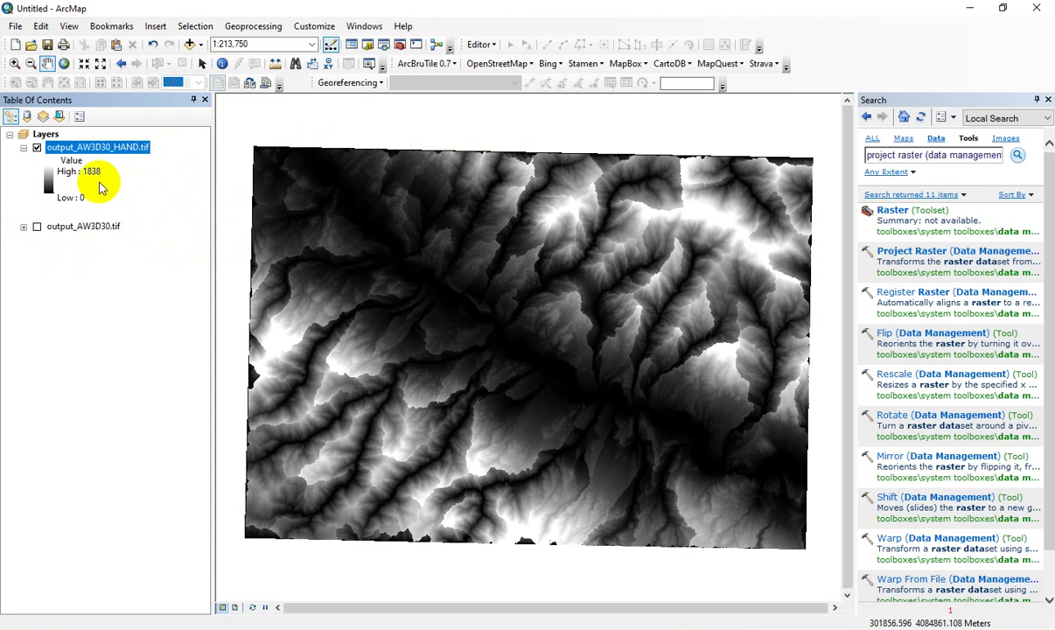
pyautogui.click(287, 237)
pyautogui.click(596, 254)
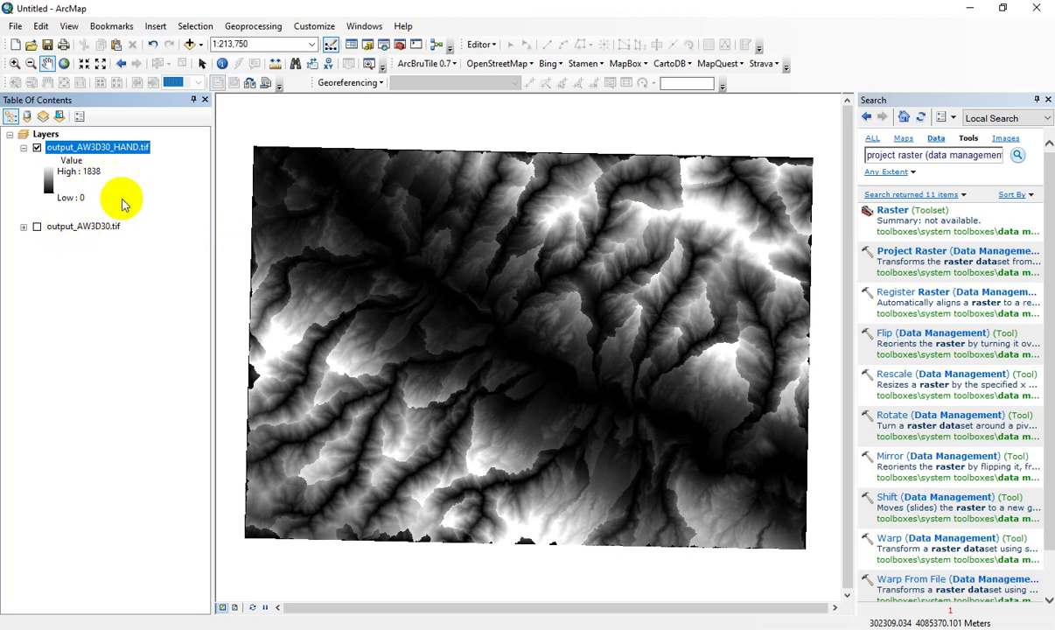
# Switch the HAND layer's symbology to Classified with 10 classes.
pyautogui.click(140, 150)
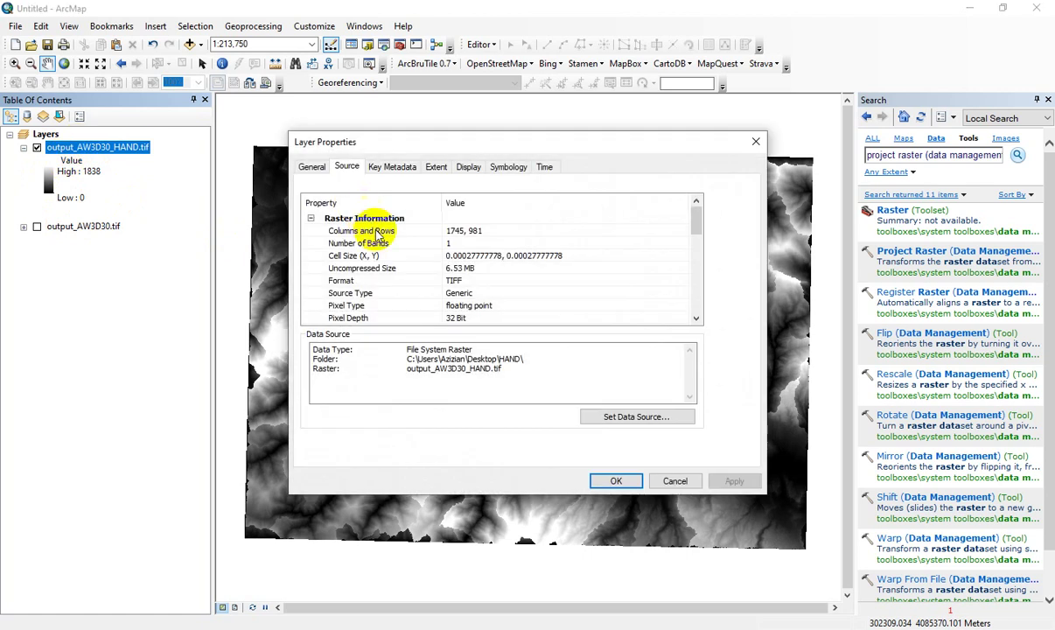
pyautogui.click(507, 167)
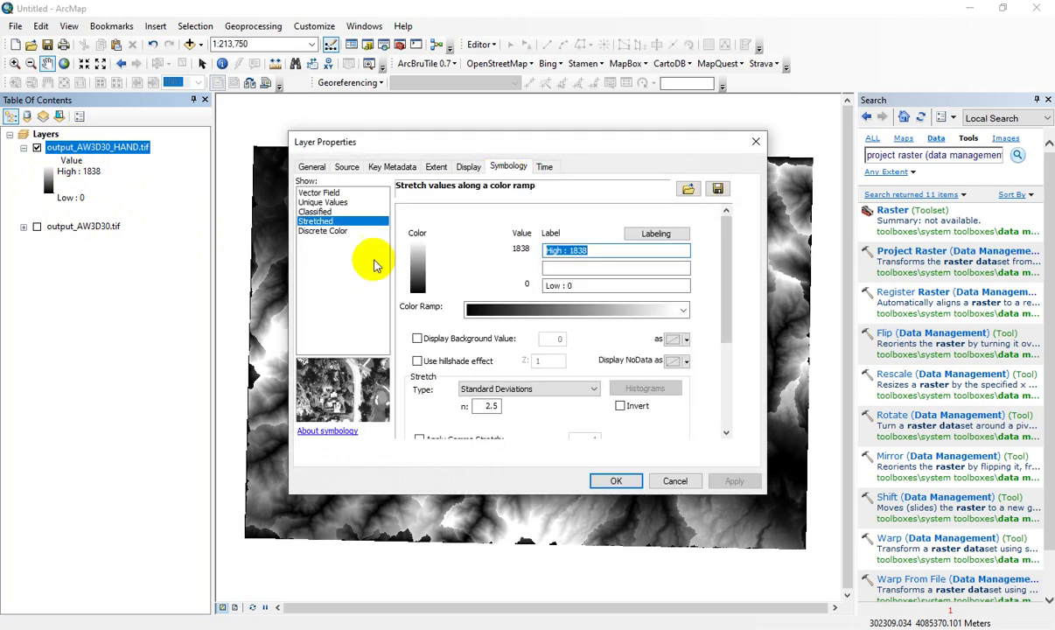
pyautogui.click(315, 211)
pyautogui.click(585, 374)
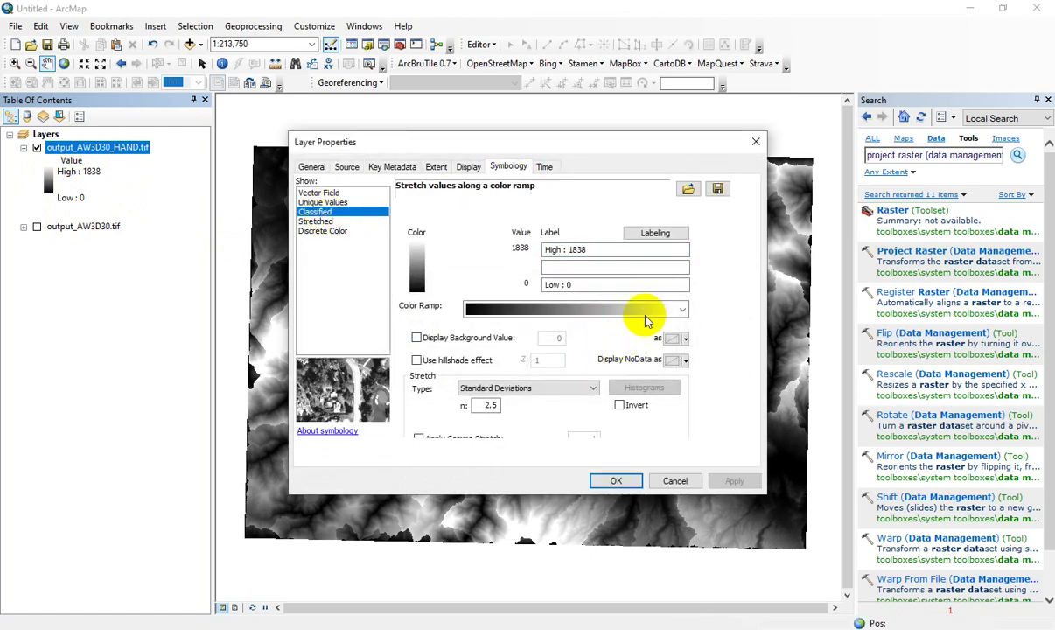
pyautogui.click(630, 260)
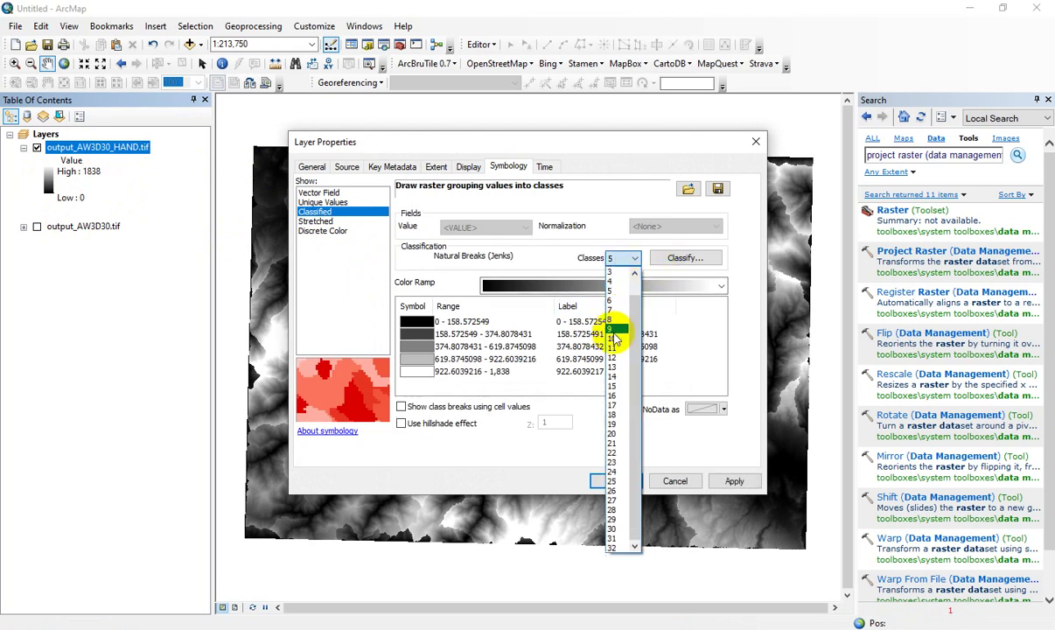
pyautogui.click(615, 338)
# Apply a blue colour ramp to the HAND classes and bring up the Classify settings.
pyautogui.click(722, 288)
pyautogui.moveTo(723, 337)
pyautogui.mouseDown()
pyautogui.moveTo(725, 376)
pyautogui.moveTo(730, 343)
pyautogui.mouseUp()
pyautogui.click(551, 385)
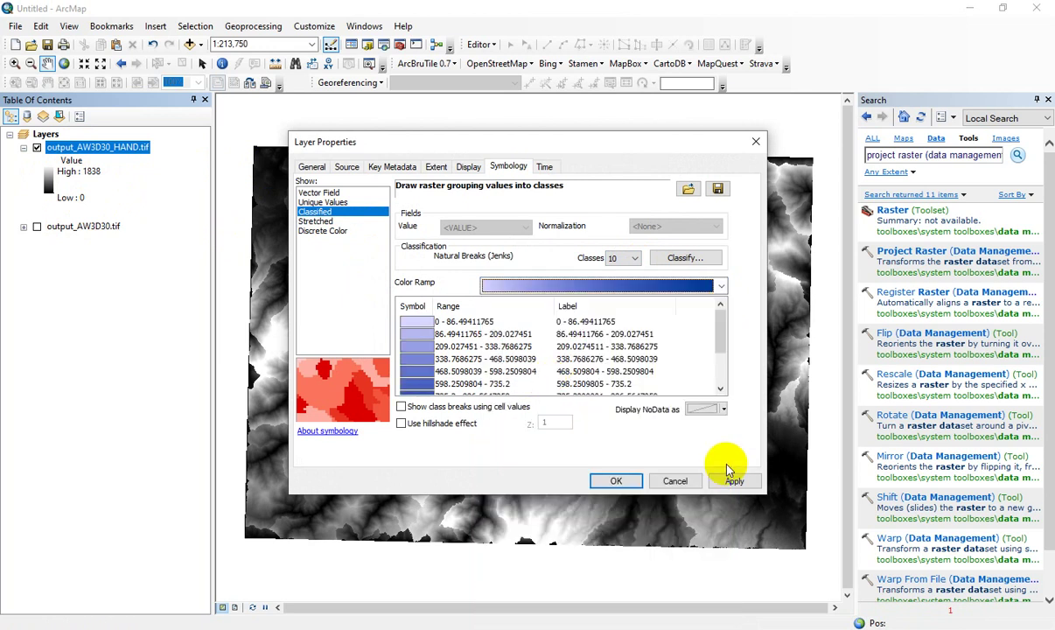
pyautogui.click(748, 487)
pyautogui.moveTo(658, 147); pyautogui.dragTo(819, 154)
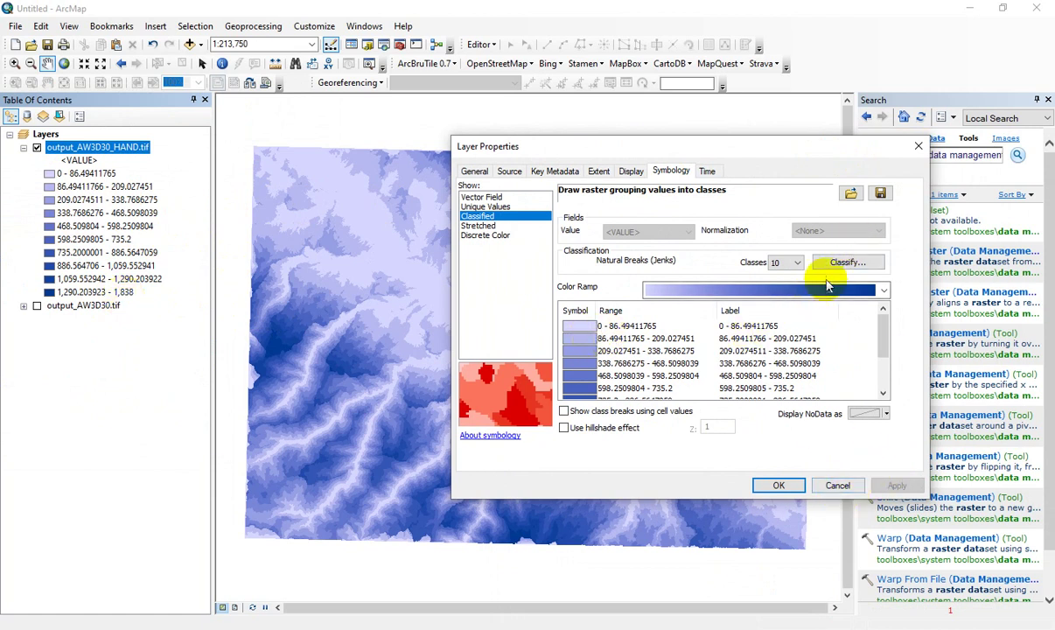
pyautogui.click(846, 263)
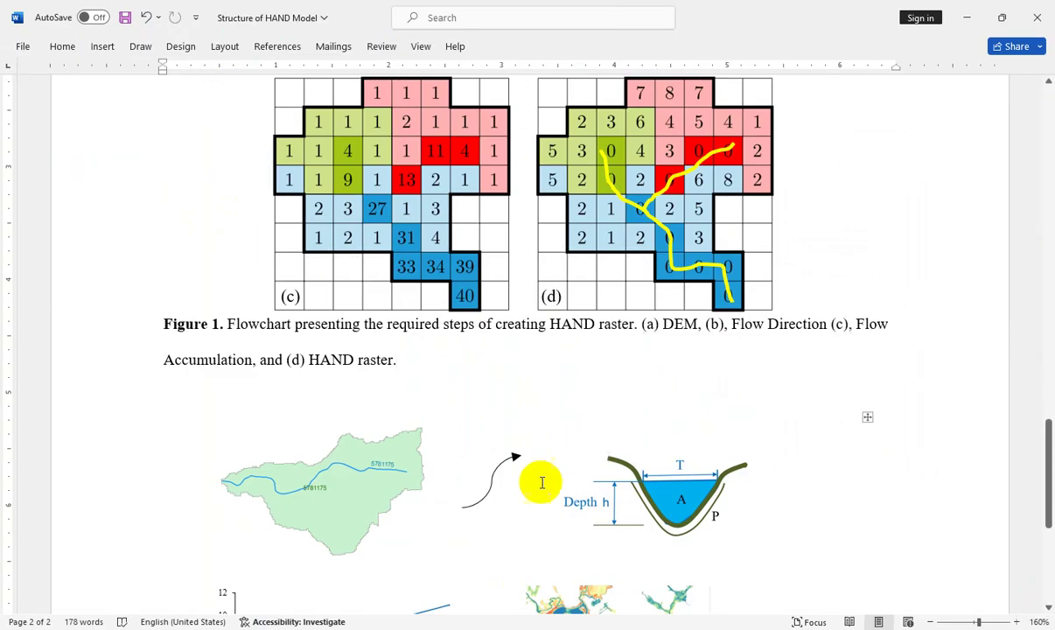
# Review Figure 2 in Word, then return to ArcMap's Classification dialog at the first break value.
pyautogui.scroll(-4, 539, 459)
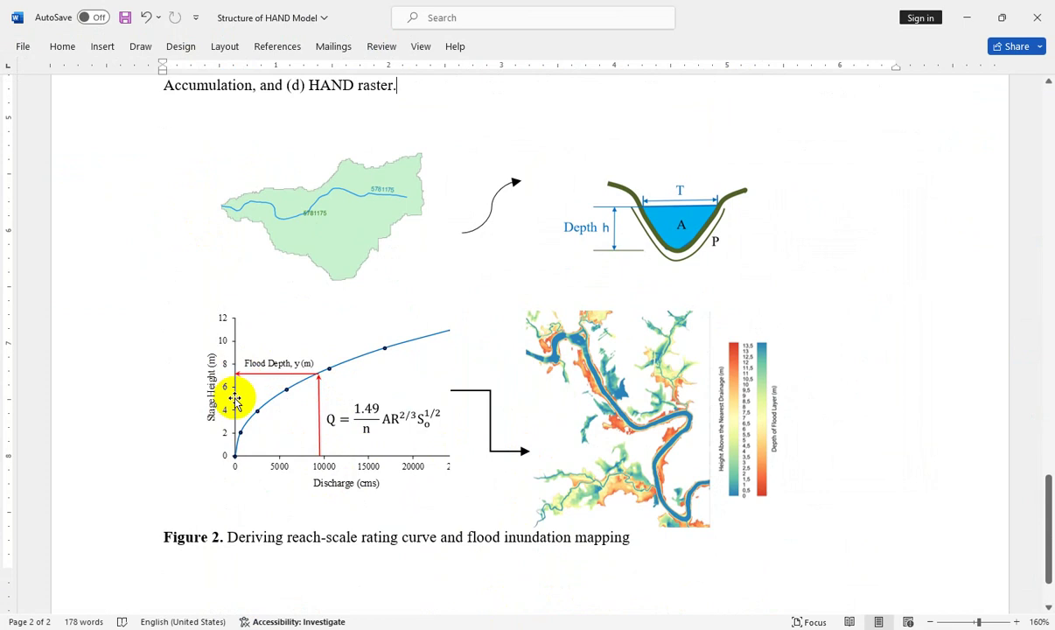
pyautogui.click(966, 18)
pyautogui.click(719, 316)
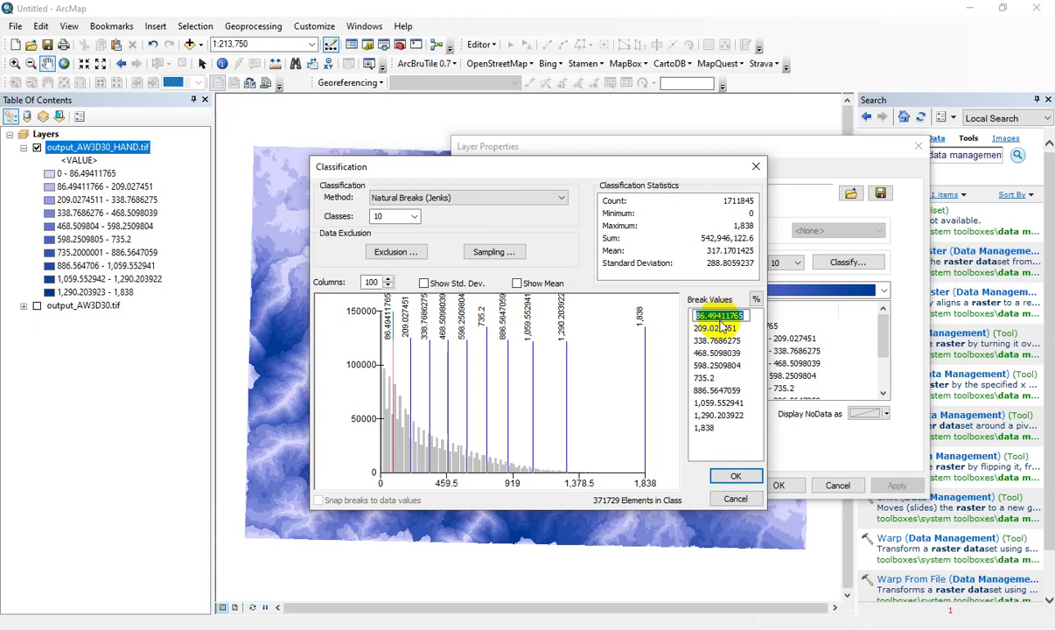
# Enter break values 1 through 7, 9 and 10, keeping 1,838 as the final break.
pyautogui.write('1')
pyautogui.click(719, 327)
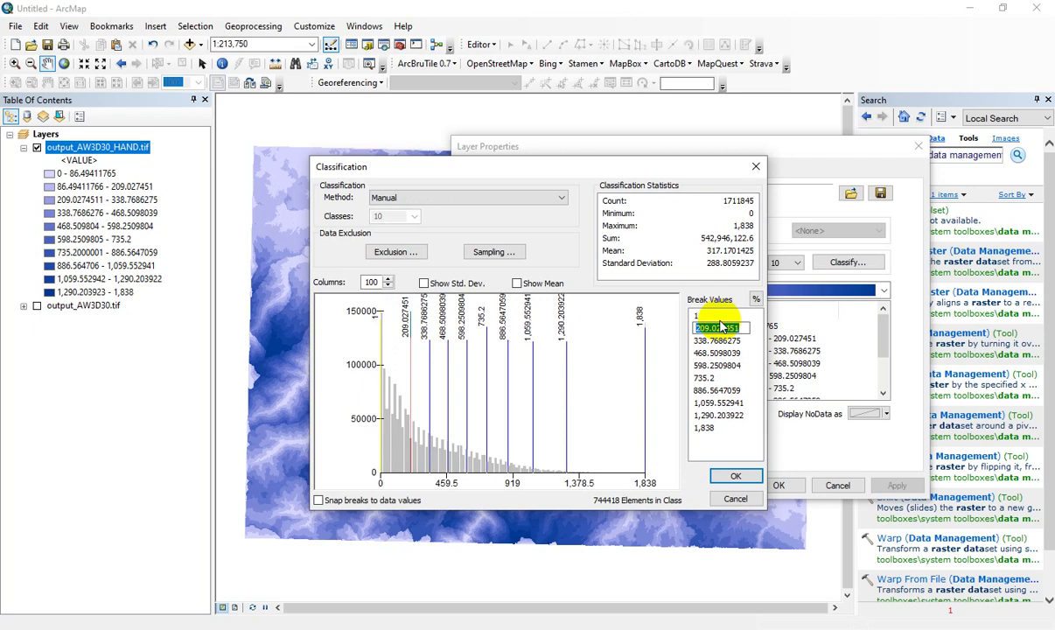
pyautogui.write('2')
pyautogui.press('Return')
pyautogui.write('3')
pyautogui.press('Return')
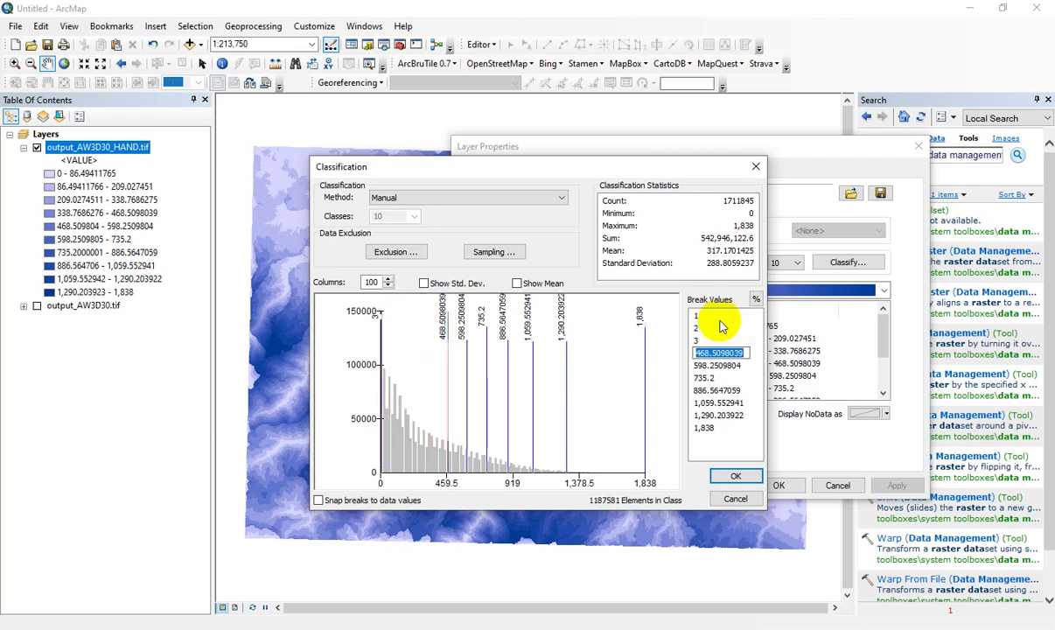
pyautogui.write('4')
pyautogui.press('Return')
pyautogui.write('5')
pyautogui.press('Return')
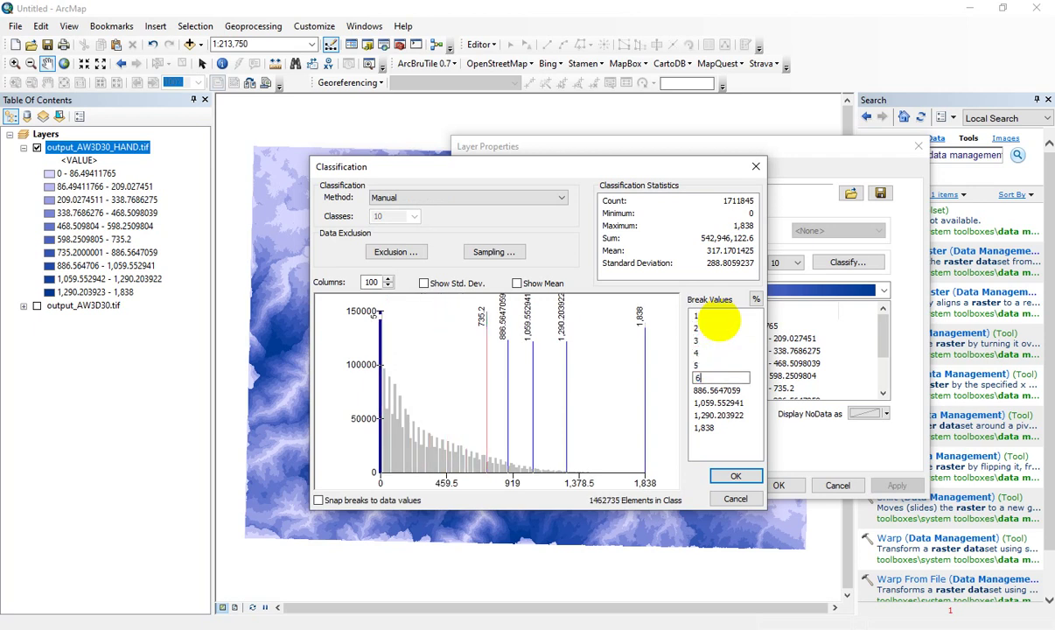
pyautogui.write('6')
pyautogui.press('Return')
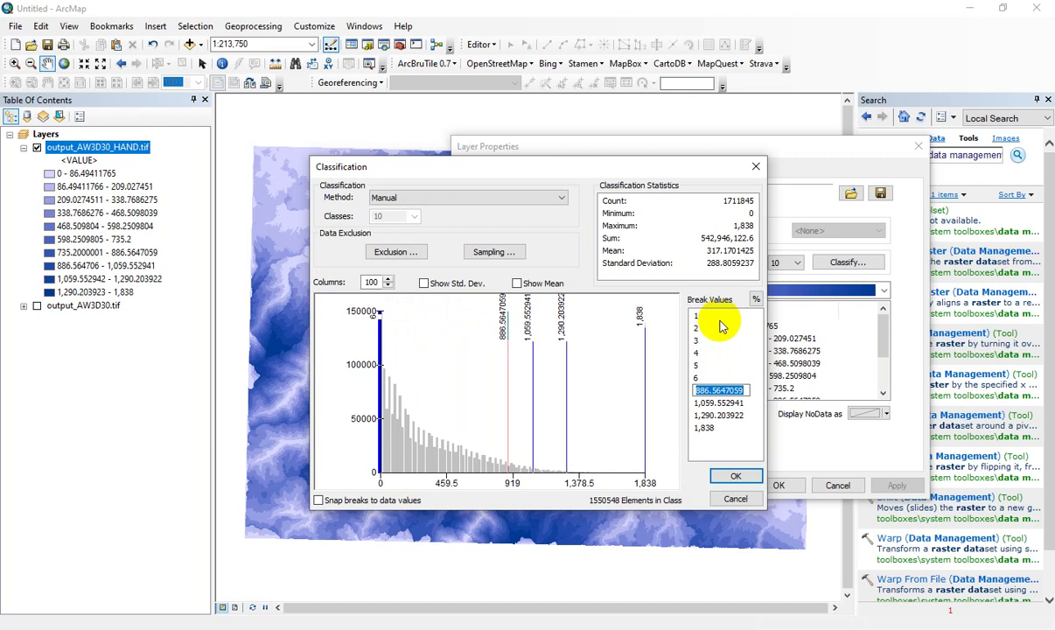
pyautogui.write('7')
pyautogui.press('Return')
pyautogui.write('9')
pyautogui.press('Return')
pyautogui.write('10')
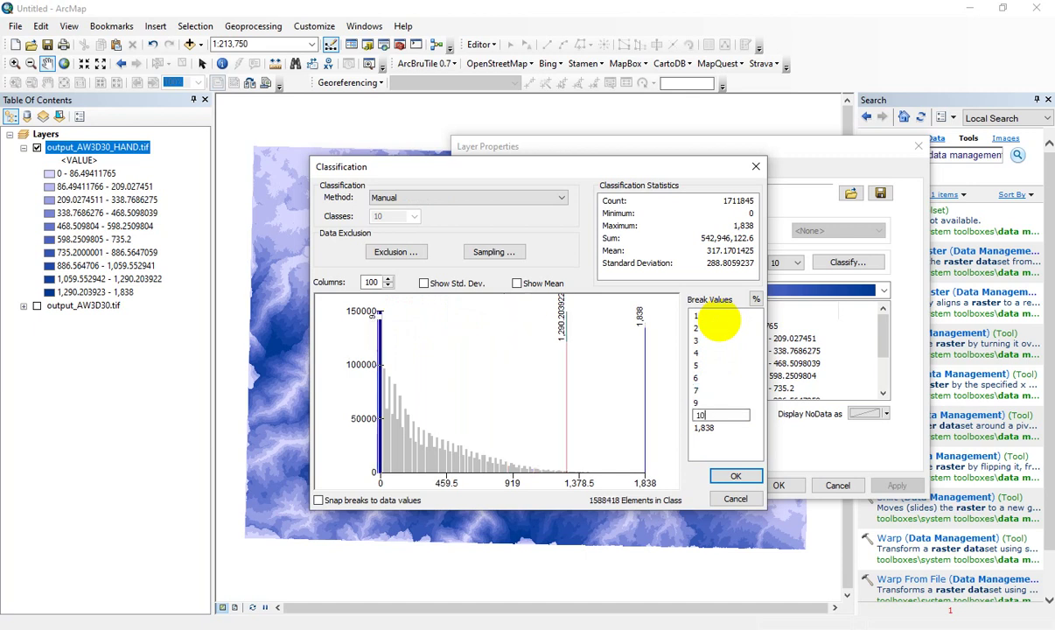
pyautogui.press('Return')
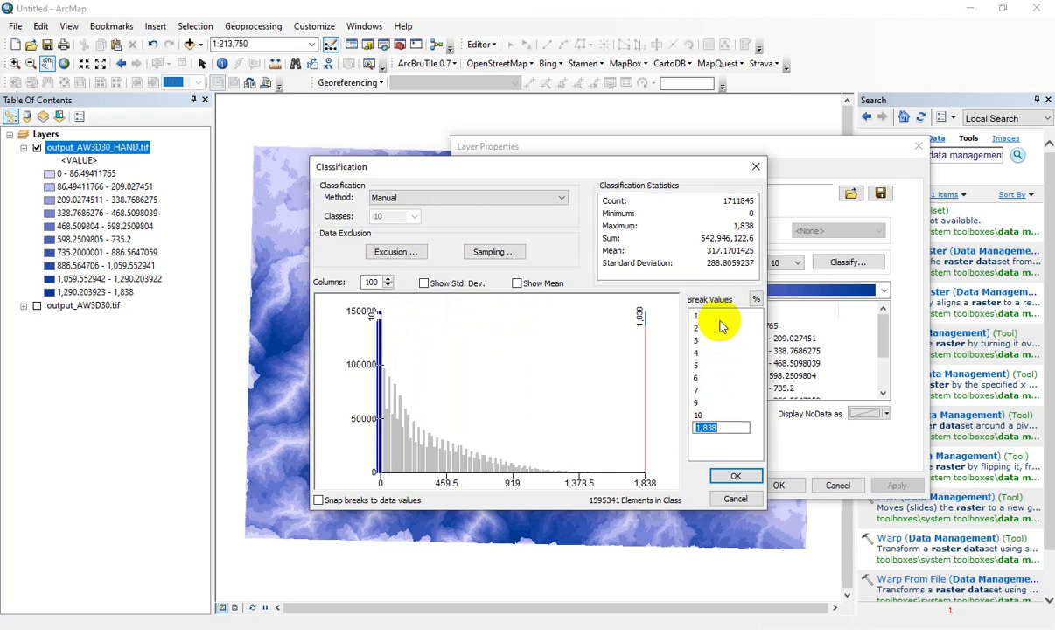
pyautogui.press('Return')
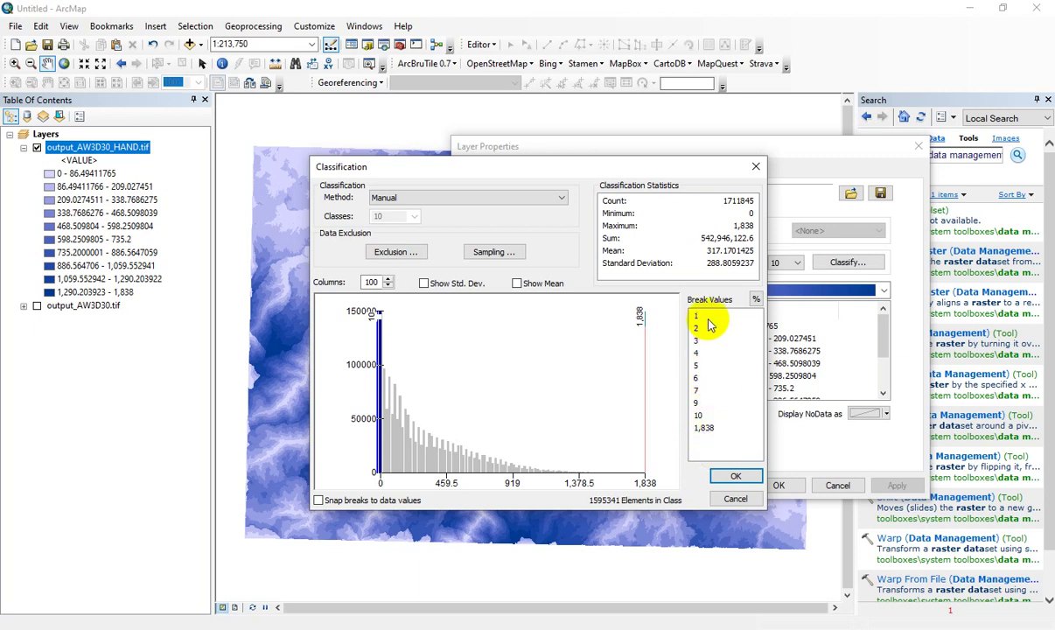
# Correct the upper breaks to 8, 10, 12 and 14, leaving 1,838 last.
pyautogui.click(699, 376)
pyautogui.press('Return')
pyautogui.write('10')
pyautogui.press('Return')
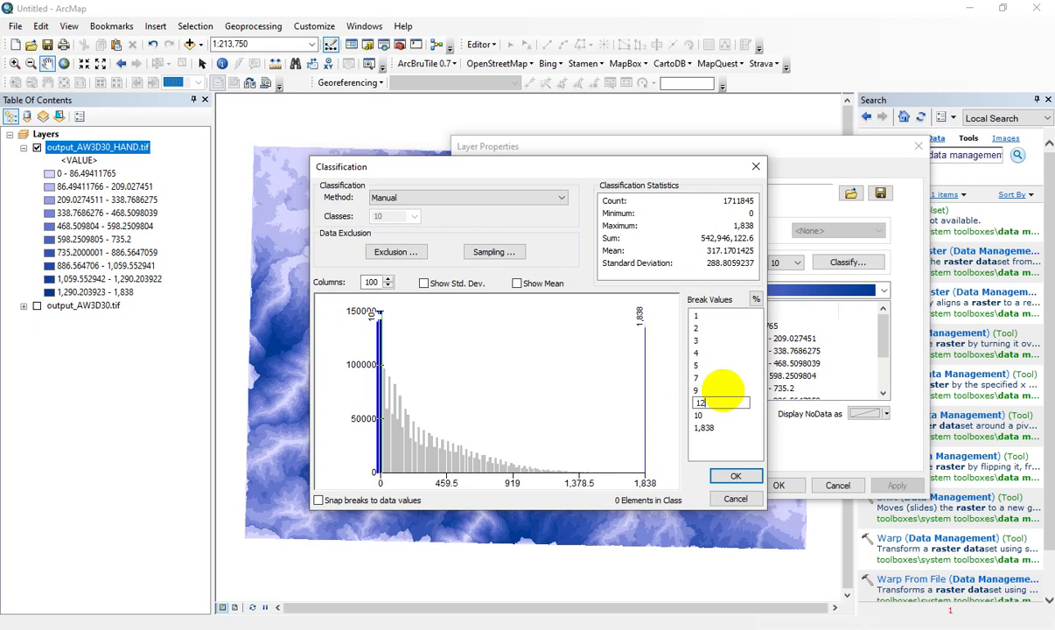
pyautogui.click(717, 389)
pyautogui.click(710, 377)
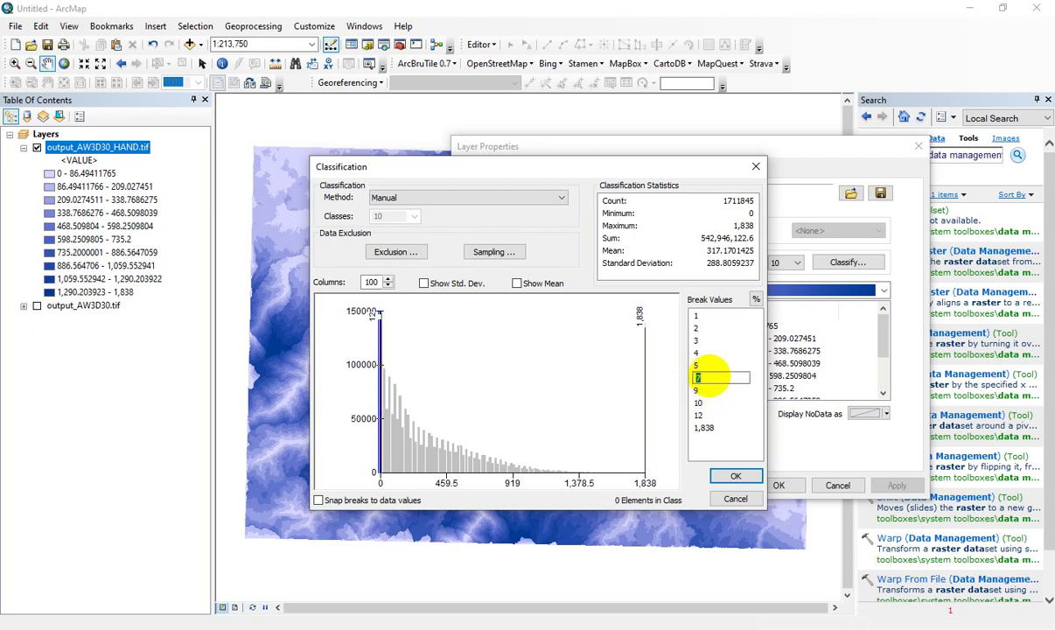
pyautogui.press('Return')
pyautogui.write('10')
pyautogui.press('Return')
pyautogui.write('12')
pyautogui.press('Return')
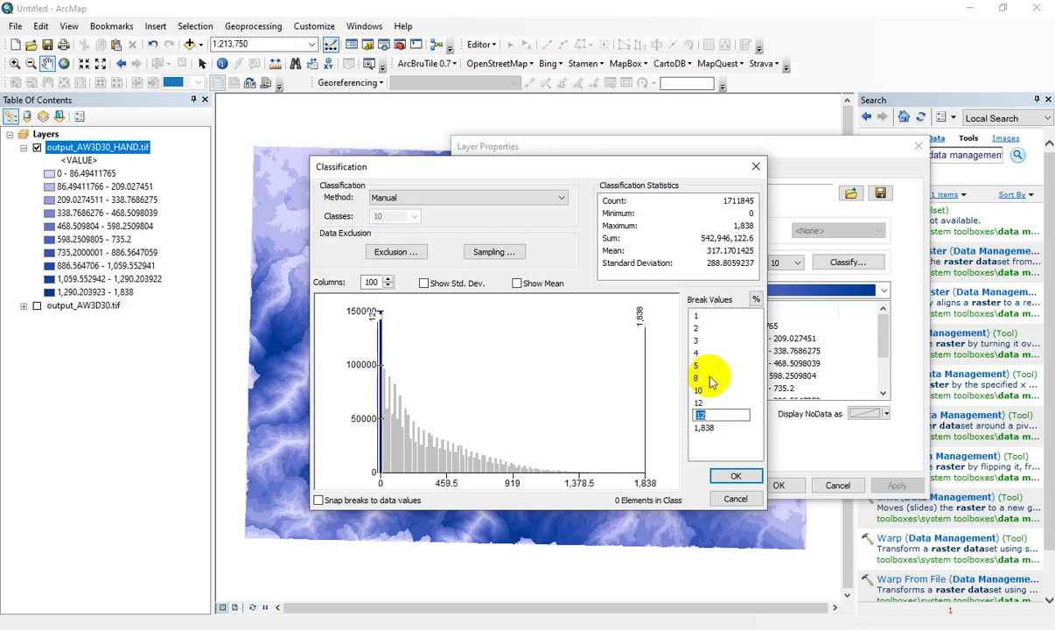
pyautogui.press('Return')
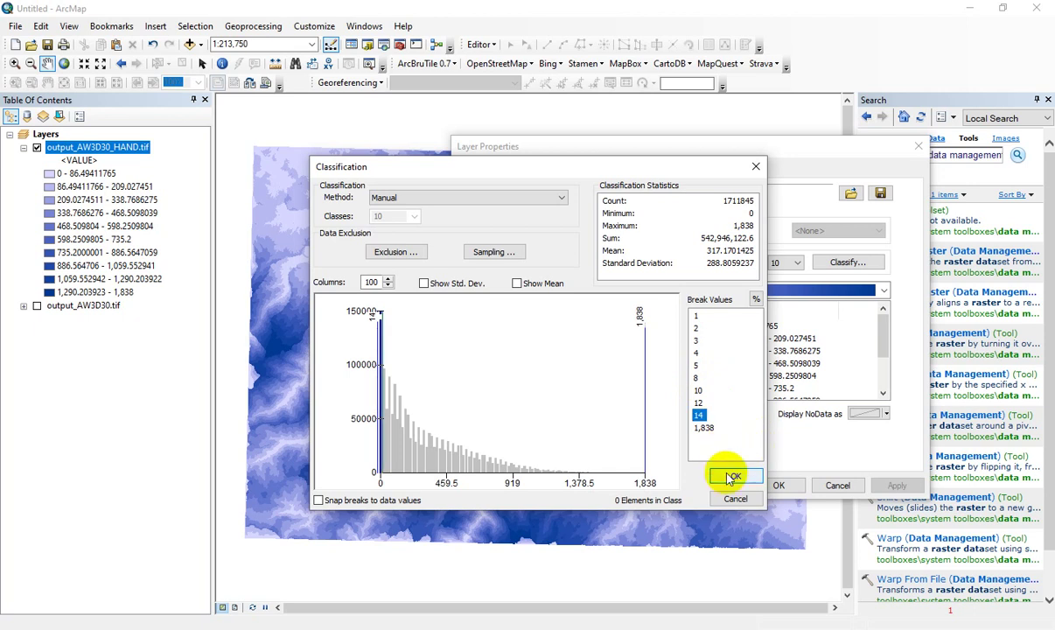
# Confirm the manual breaks and apply the new HAND classes to the map.
pyautogui.click(731, 476)
pyautogui.click(895, 485)
pyautogui.moveTo(770, 148); pyautogui.dragTo(764, 91)
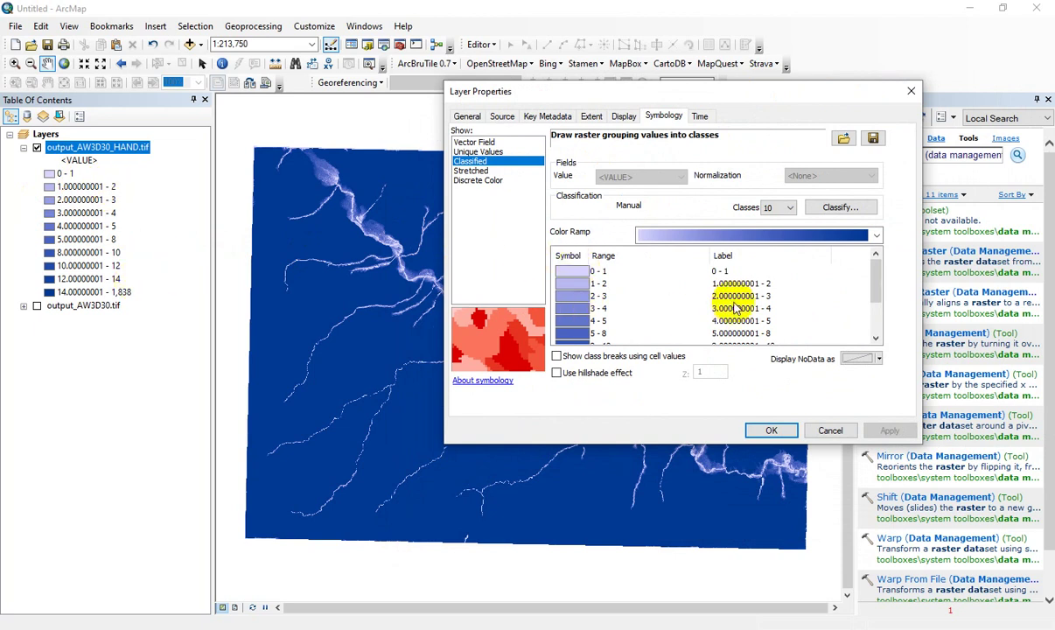
pyautogui.moveTo(876, 280); pyautogui.dragTo(875, 308)
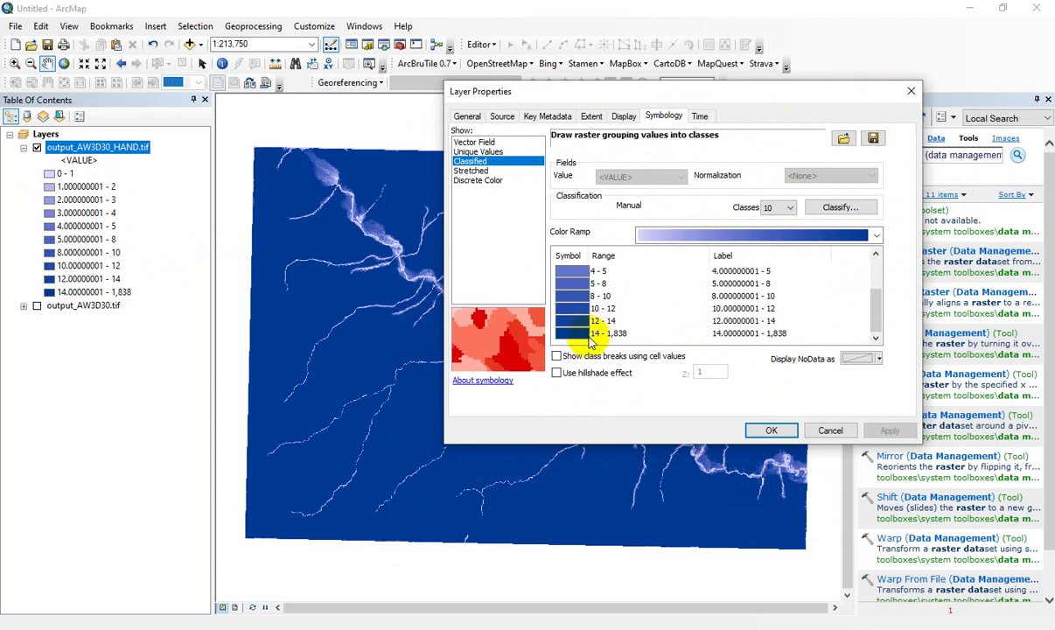
# Set the 14 - 1,838 class to No Color and apply the symbology.
pyautogui.keyDown('shift'); pyautogui.click(577, 335); pyautogui.keyUp('shift')
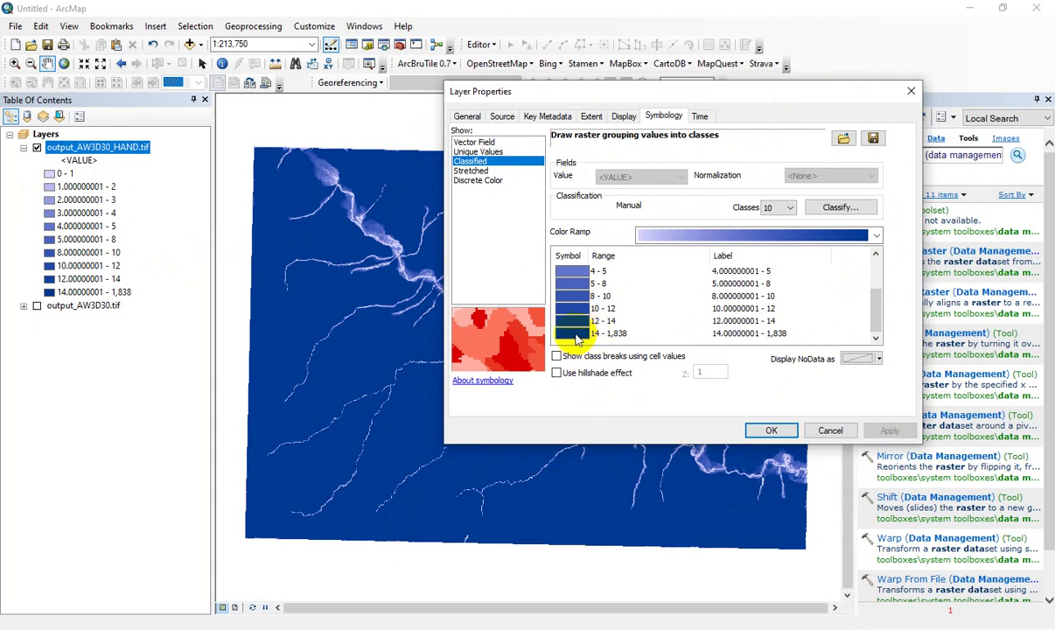
pyautogui.click(577, 337)
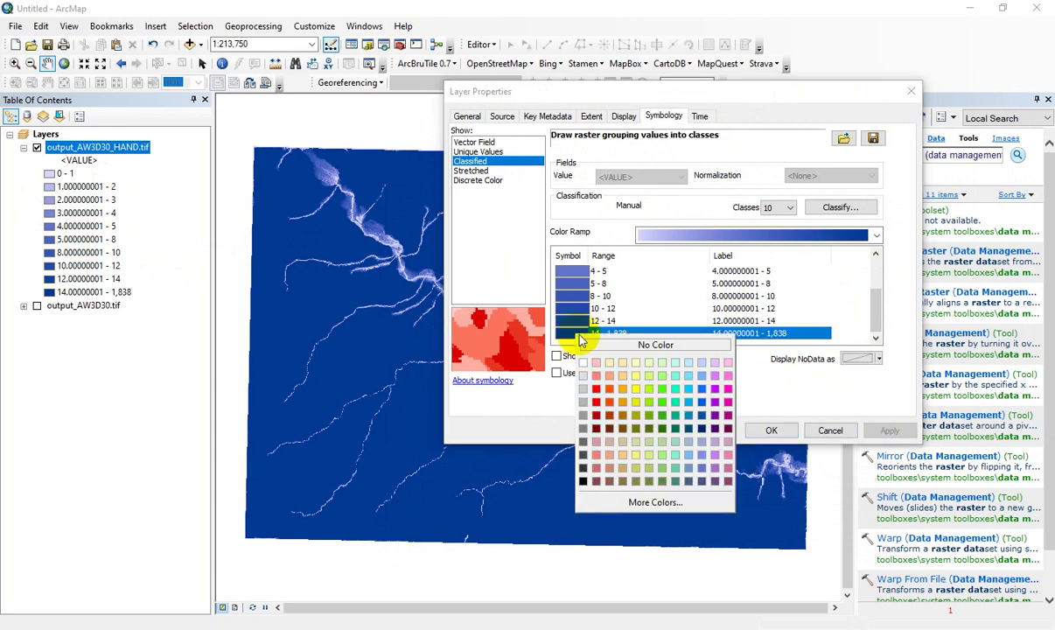
pyautogui.click(653, 345)
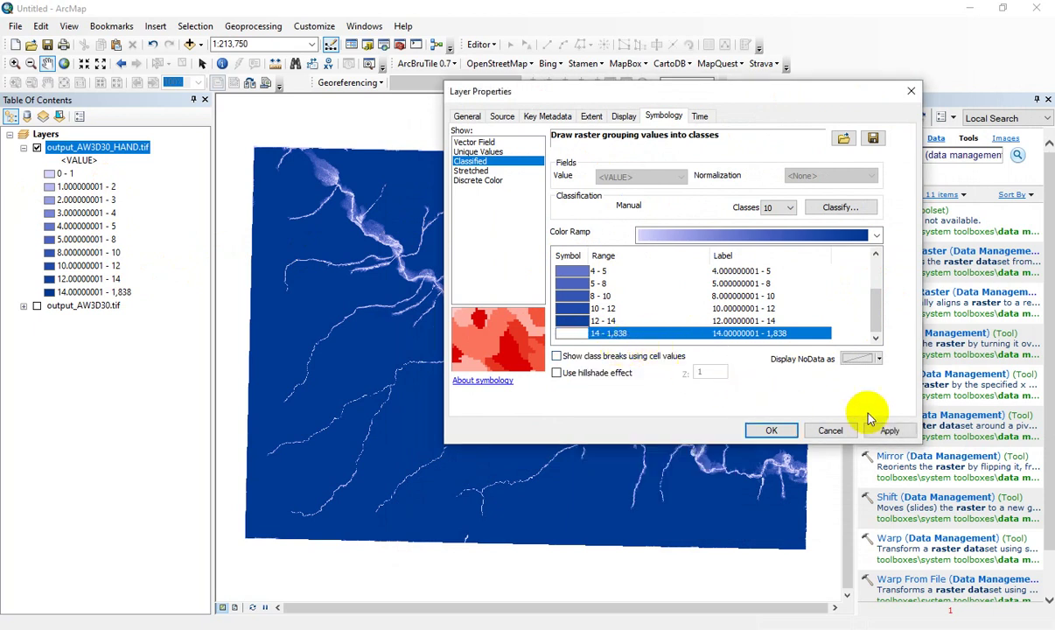
pyautogui.click(889, 430)
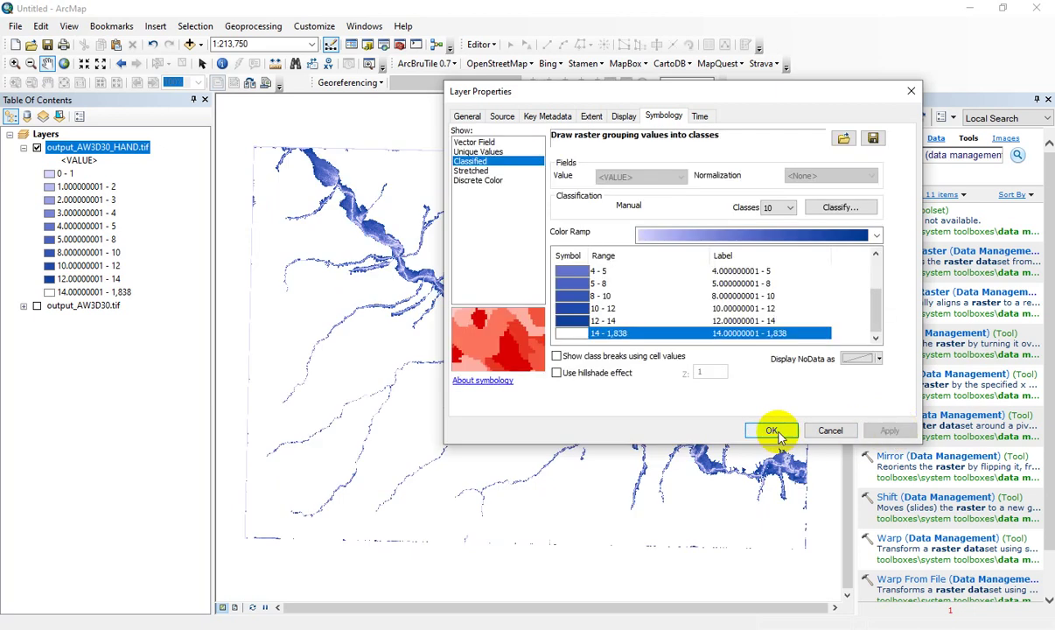
pyautogui.click(773, 431)
# Zoom to about 1:50,000 and pan the map onto the main river channel.
pyautogui.scroll(-5, 522, 352)
pyautogui.moveTo(447, 254); pyautogui.dragTo(486, 362)
pyautogui.scroll(-1, 600, 396)
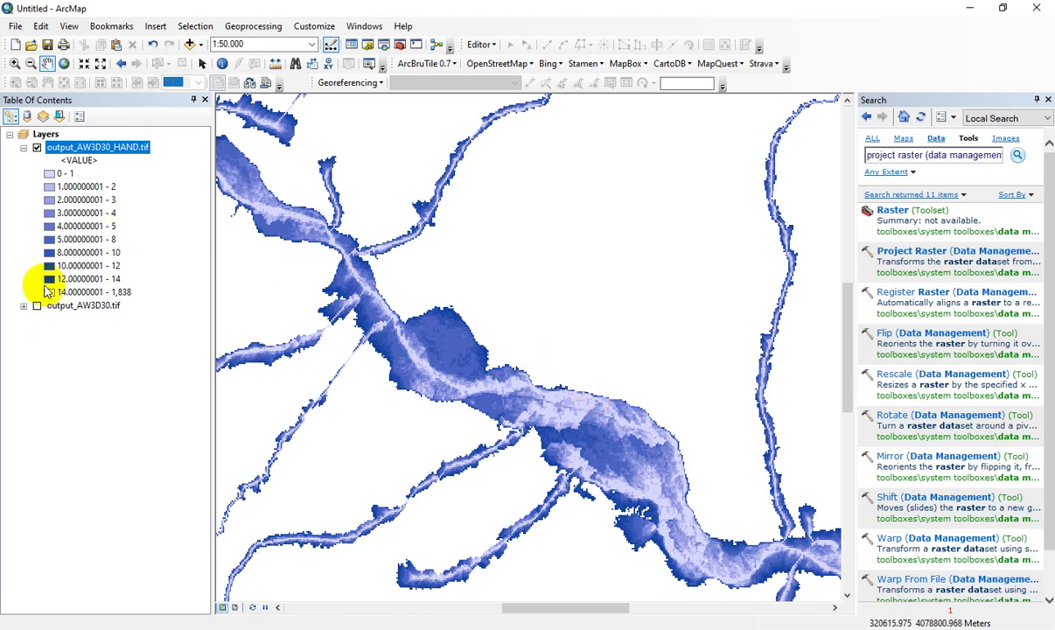
# Show output_AW3D30.tif, hide the HAND layer, and open the elevation layer's properties.
pyautogui.click(38, 309)
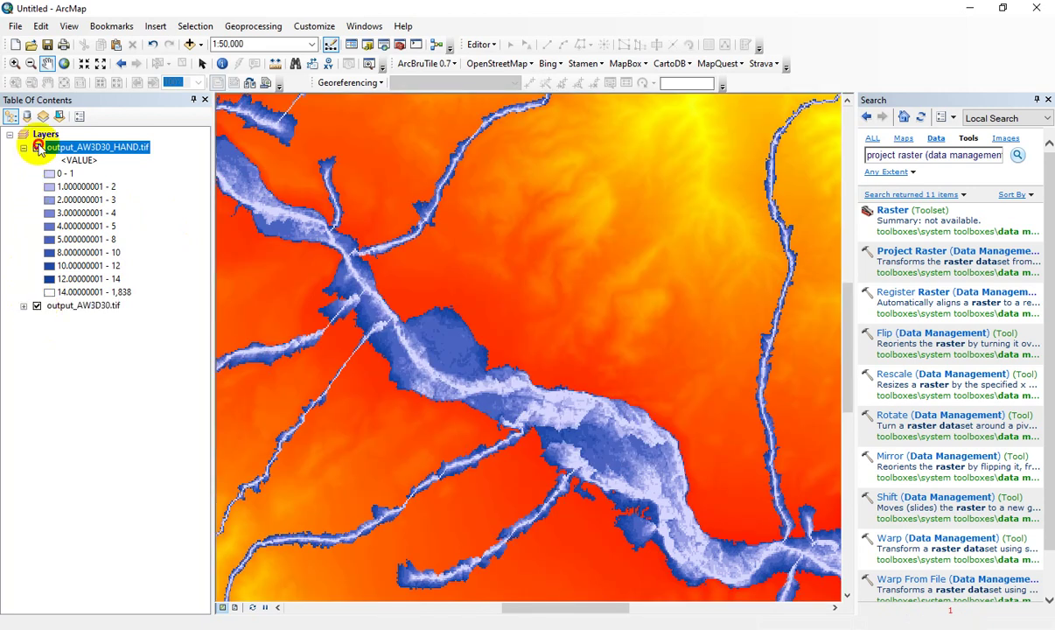
pyautogui.click(36, 147)
pyautogui.click(92, 305)
pyautogui.click(24, 305)
pyautogui.doubleClick(83, 306)
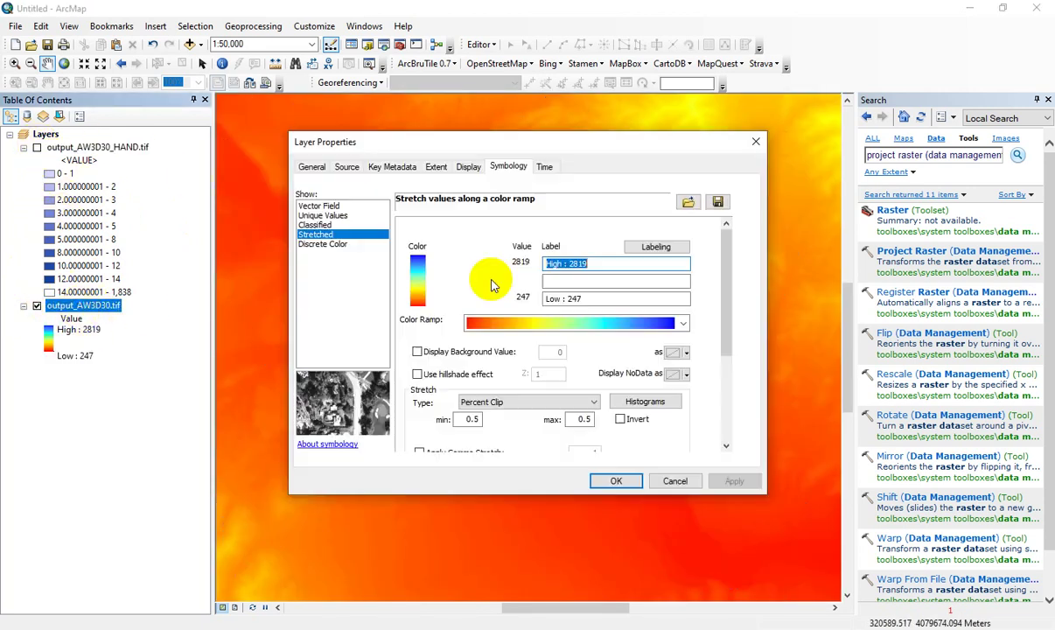
# Try a classified orange-to-blue display, then revert the elevation layer to Stretched.
pyautogui.click(315, 225)
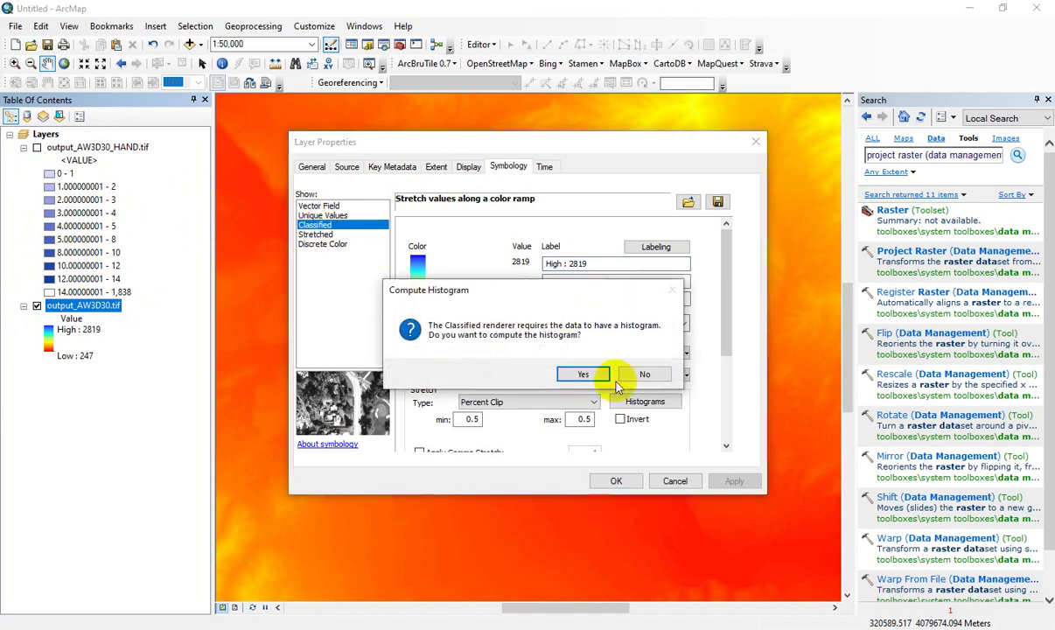
pyautogui.click(589, 371)
pyautogui.click(719, 300)
pyautogui.click(566, 340)
pyautogui.click(733, 481)
pyautogui.click(417, 321)
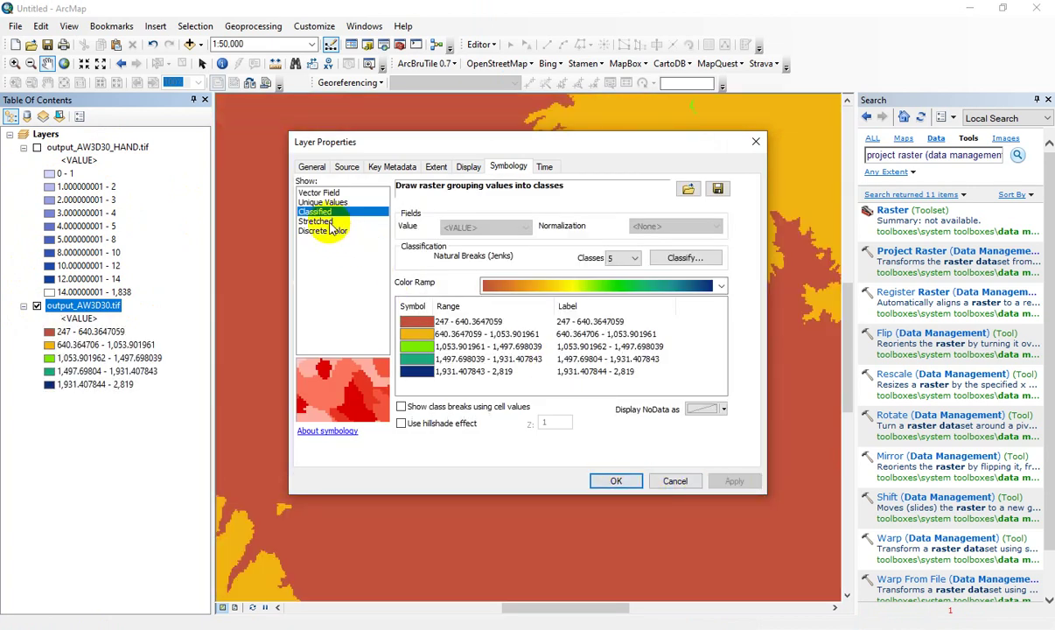
pyautogui.click(322, 221)
pyautogui.click(731, 481)
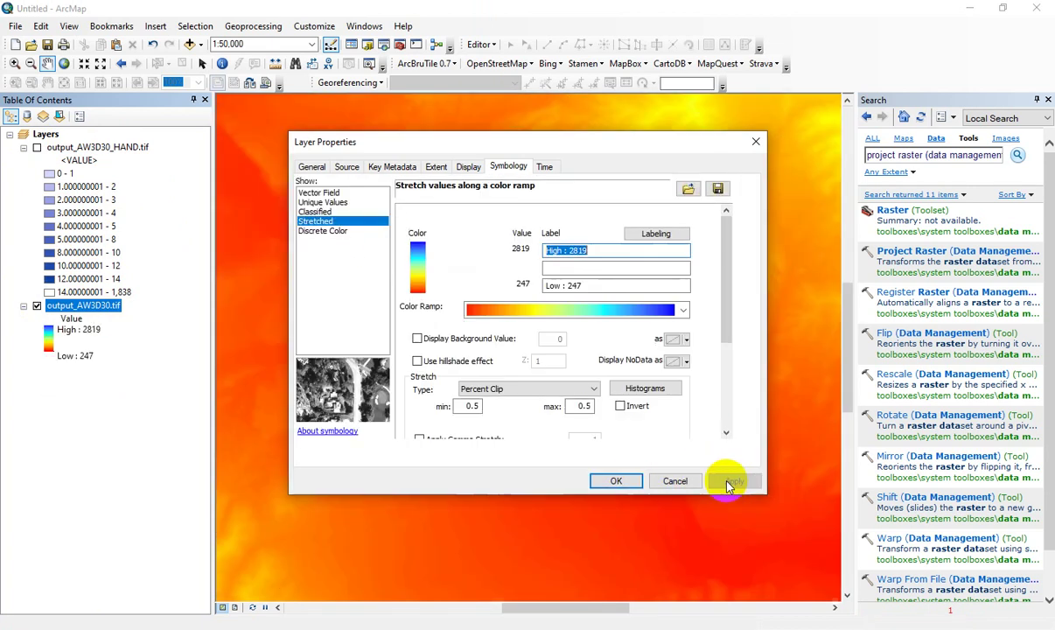
# Give the stretched elevation layer the blue-yellow-red colour ramp and zoom out.
pyautogui.click(685, 311)
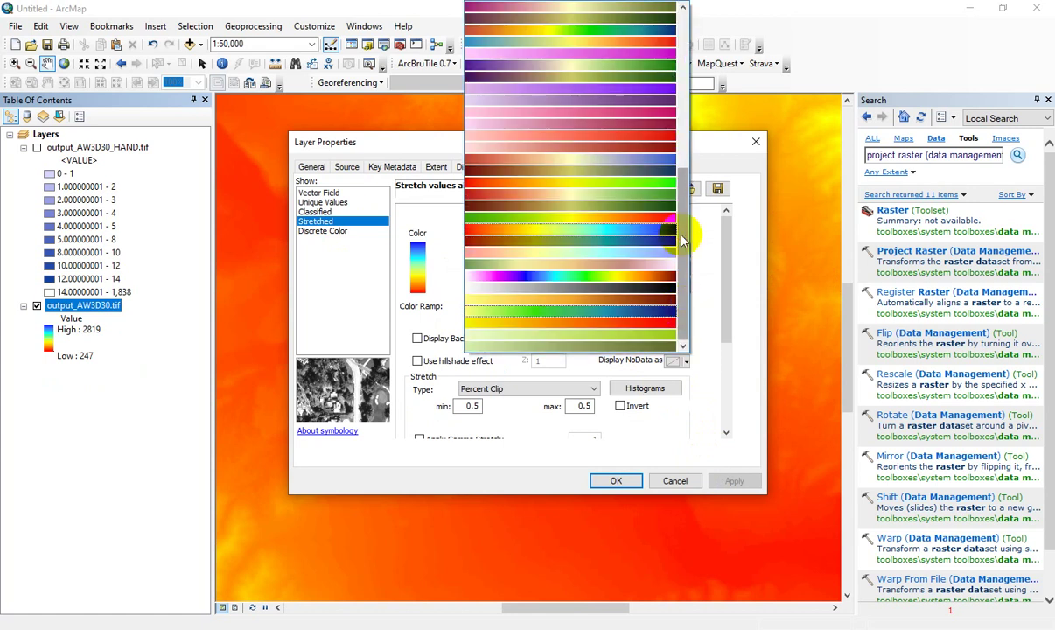
pyautogui.scroll(2, 682, 232)
pyautogui.scroll(1, 683, 229)
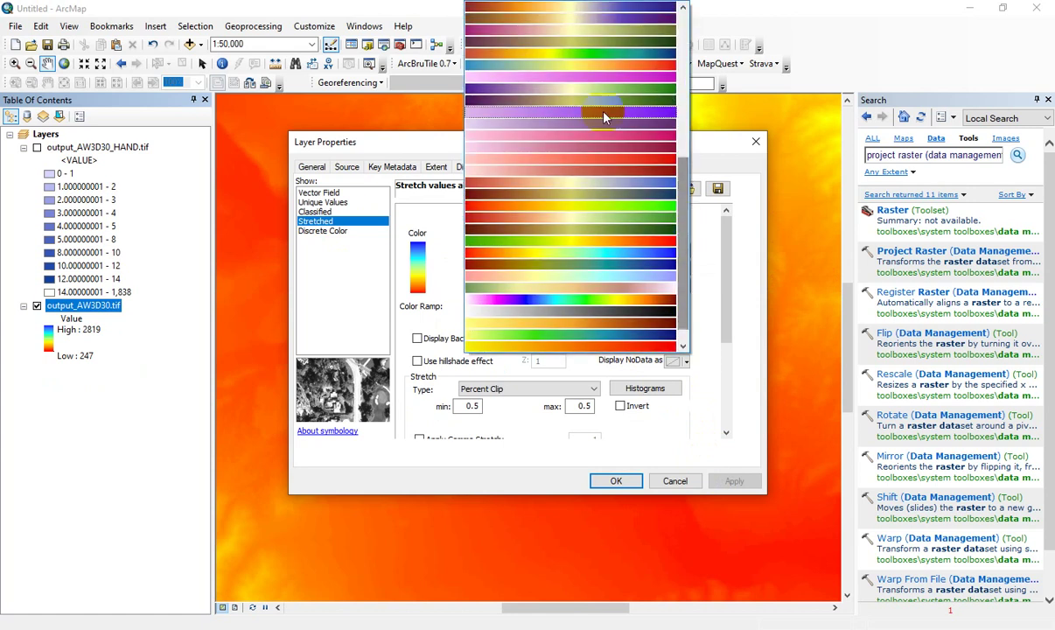
pyautogui.click(533, 62)
pyautogui.click(734, 483)
pyautogui.click(615, 480)
pyautogui.scroll(-2, 524, 424)
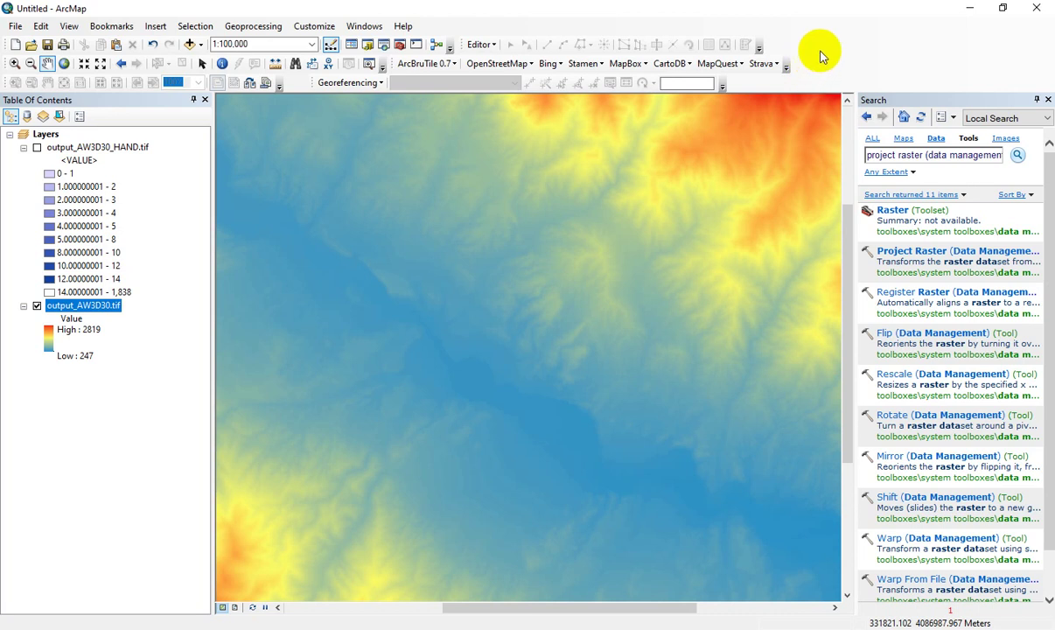
# Enable and dock the 3D Analyst toolbar, then start an Interpolate Line across the valley.
pyautogui.rightClick(822, 54)
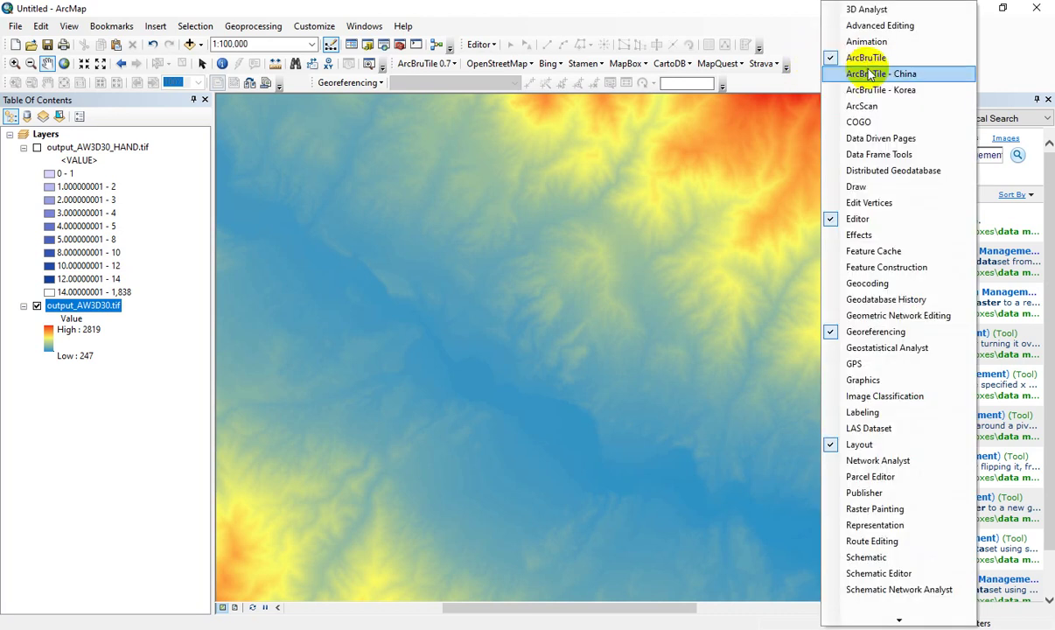
pyautogui.click(866, 11)
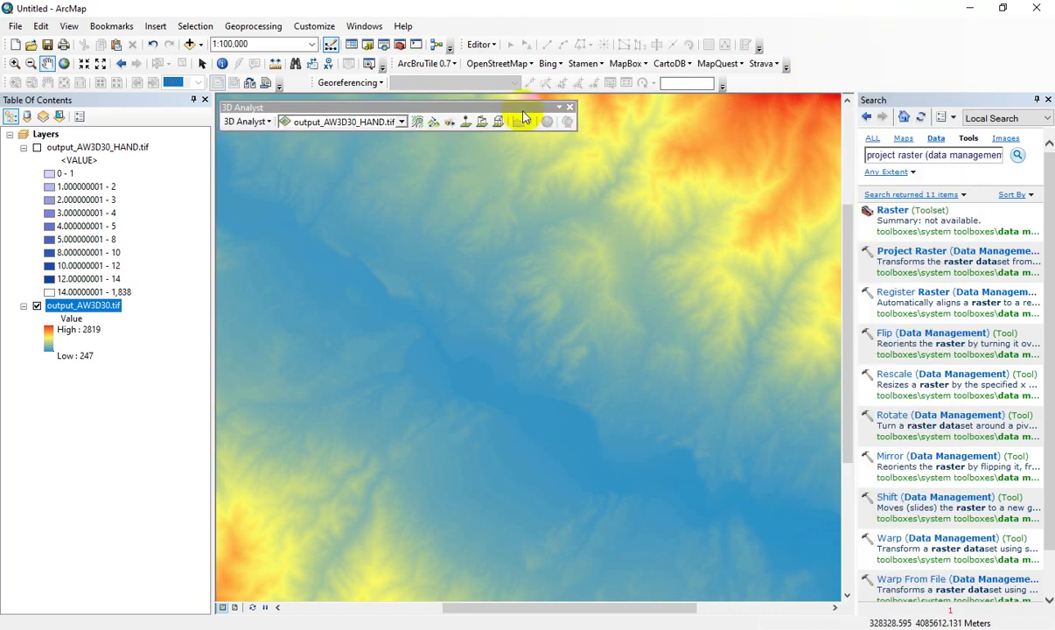
pyautogui.moveTo(490, 112); pyautogui.dragTo(499, 103)
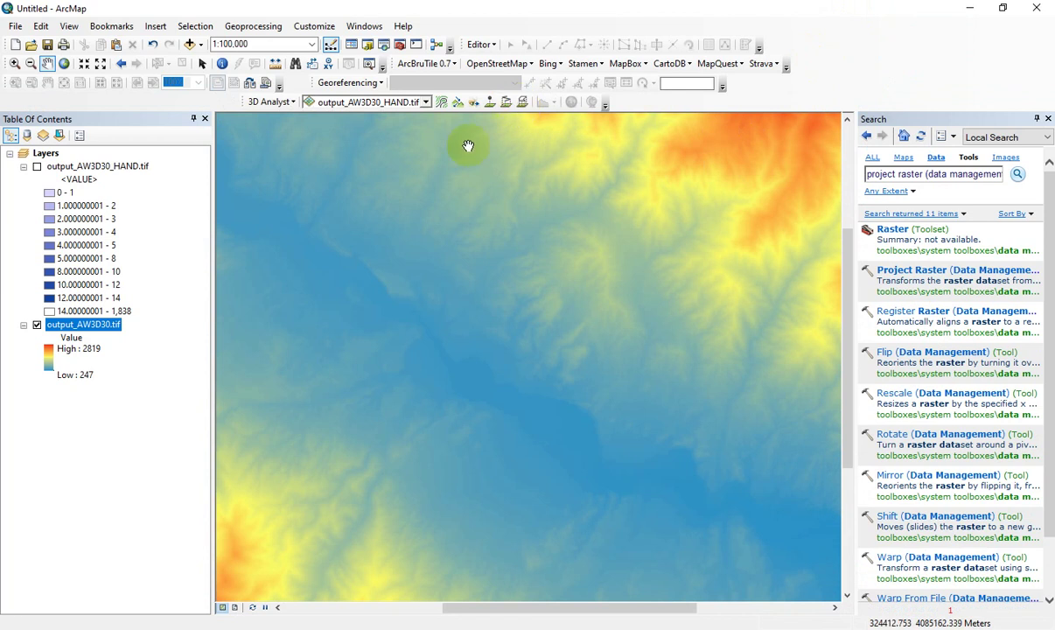
pyautogui.click(506, 101)
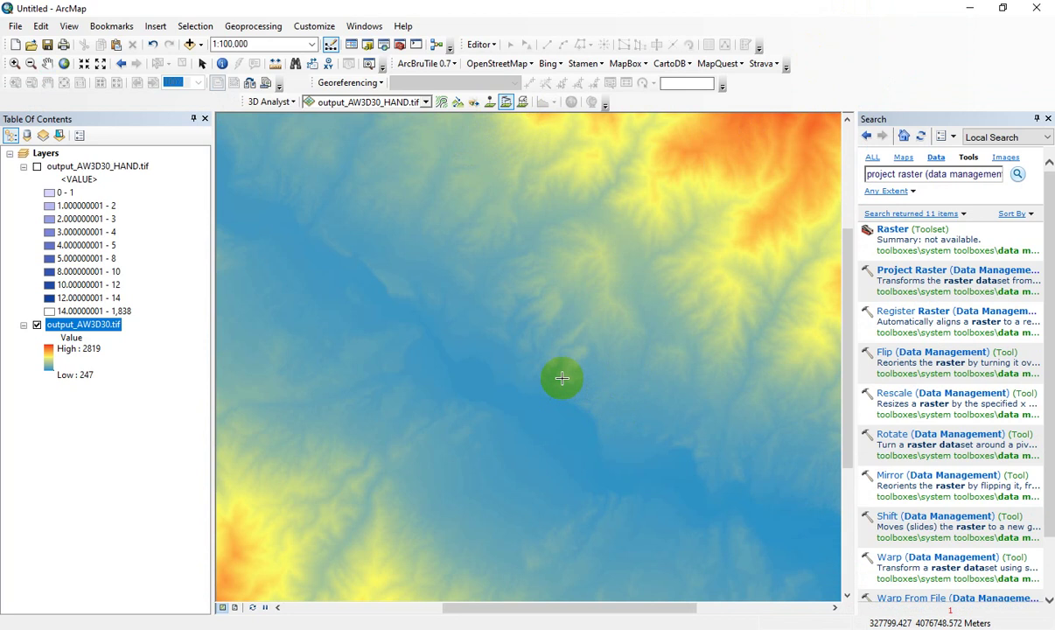
pyautogui.click(561, 378)
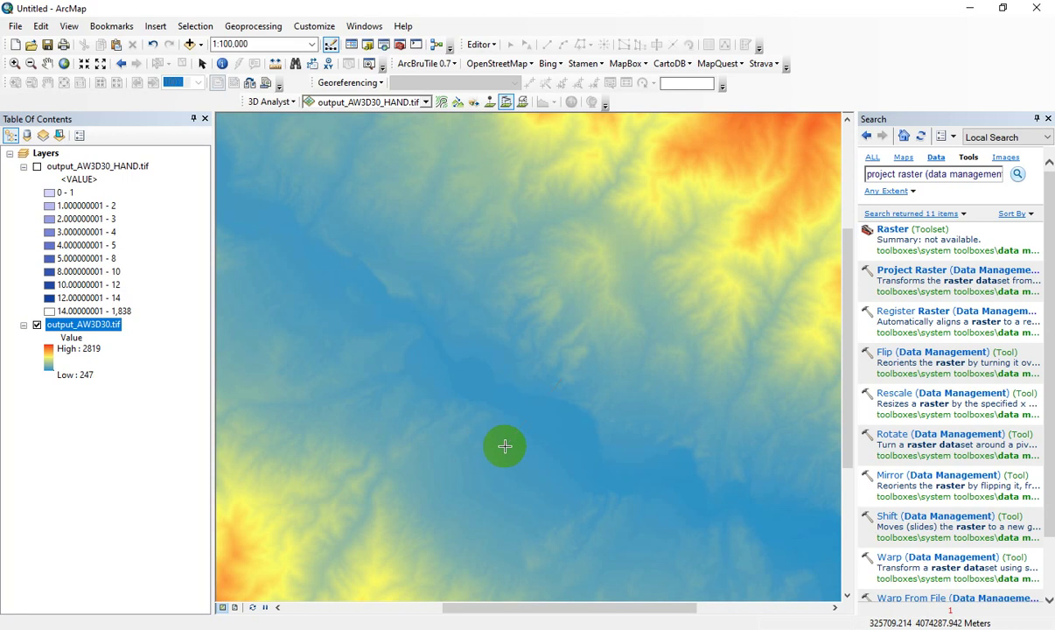
# Finish the valley cross-section line and place an enlarged Profile Graph at the upper left.
pyautogui.doubleClick(510, 446)
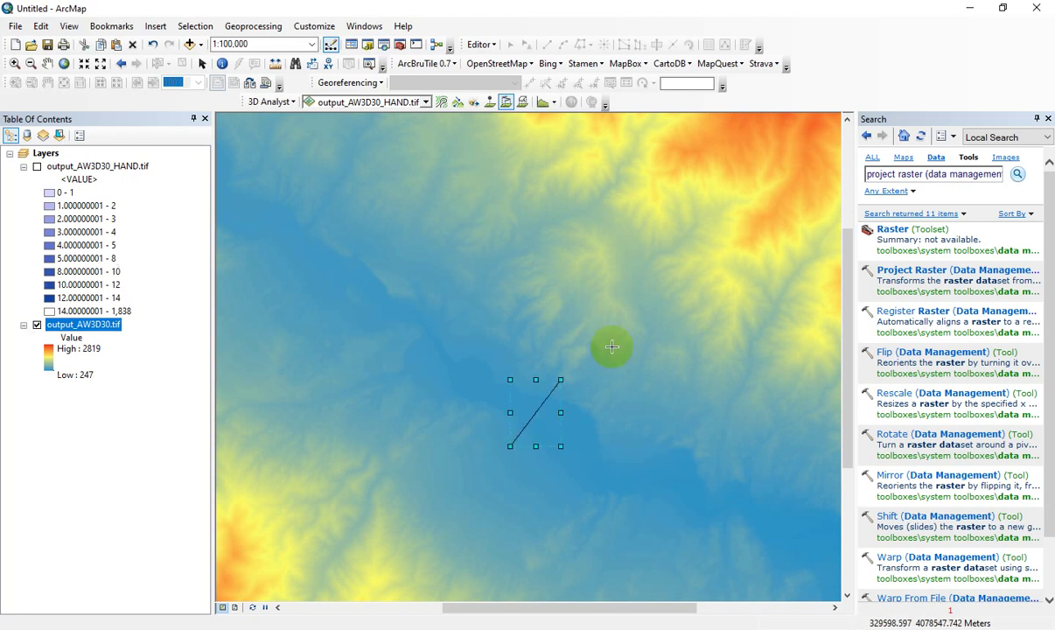
pyautogui.click(543, 102)
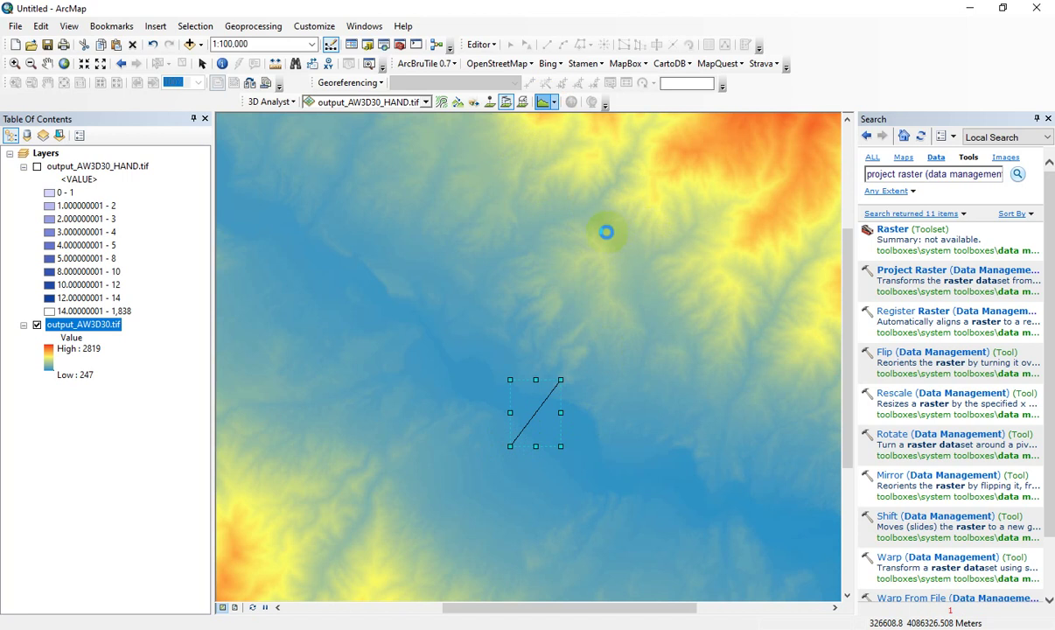
pyautogui.moveTo(565, 278); pyautogui.dragTo(353, 143)
pyautogui.moveTo(440, 313); pyautogui.dragTo(573, 373)
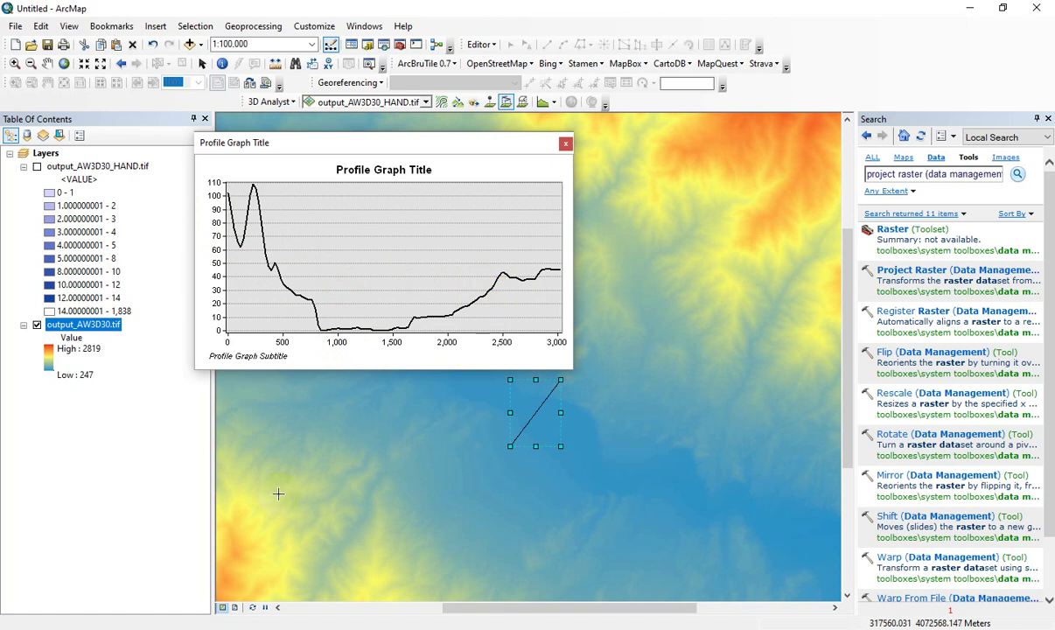
pyautogui.click(53, 586)
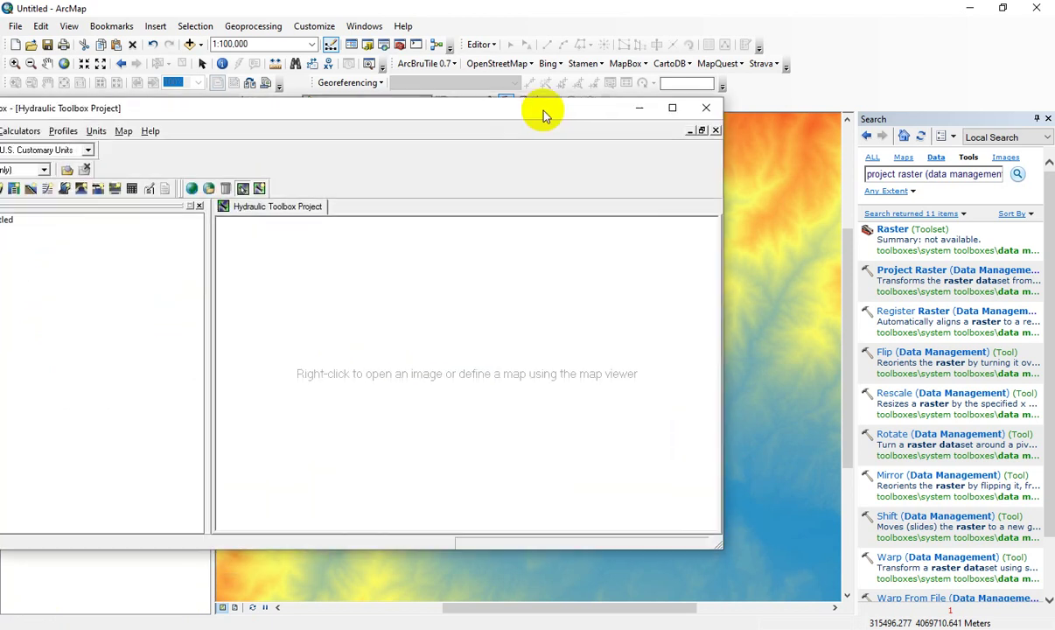
# Bring the Hydraulic Toolbox window into view and add a new Channel Analysis.
pyautogui.moveTo(544, 113); pyautogui.dragTo(753, 132)
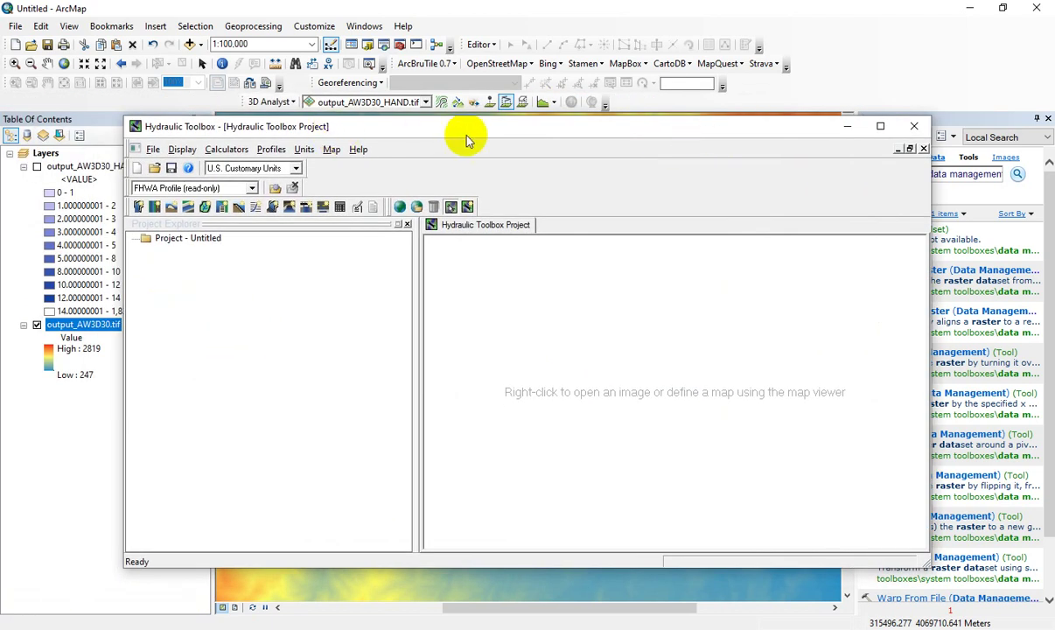
pyautogui.moveTo(443, 136); pyautogui.dragTo(411, 120)
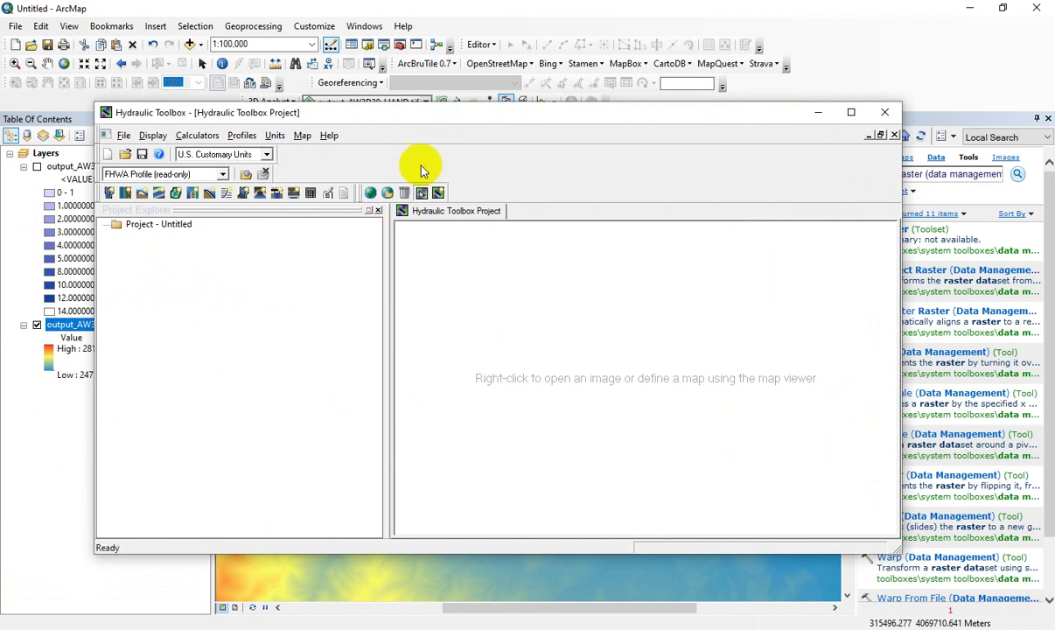
pyautogui.moveTo(403, 115); pyautogui.dragTo(383, 117)
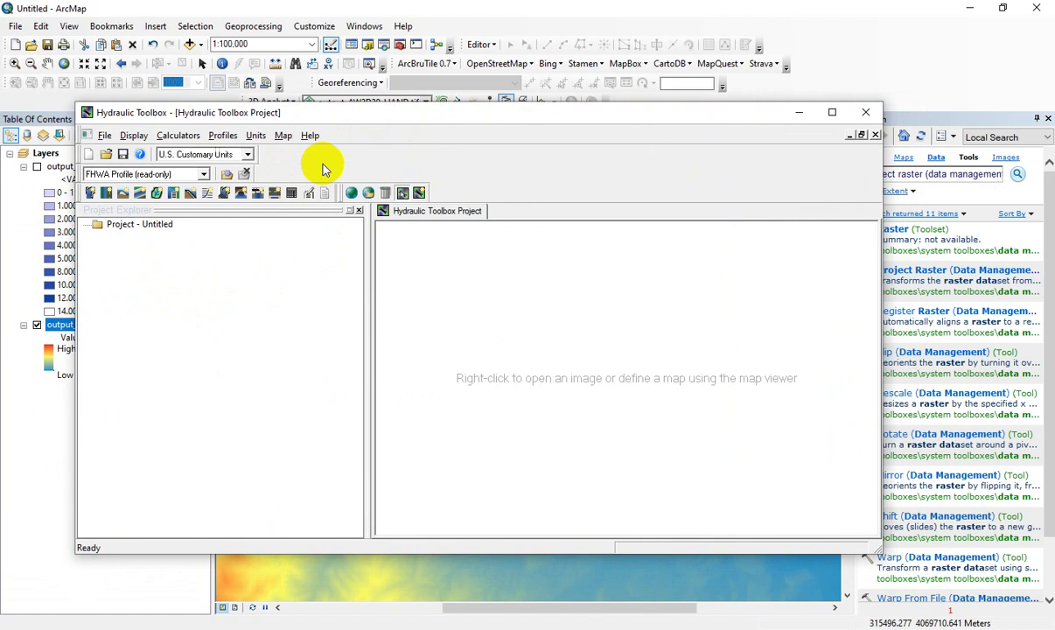
pyautogui.click(179, 136)
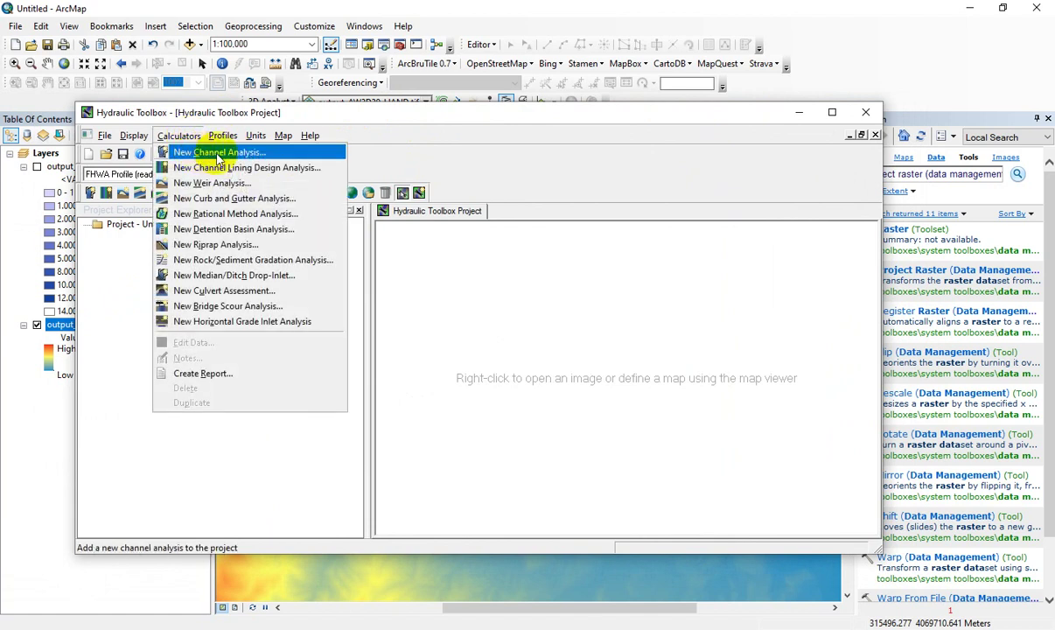
pyautogui.click(212, 153)
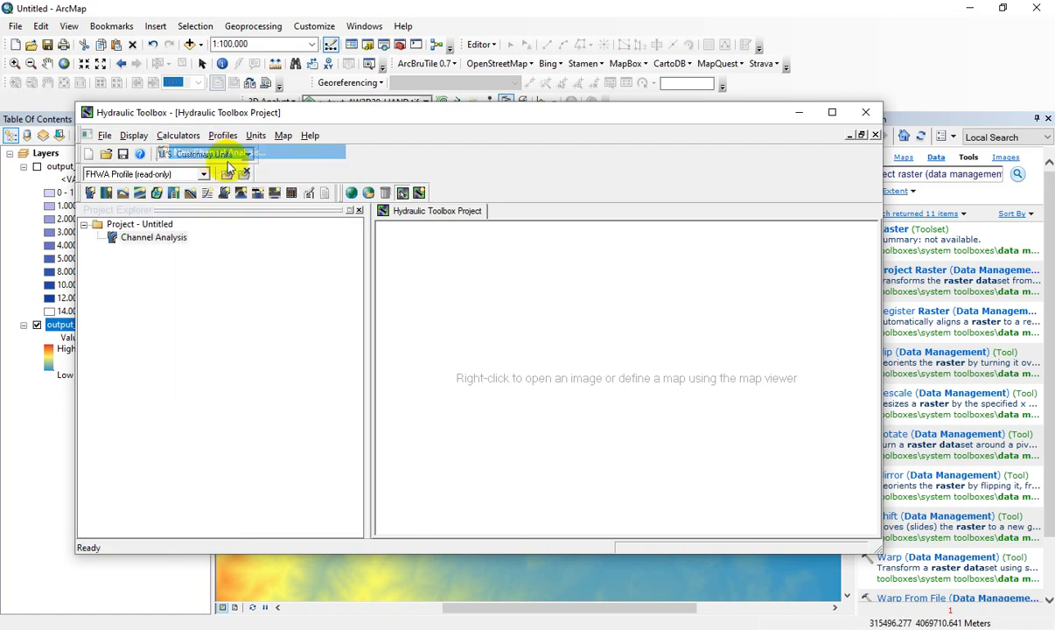
pyautogui.click(166, 244)
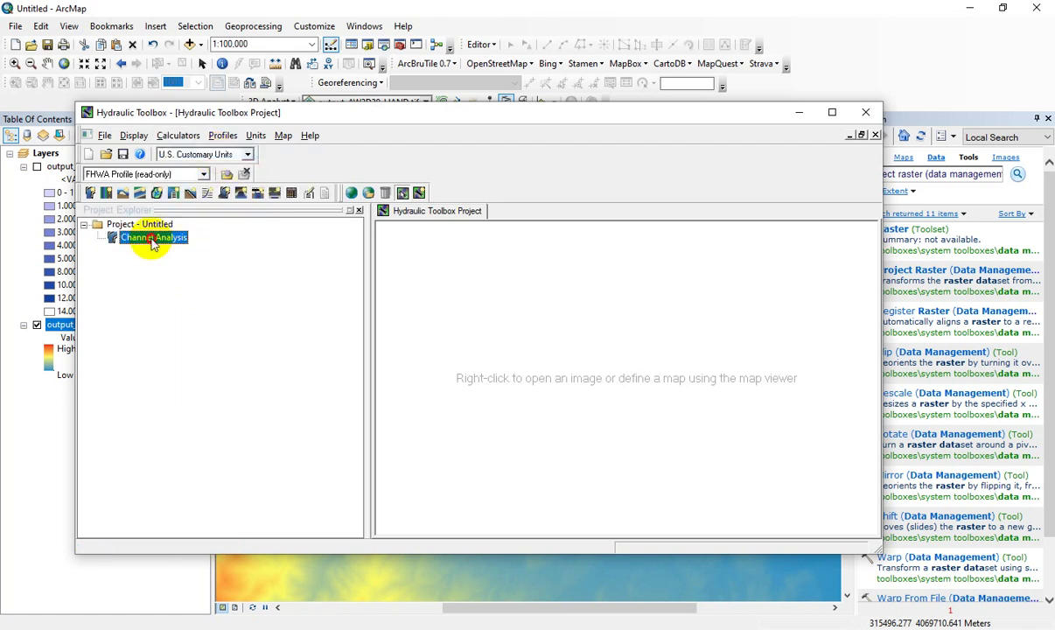
# Open and close the Channel Analysis, then set project units to SI Units (Metric).
pyautogui.doubleClick(155, 240)
pyautogui.click(614, 272)
pyautogui.click(247, 154)
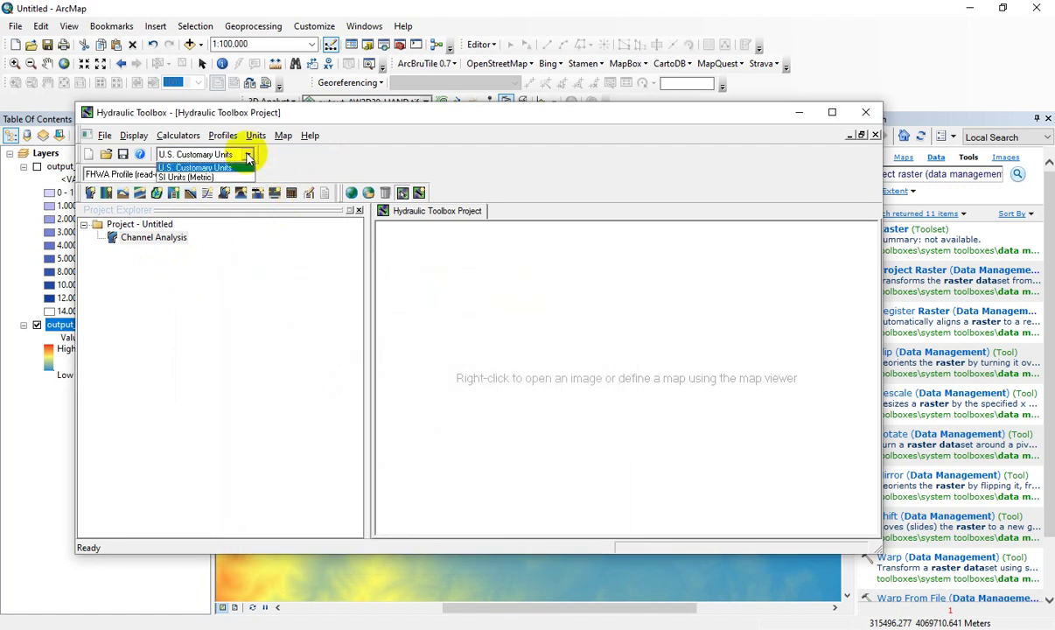
pyautogui.click(185, 177)
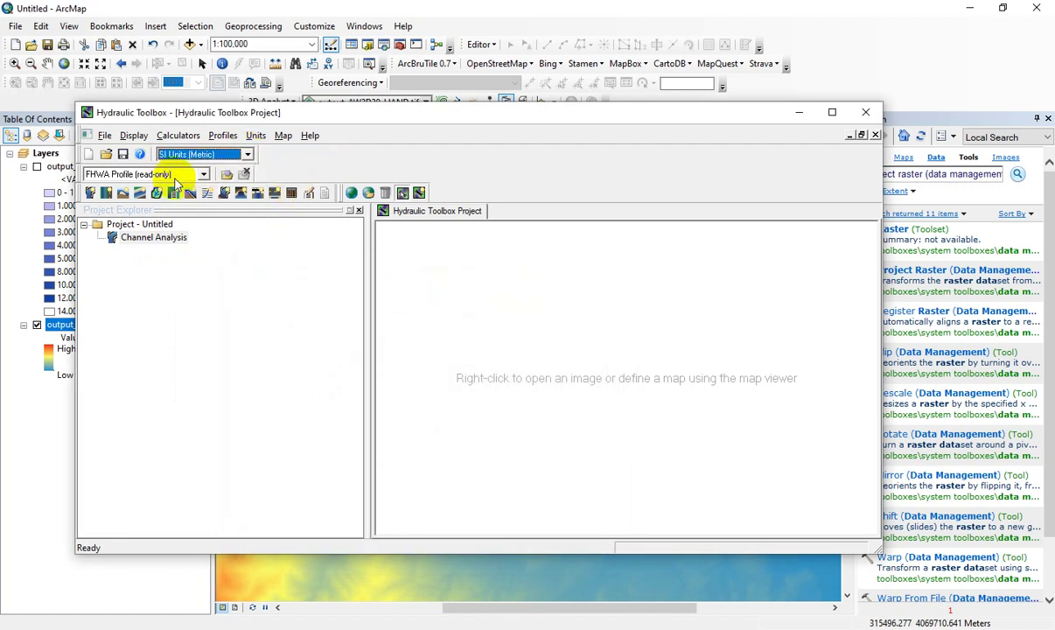
# Open Channel Analysis and change the channel Type from Trapezoidal to Cross Section.
pyautogui.doubleClick(160, 241)
pyautogui.moveTo(408, 265); pyautogui.dragTo(419, 169)
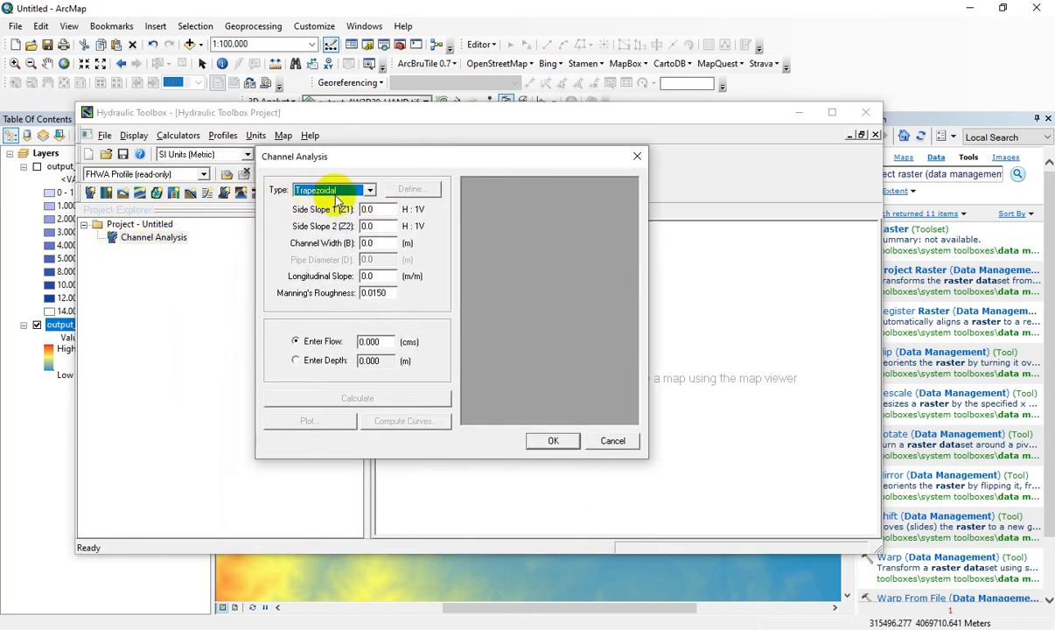
pyautogui.click(368, 190)
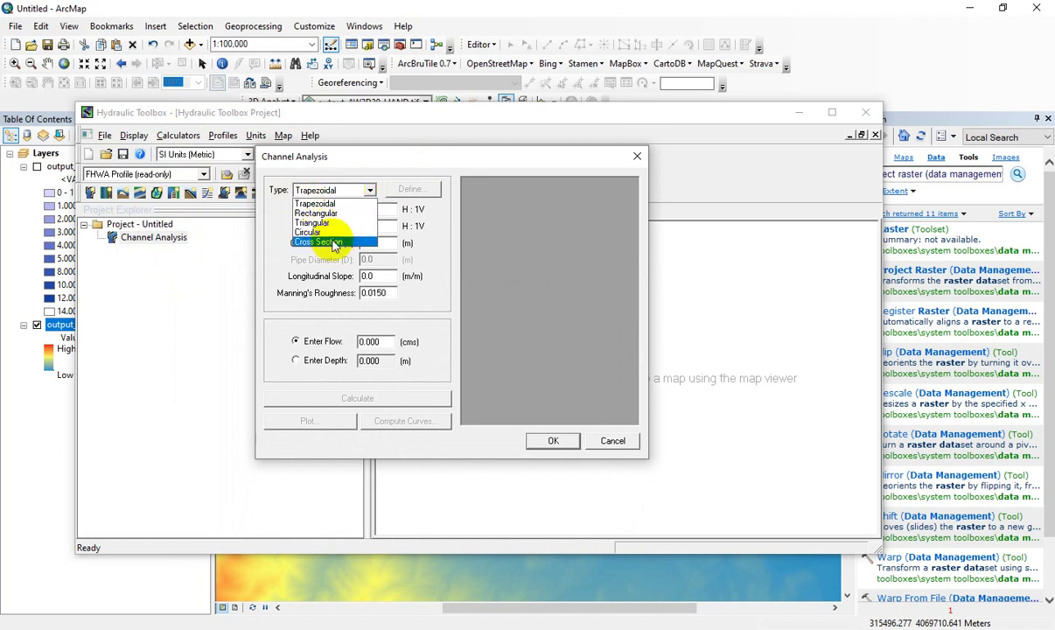
pyautogui.click(320, 242)
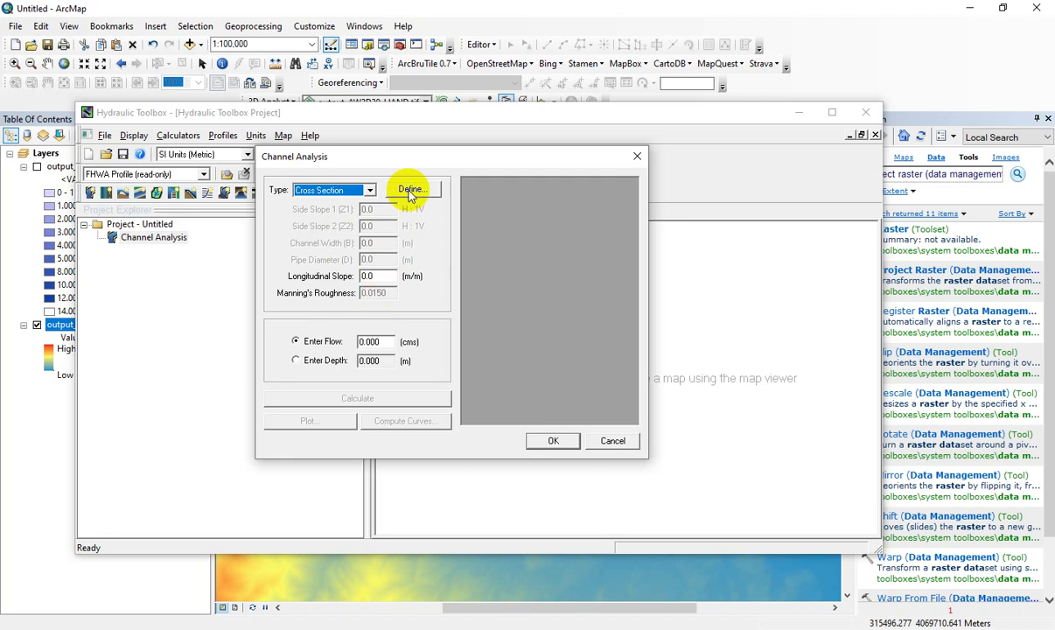
# Inspect the cross-section point table under Define, then cancel it and close Channel Analysis.
pyautogui.click(411, 189)
pyautogui.moveTo(447, 105); pyautogui.dragTo(396, 108)
pyautogui.click(346, 266)
pyautogui.click(404, 266)
pyautogui.click(350, 266)
pyautogui.click(349, 280)
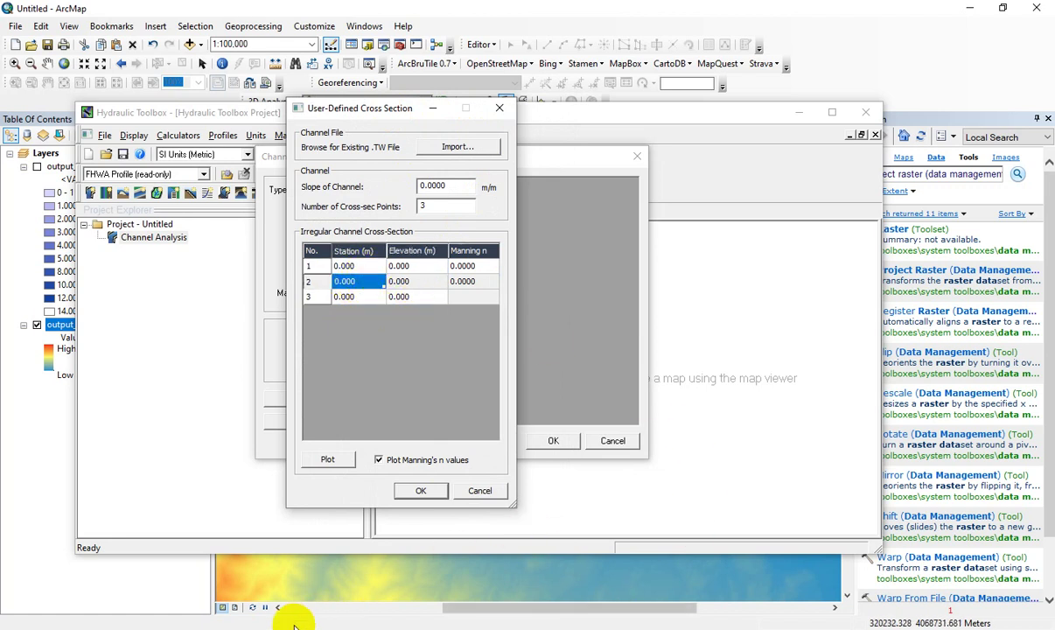
pyautogui.click(478, 491)
pyautogui.click(637, 157)
# Bring ArcMap's HAND profile graph forward and drag its corner to enlarge it.
pyautogui.click(836, 66)
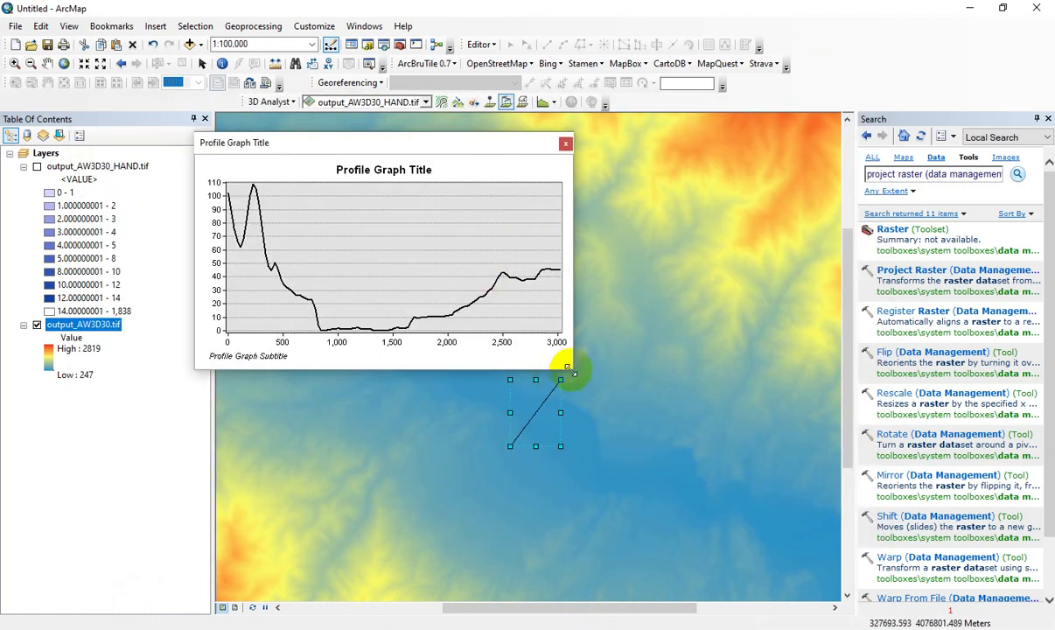
pyautogui.moveTo(571, 366); pyautogui.dragTo(741, 474)
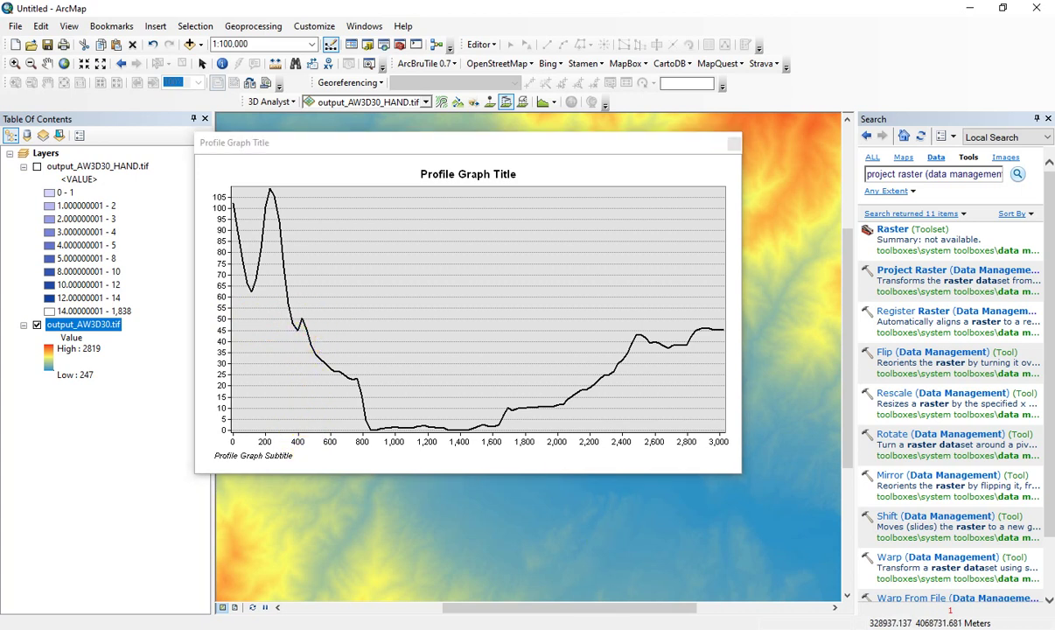
# Launch Excel from the Start menu search and create a blank workbook.
pyautogui.press('super')
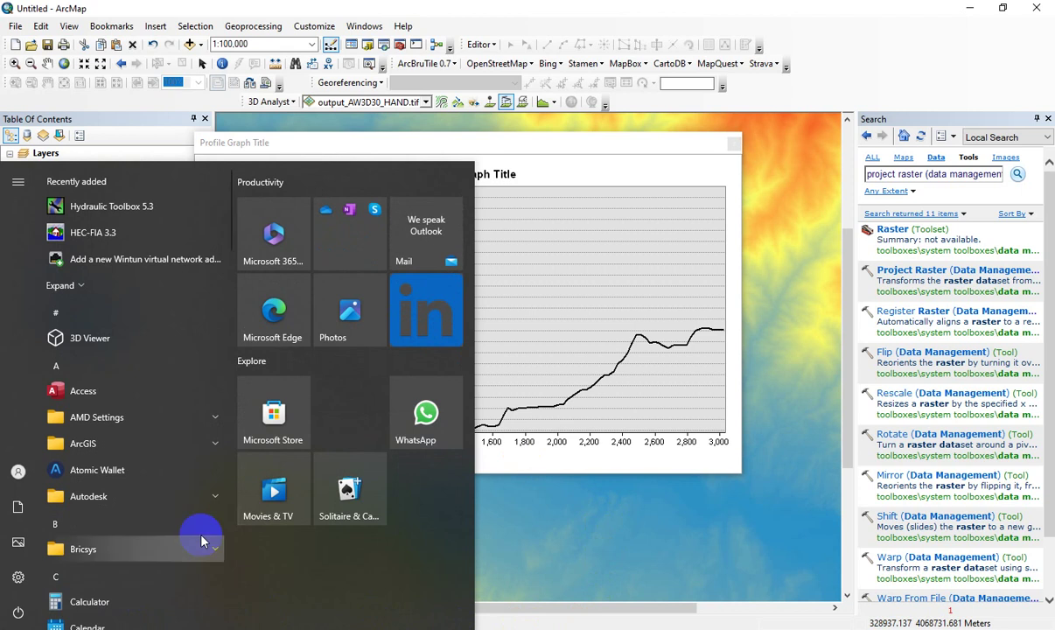
pyautogui.write('excel')
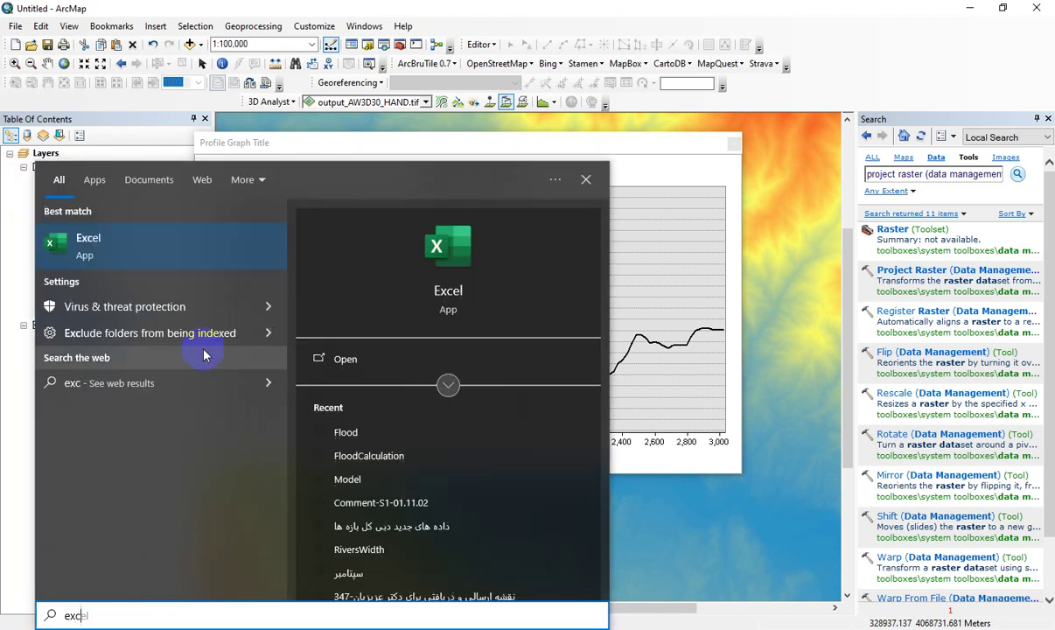
pyautogui.click(142, 245)
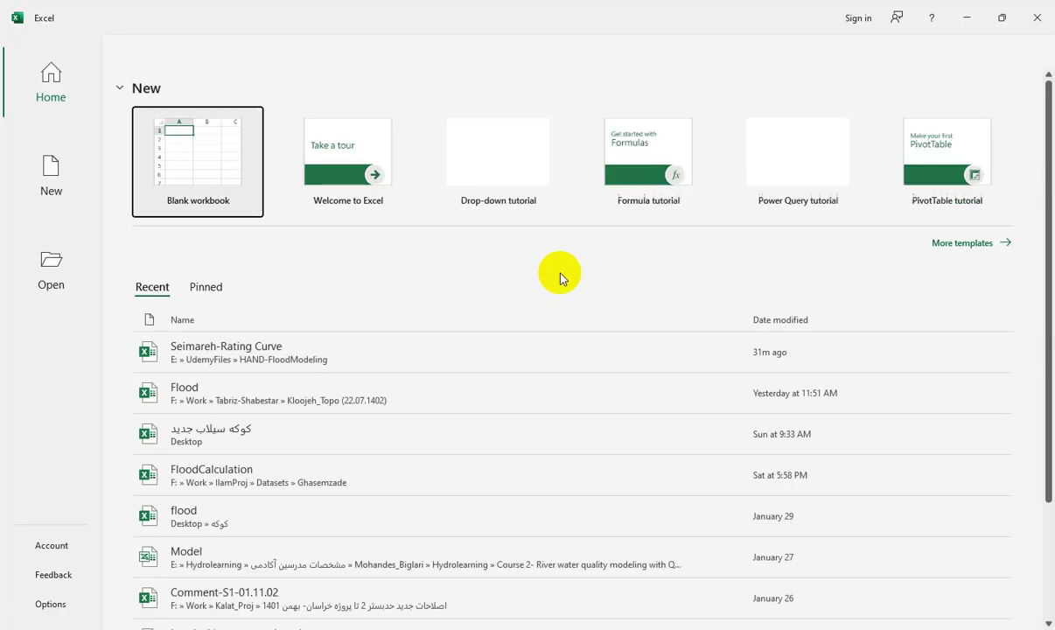
pyautogui.click(208, 179)
# Restore Excel to a window and place it to the right of the profile graph.
pyautogui.click(1001, 18)
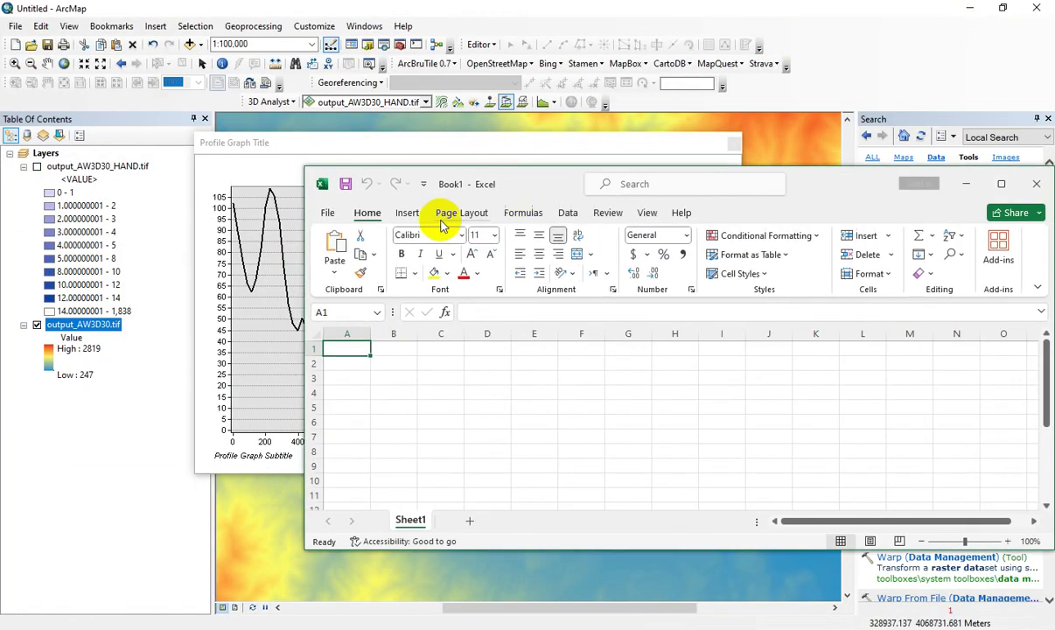
pyautogui.moveTo(491, 131); pyautogui.dragTo(629, 95)
pyautogui.click(518, 162)
pyautogui.moveTo(501, 148); pyautogui.dragTo(406, 144)
pyautogui.hotkey('alt', 'Tab')
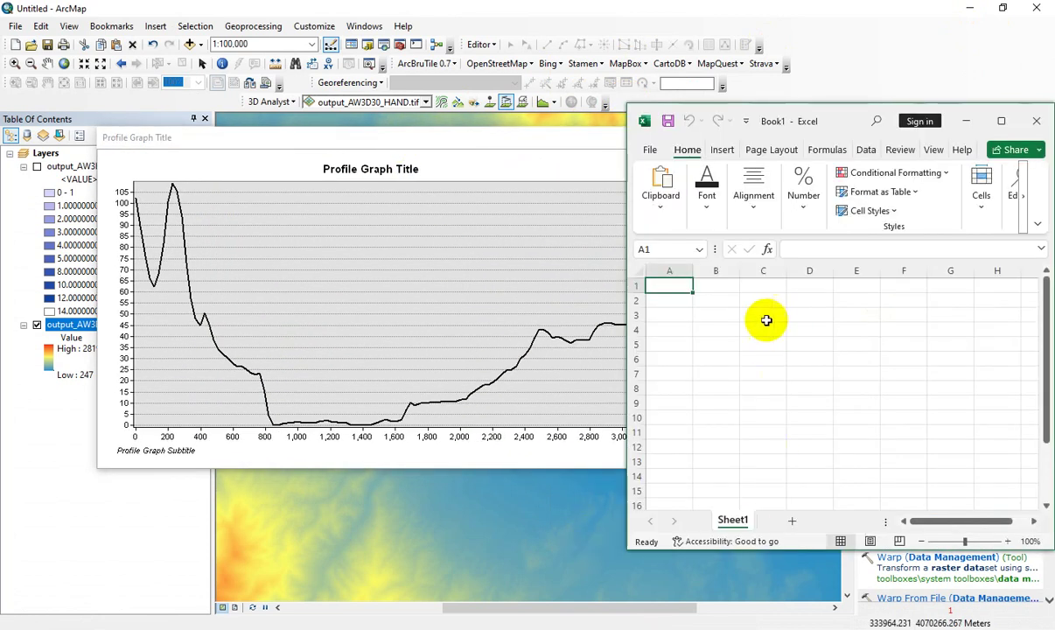
pyautogui.moveTo(790, 118); pyautogui.dragTo(821, 122)
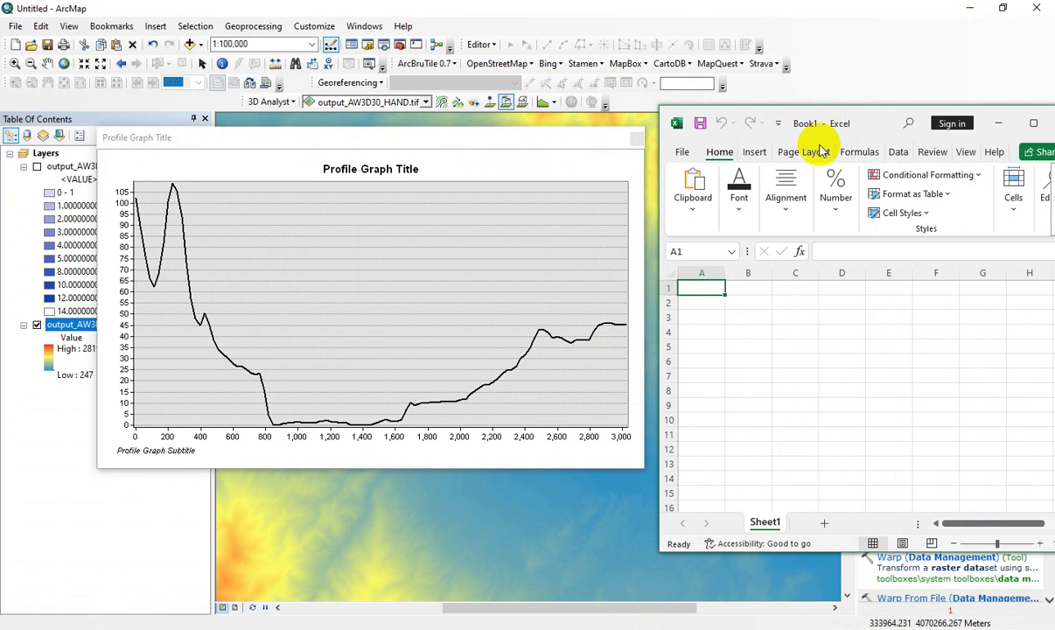
# Enter the column headings Station in A2 and E in B2.
pyautogui.click(742, 304)
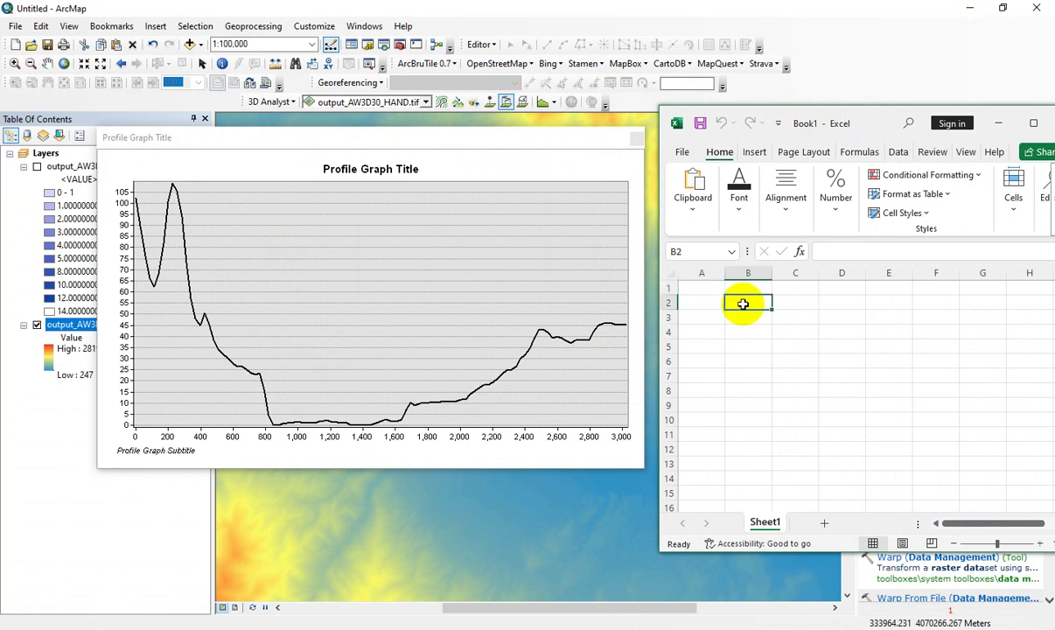
pyautogui.rightClick(294, 246)
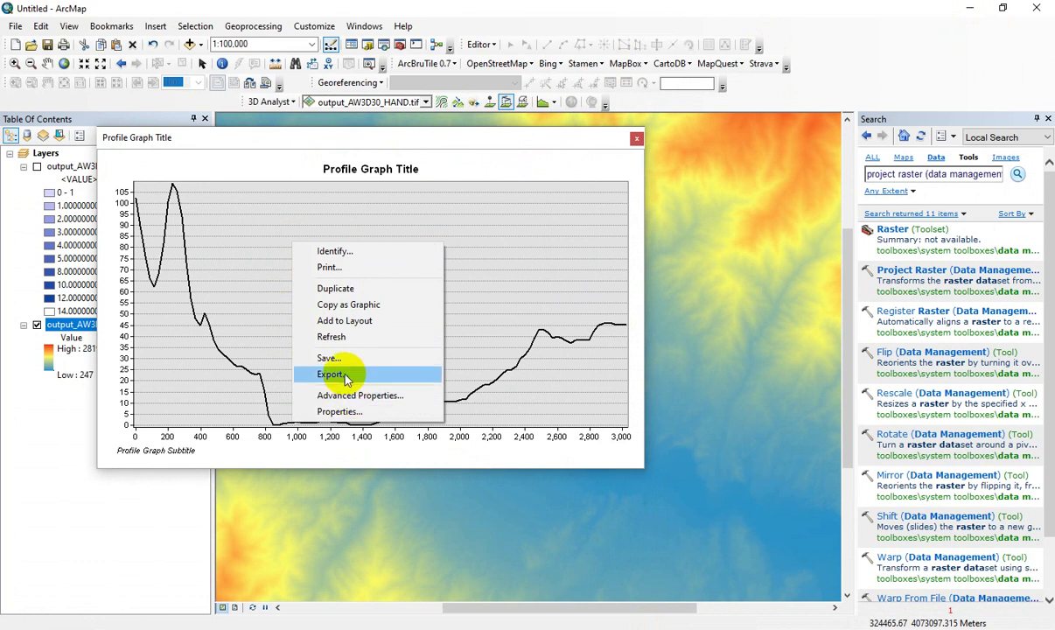
pyautogui.click(479, 308)
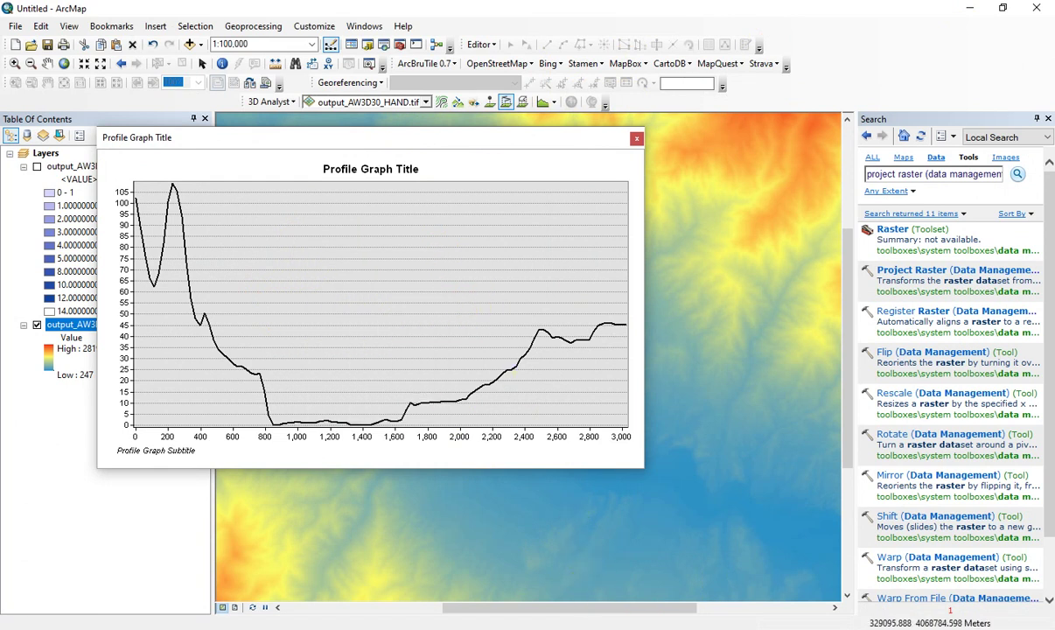
pyautogui.click(569, 628)
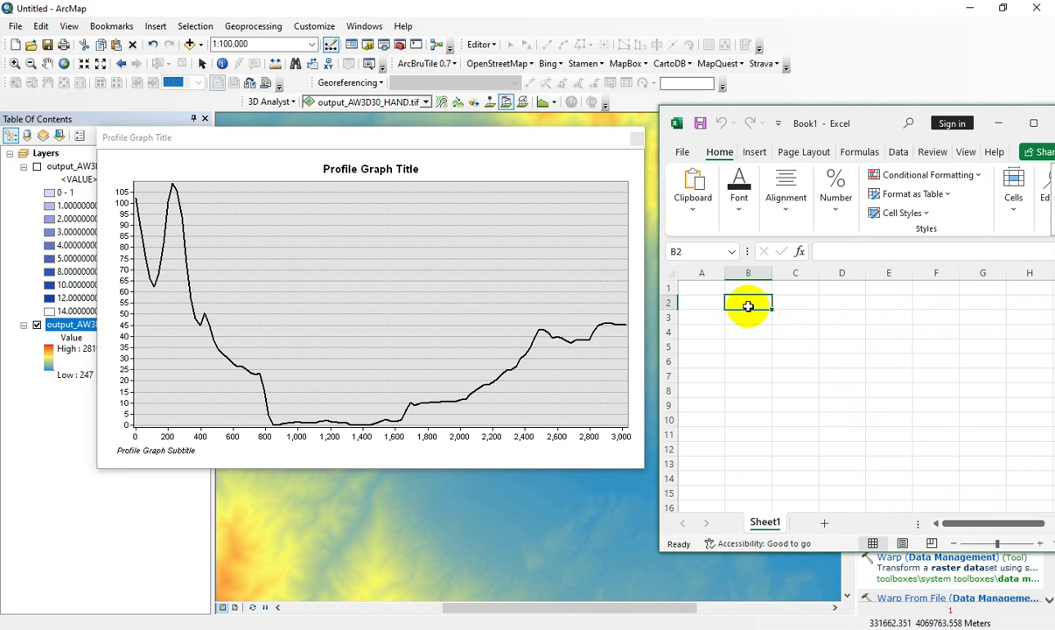
pyautogui.write('E')
pyautogui.press('Tab')
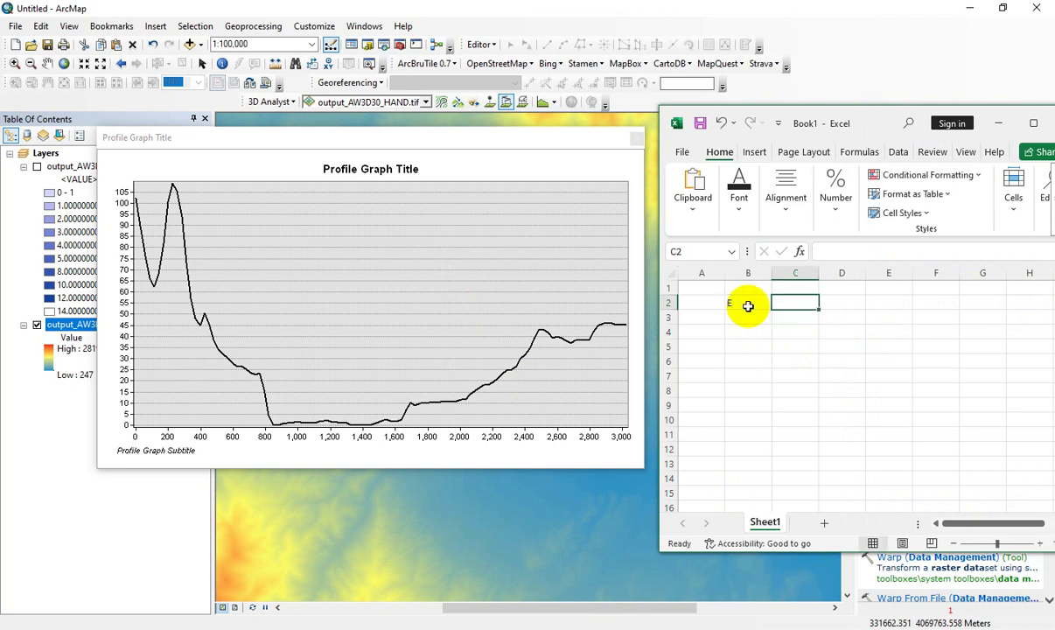
pyautogui.write('Station')
pyautogui.click(813, 359)
pyautogui.click(794, 305)
pyautogui.moveTo(796, 309); pyautogui.dragTo(755, 274)
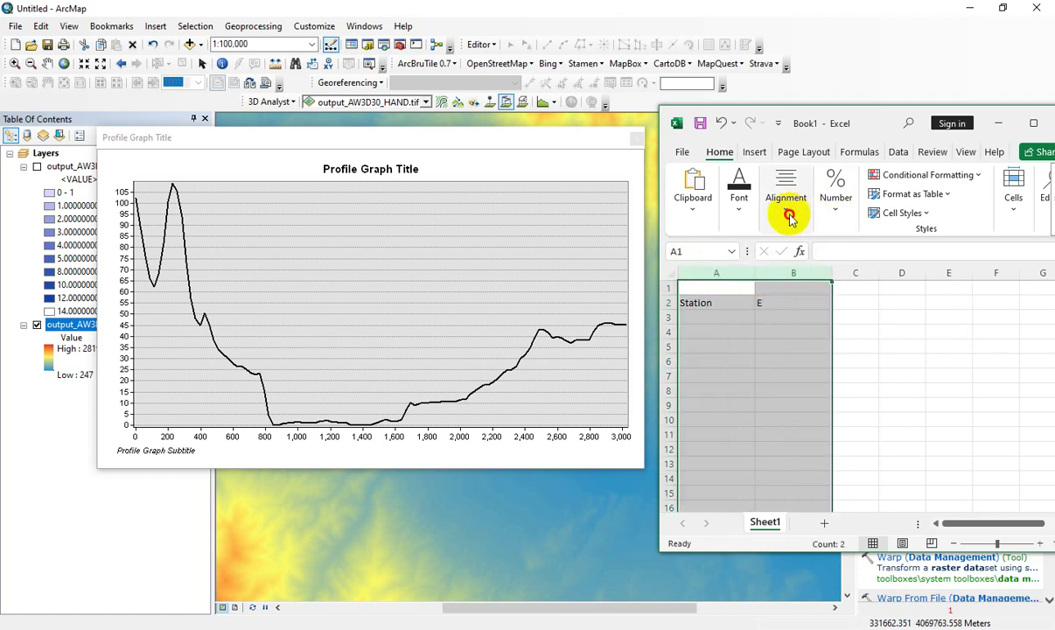
# Center the Station and E headings and increase their font size to 16.
pyautogui.click(784, 197)
pyautogui.click(797, 271)
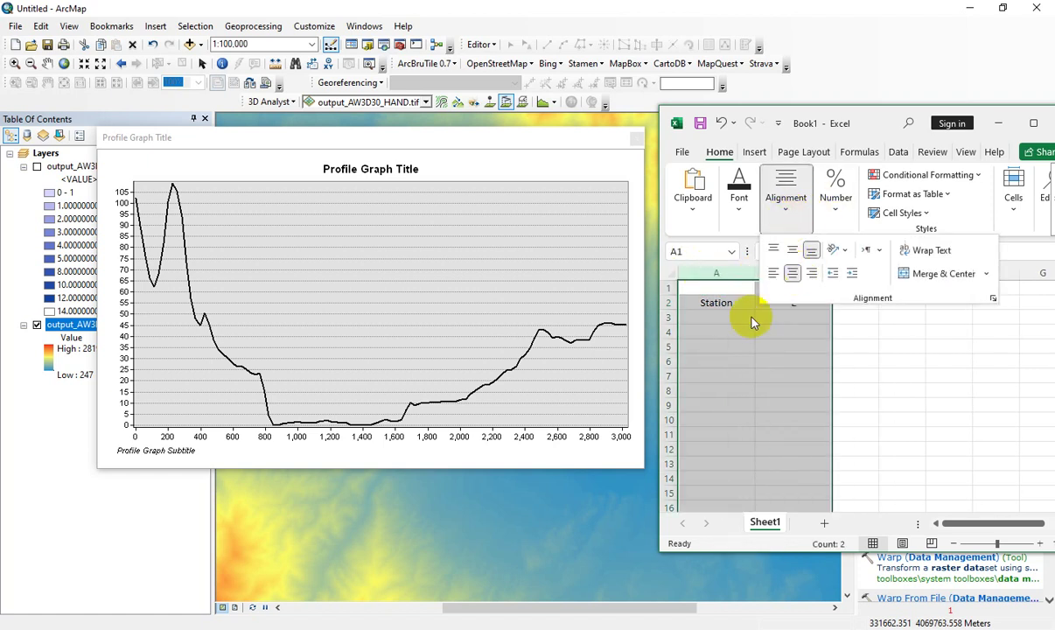
pyautogui.click(739, 200)
pyautogui.click(858, 250)
pyautogui.click(858, 250)
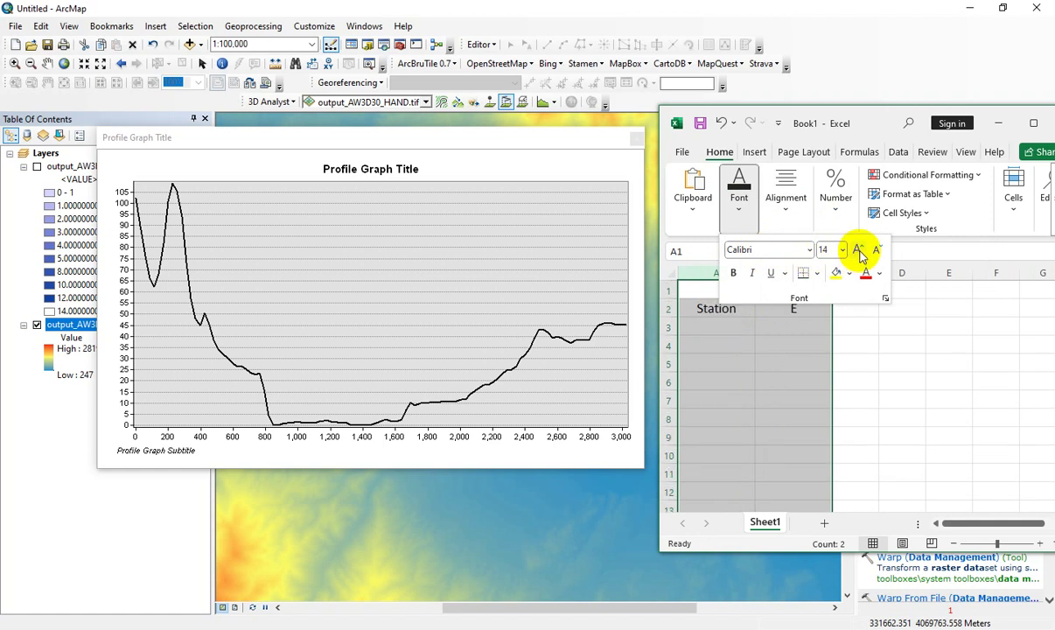
pyautogui.click(722, 332)
pyautogui.click(720, 336)
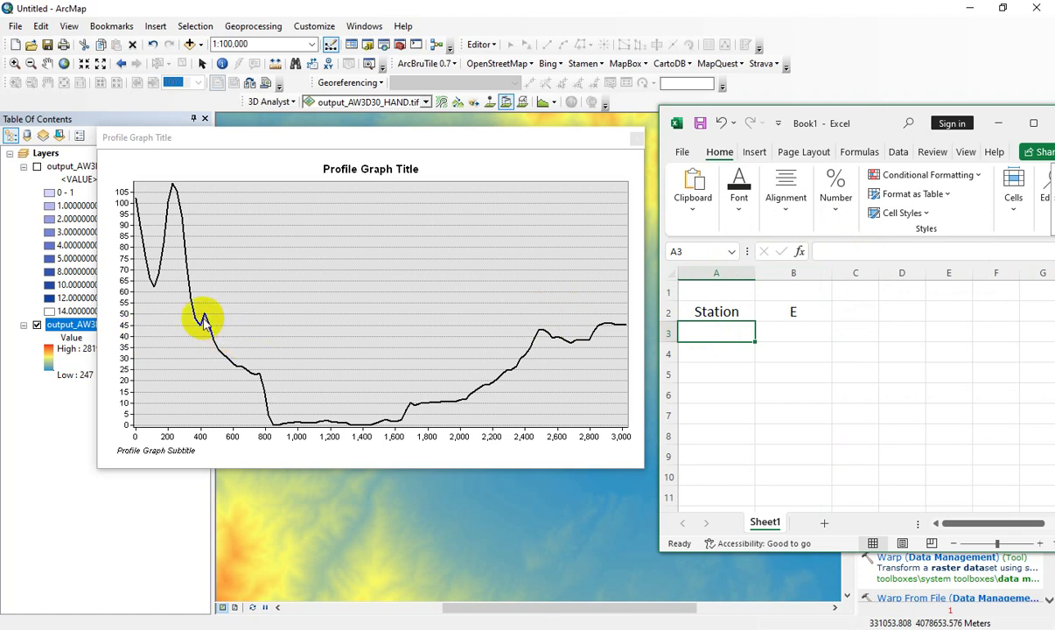
# Enter the first points: stations 400, 750, 820 with elevations 50, 22, 0.
pyautogui.write('400')
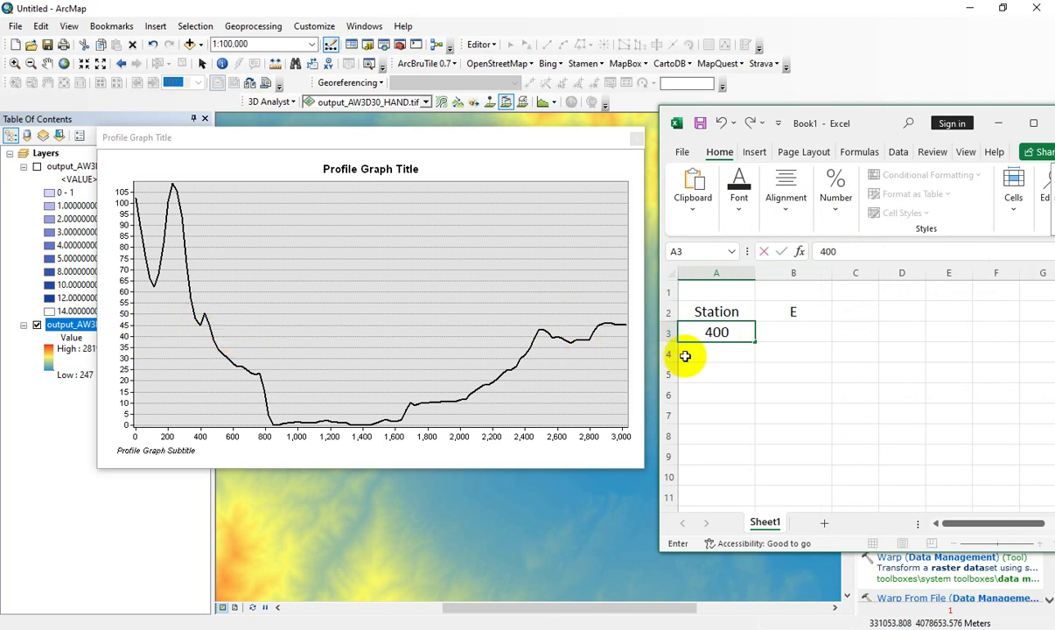
pyautogui.press('Tab')
pyautogui.write('50')
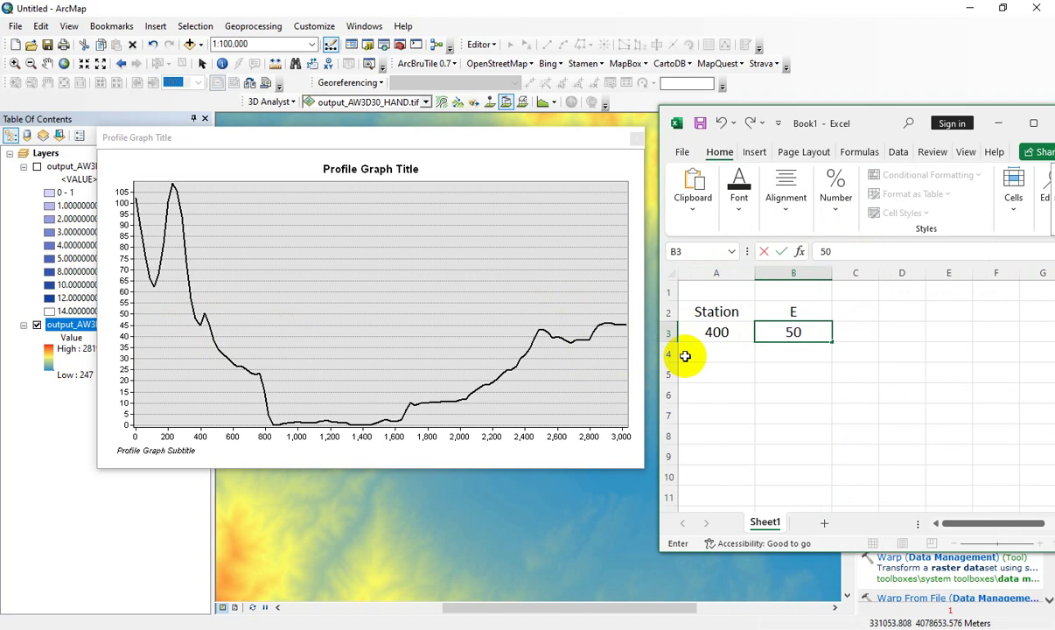
pyautogui.press('Return')
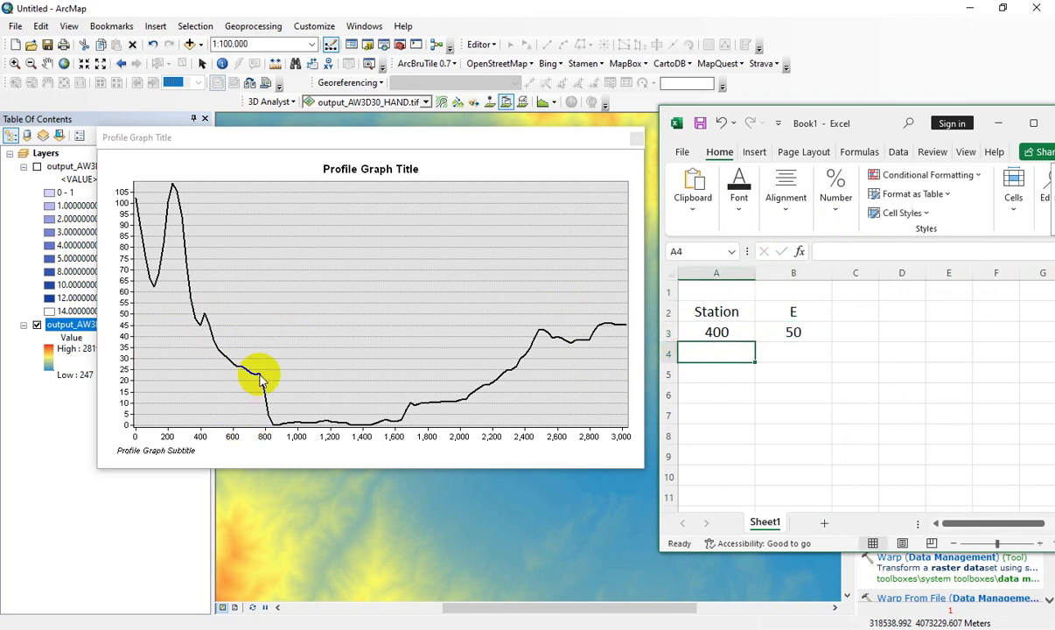
pyautogui.click(807, 352)
pyautogui.write('22')
pyautogui.press('Left')
pyautogui.write('750')
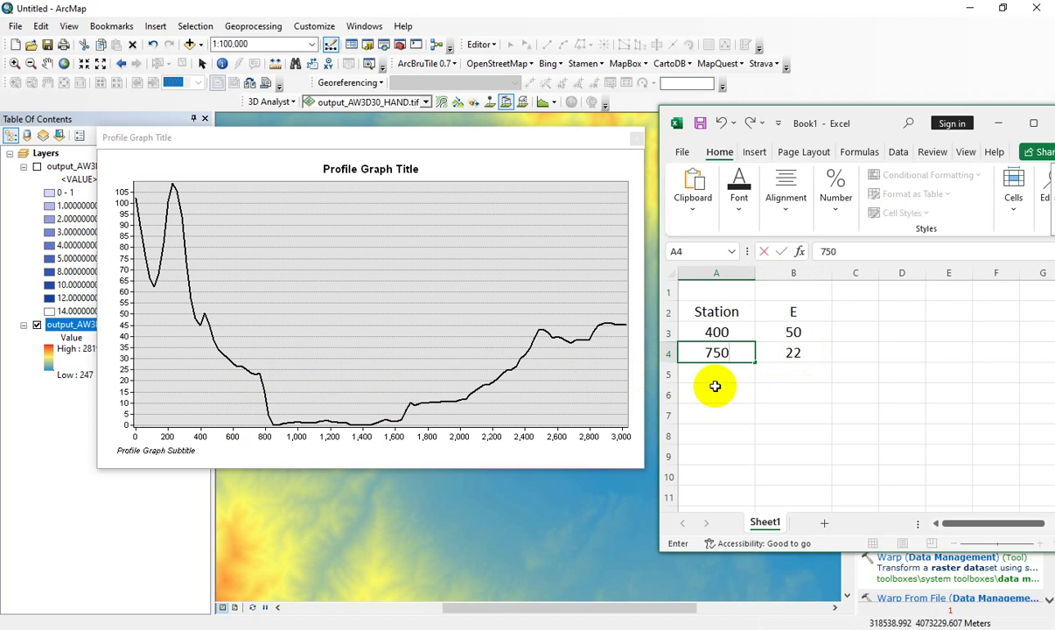
pyautogui.press('Return')
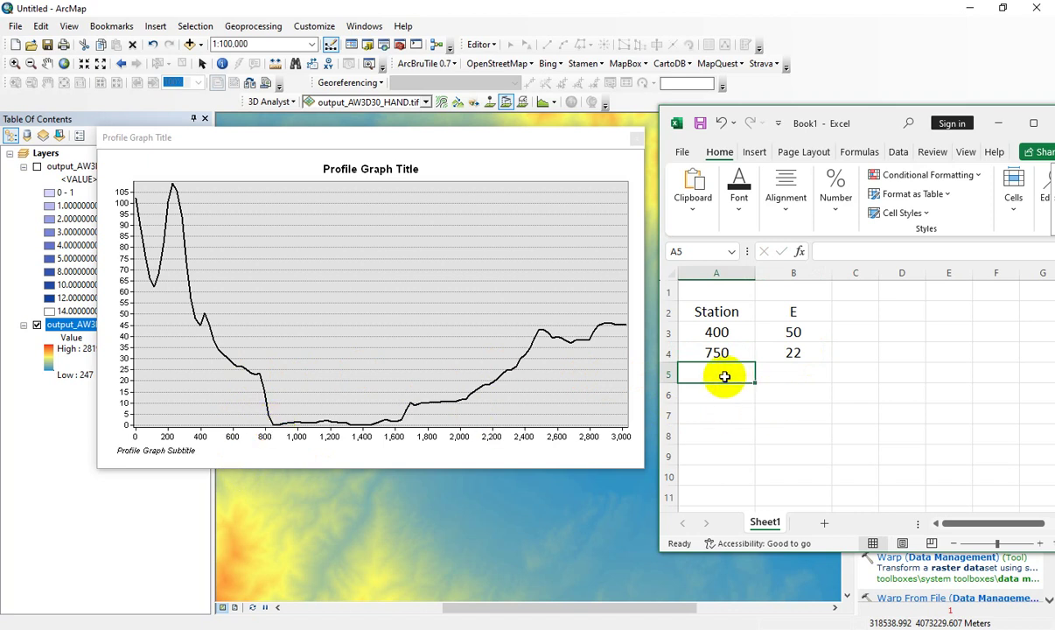
pyautogui.write('820')
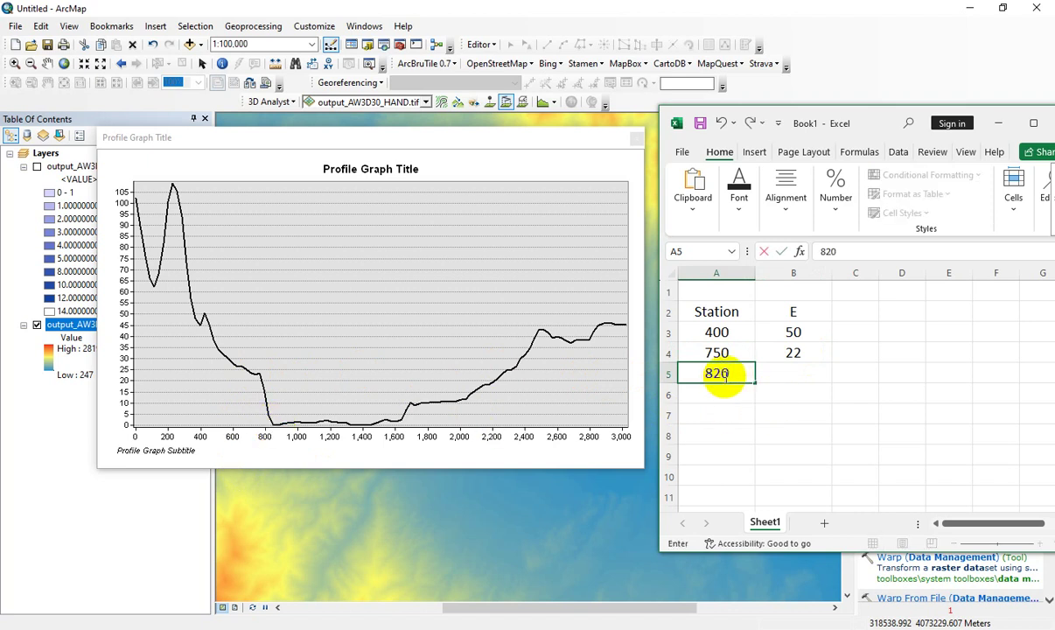
pyautogui.press('Tab')
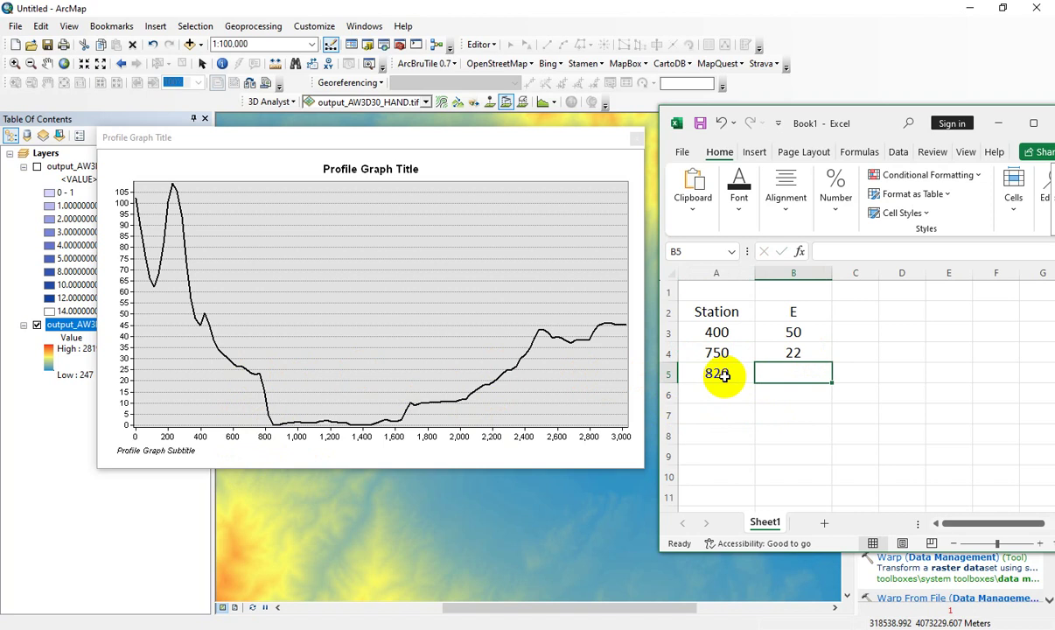
pyautogui.write('0')
pyautogui.press('Tab')
pyautogui.press('Return')
pyautogui.write('0')
pyautogui.press('Left')
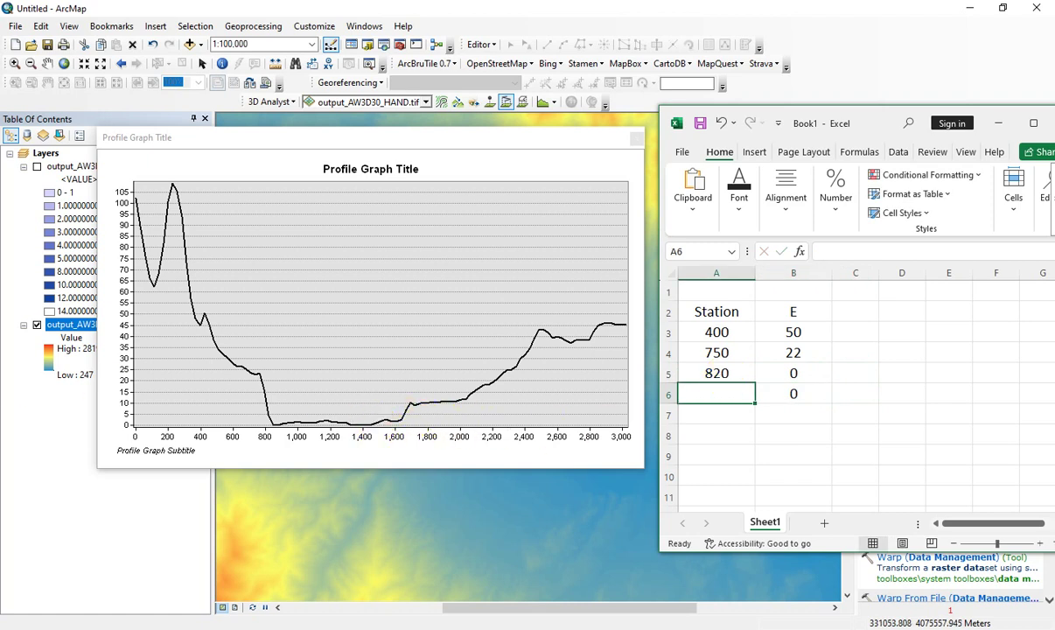
# Enter the remaining stations 1500, 1700, 2850, 2500 with elevations 0, 10, 12, 48.
pyautogui.write('1500')
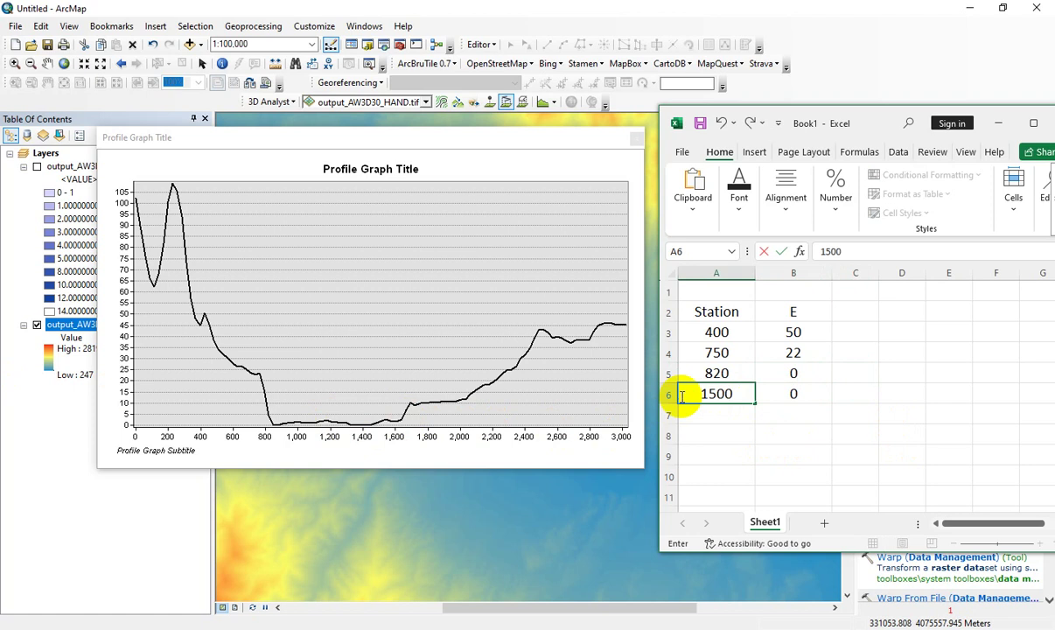
pyautogui.press('Return')
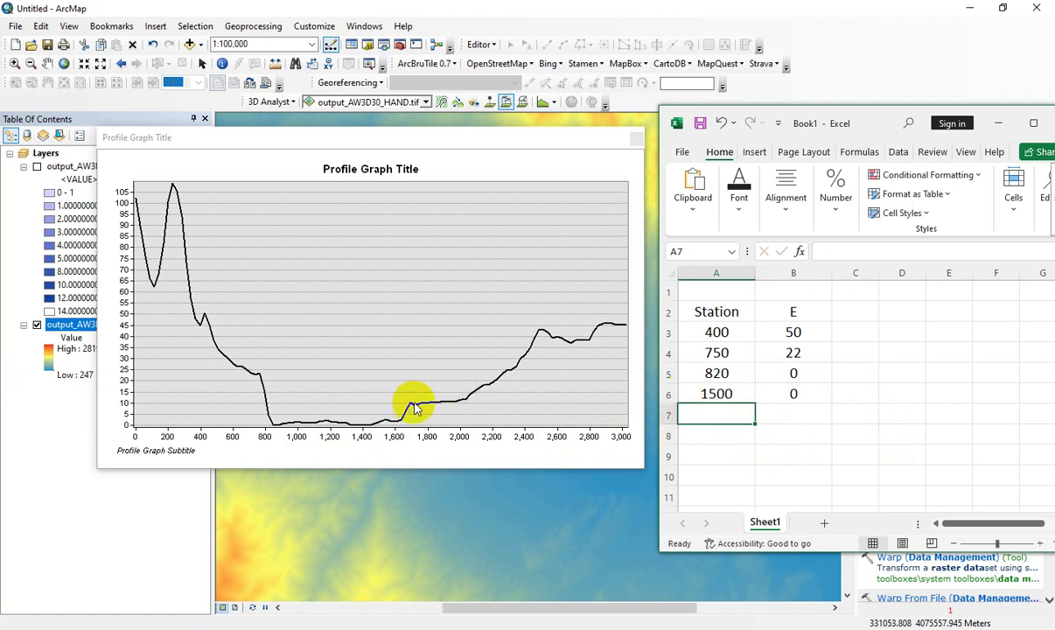
pyautogui.click(770, 419)
pyautogui.write('10')
pyautogui.press('Left')
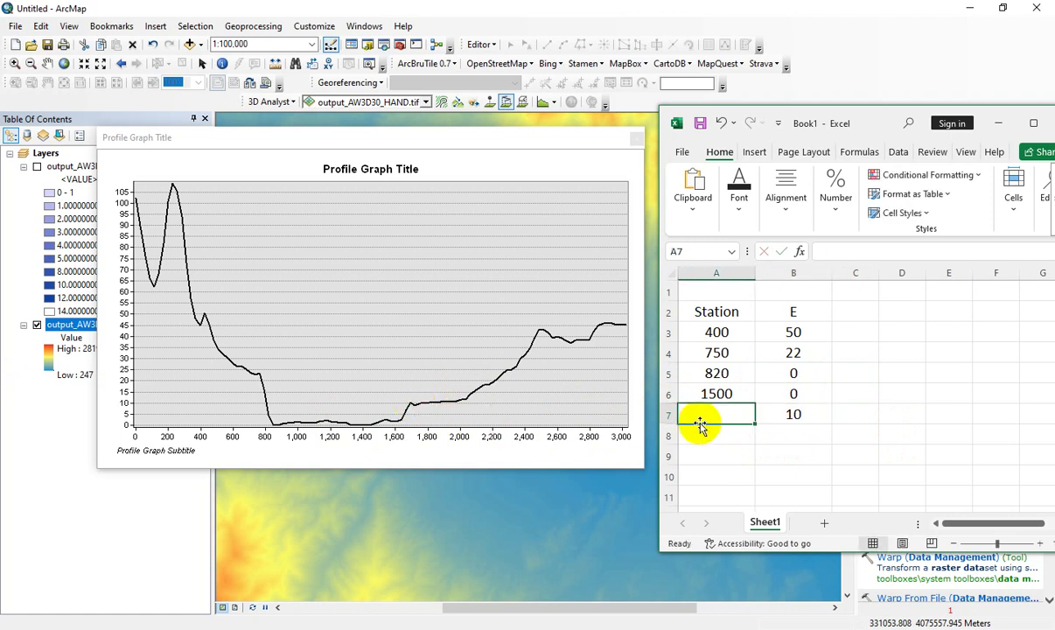
pyautogui.write('1700')
pyautogui.press('Return')
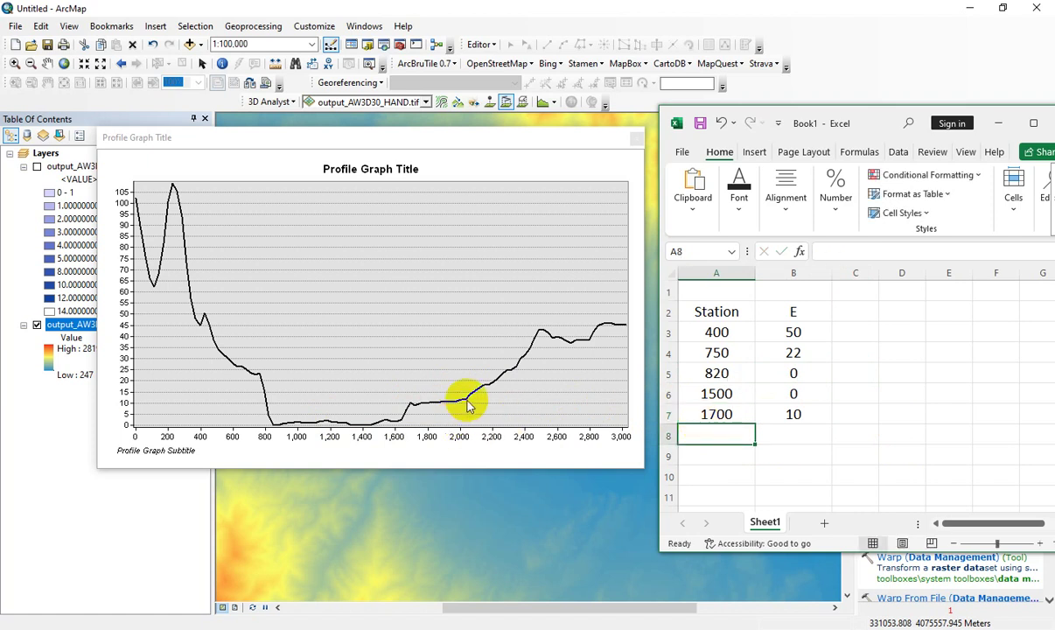
pyautogui.write('28')
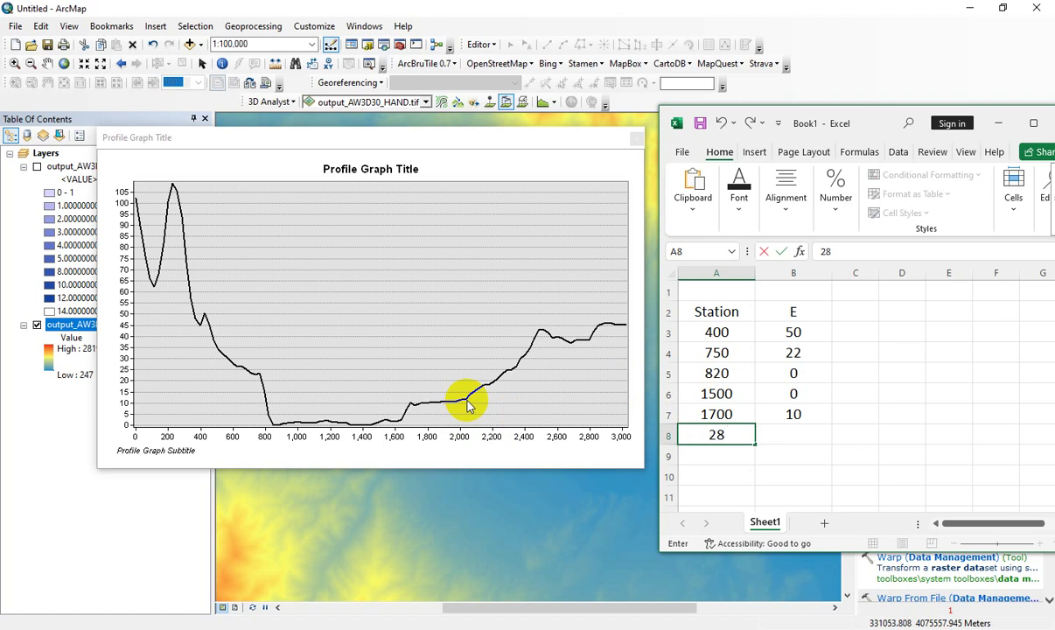
pyautogui.write('50')
pyautogui.press('Tab')
pyautogui.write('12')
pyautogui.press('Return')
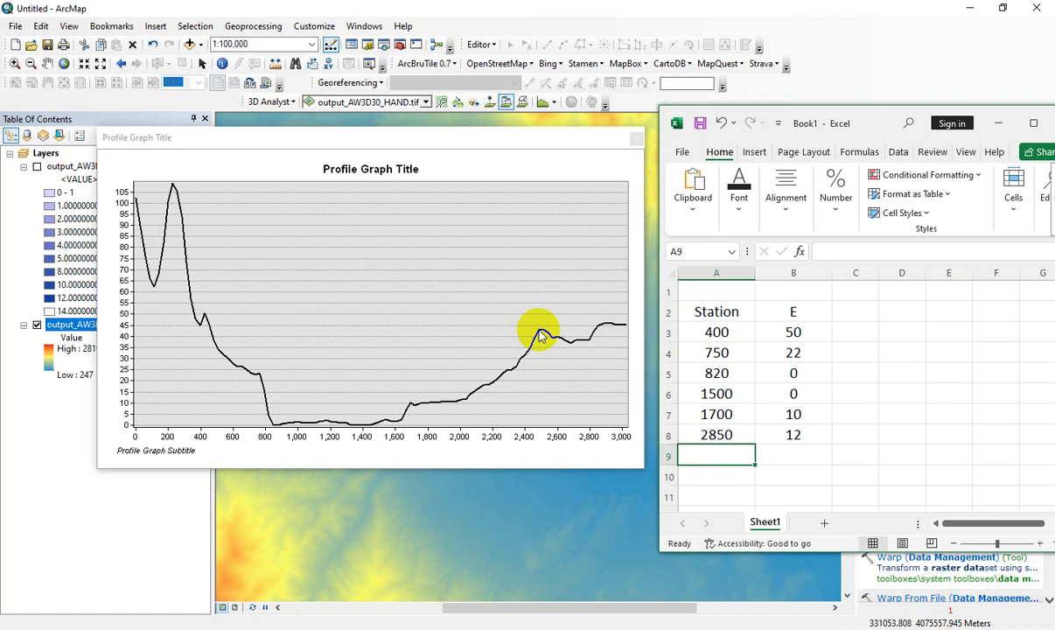
pyautogui.write('2500')
pyautogui.press('Tab')
pyautogui.write('48')
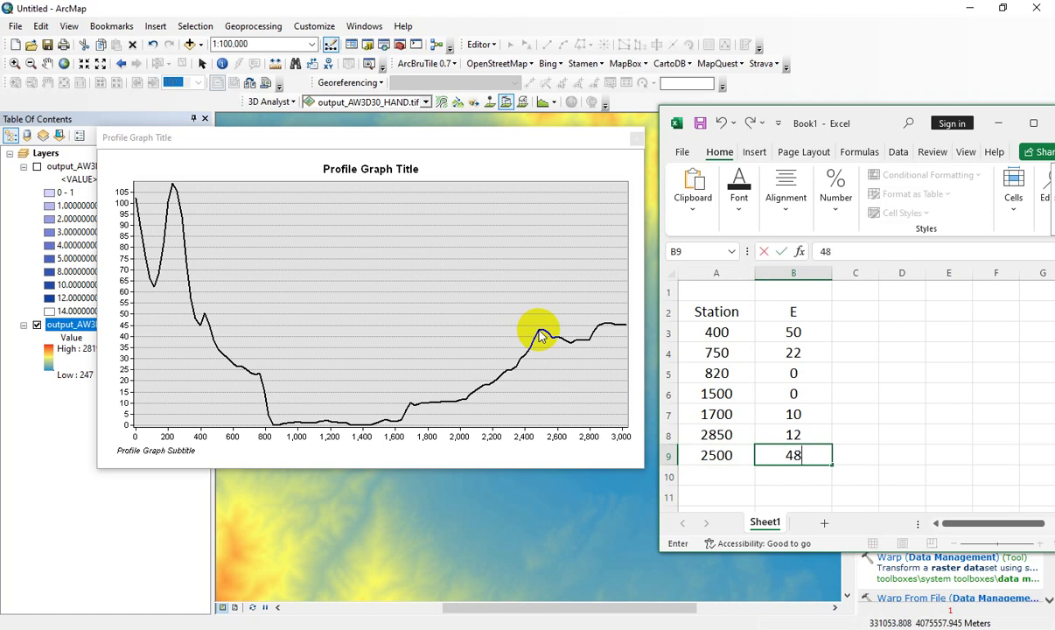
pyautogui.click(909, 437)
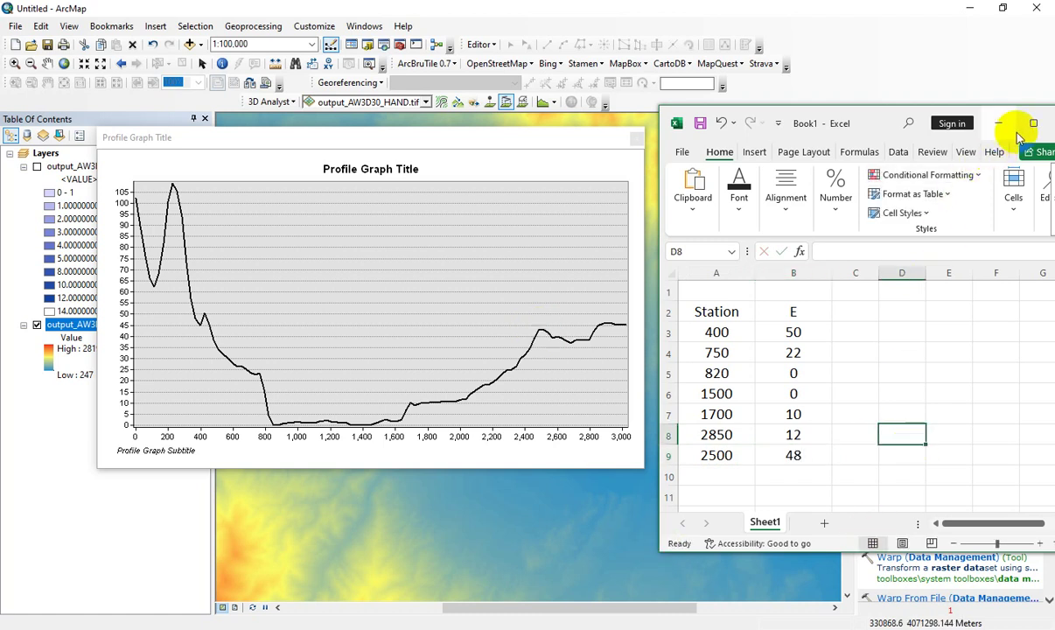
# Slide the Excel window aside and switch to Hydraulic Toolbox.
pyautogui.click(888, 123)
pyautogui.moveTo(887, 122); pyautogui.dragTo(789, 122)
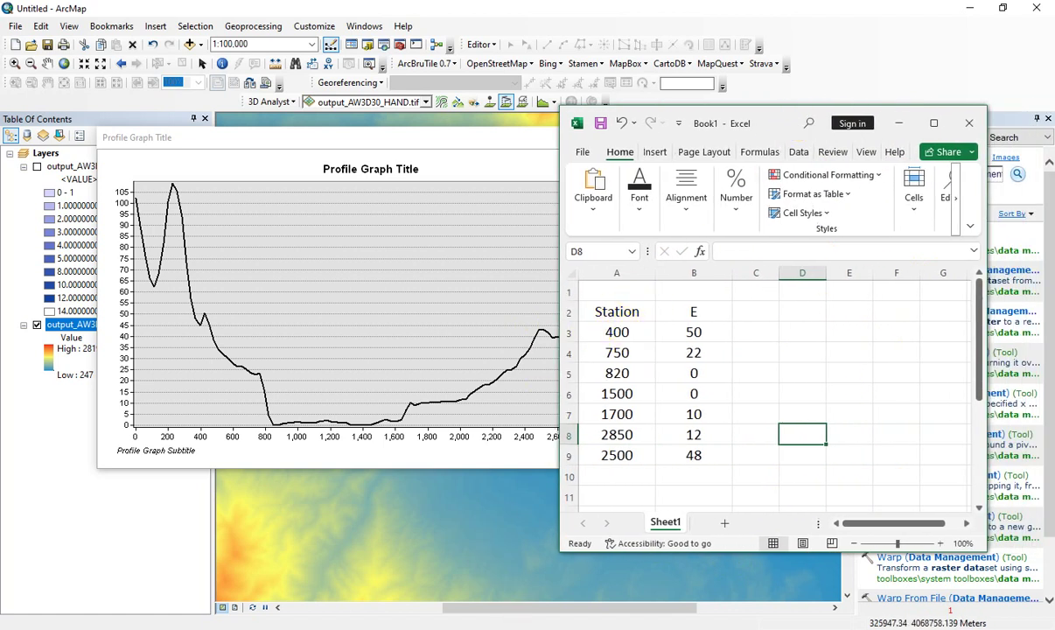
pyautogui.click(560, 620)
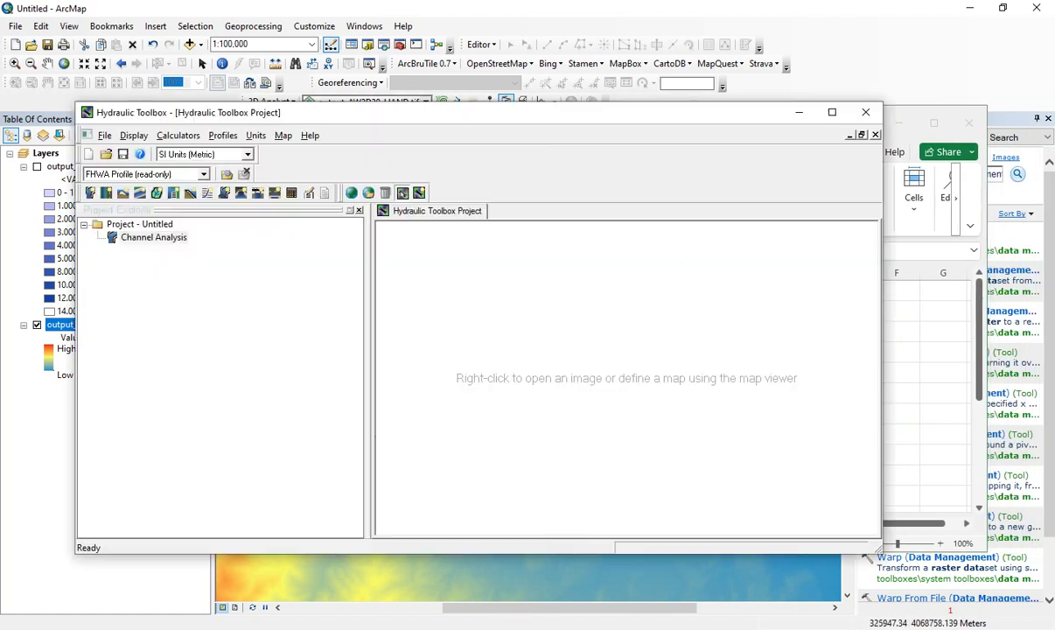
# Open Channel Analysis, set Type to Cross Section, and open the Define point editor.
pyautogui.doubleClick(164, 239)
pyautogui.moveTo(527, 266); pyautogui.dragTo(418, 192)
pyautogui.click(218, 229)
pyautogui.click(193, 276)
pyautogui.click(277, 226)
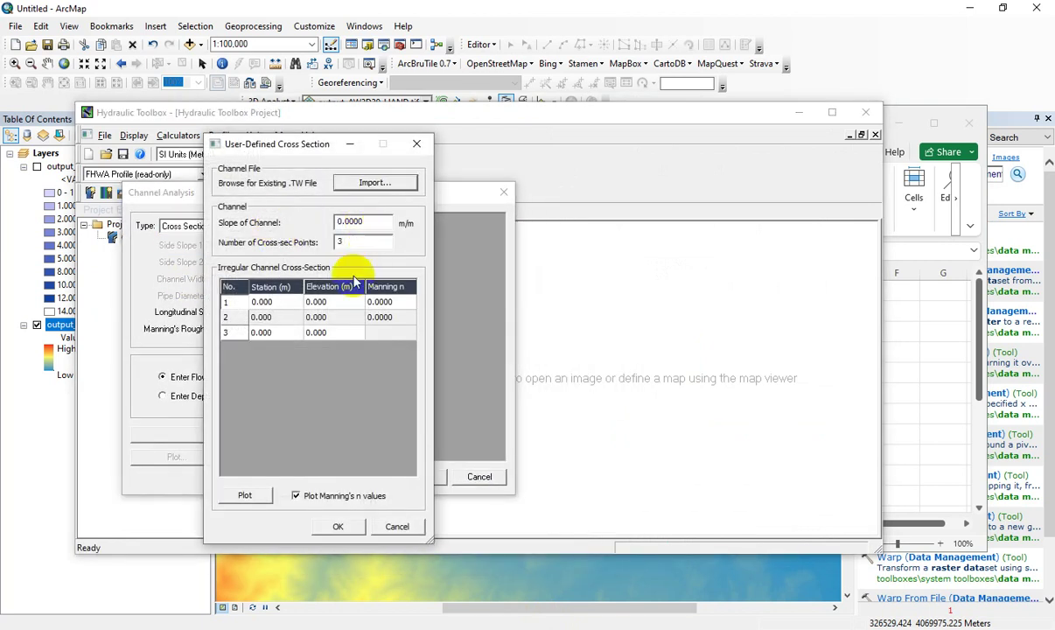
# Set the number of cross-section points to 7.
pyautogui.click(627, 621)
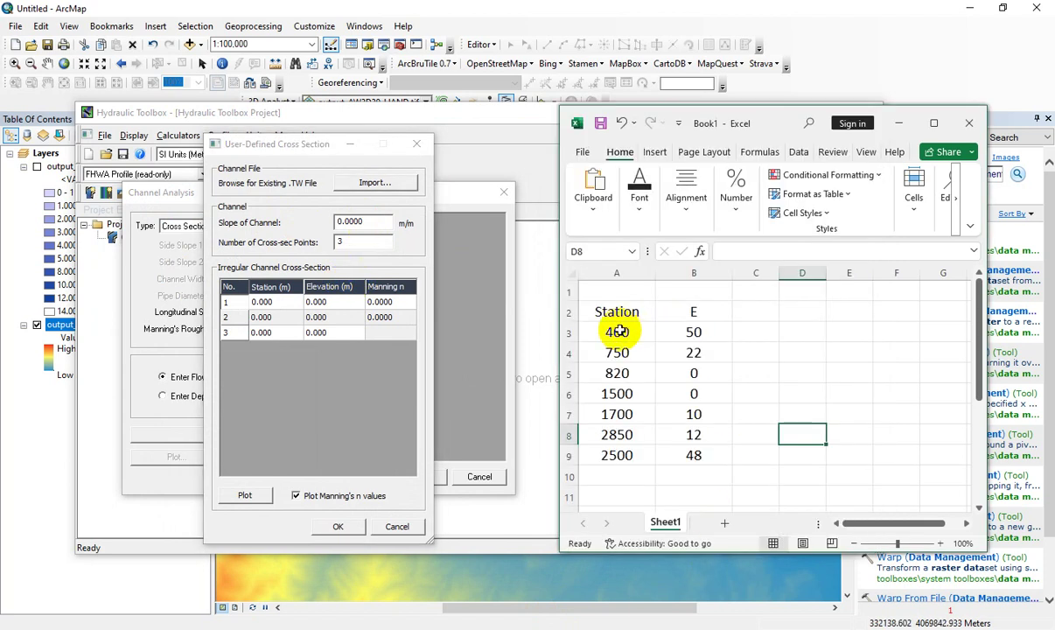
pyautogui.moveTo(616, 332); pyautogui.dragTo(616, 456)
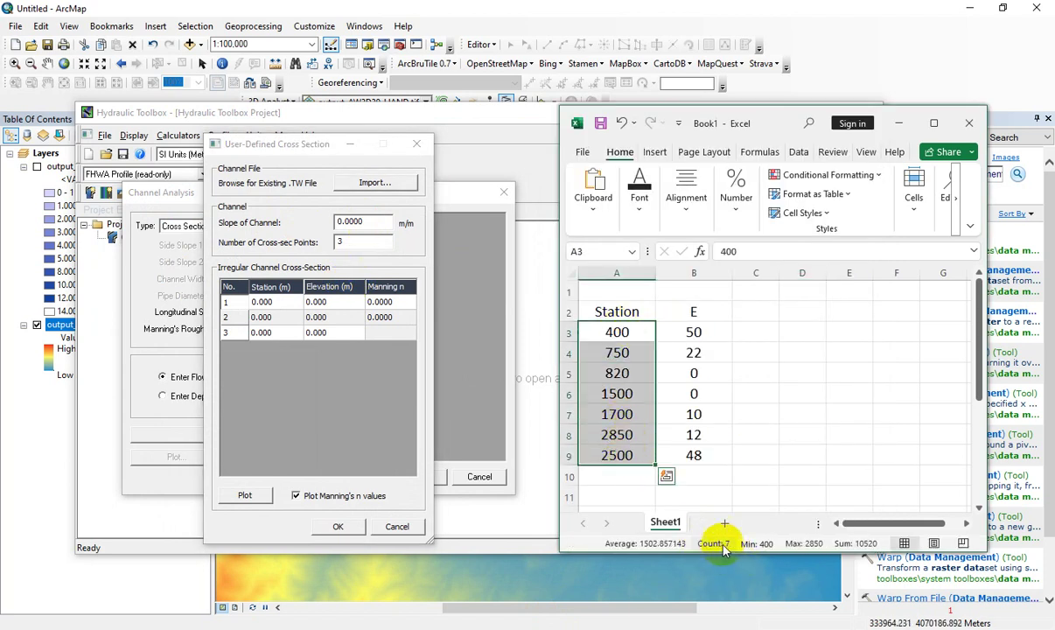
pyautogui.doubleClick(339, 243)
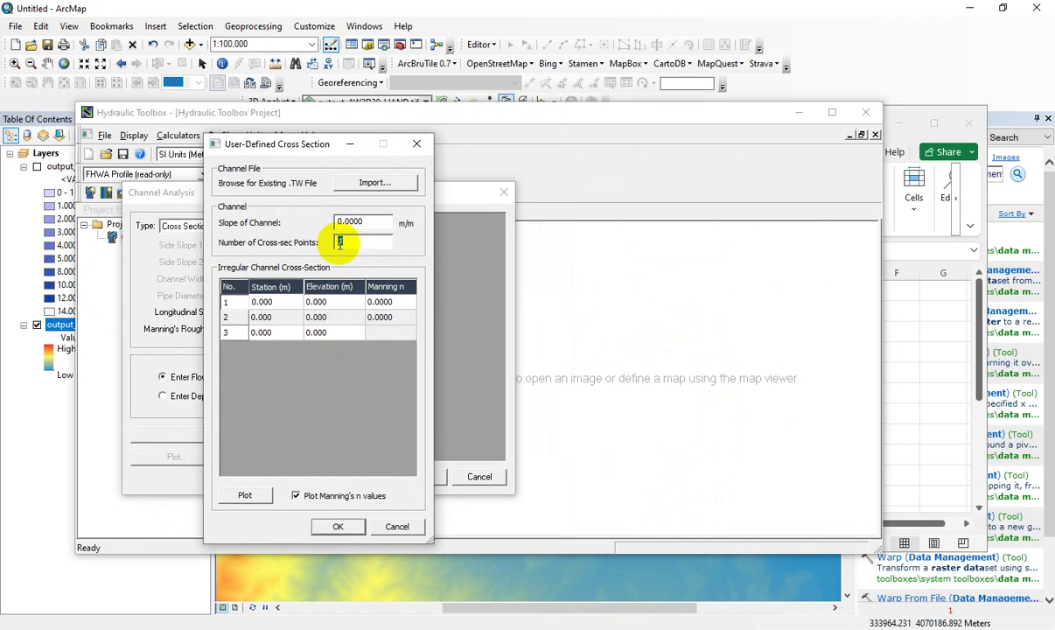
pyautogui.write('7')
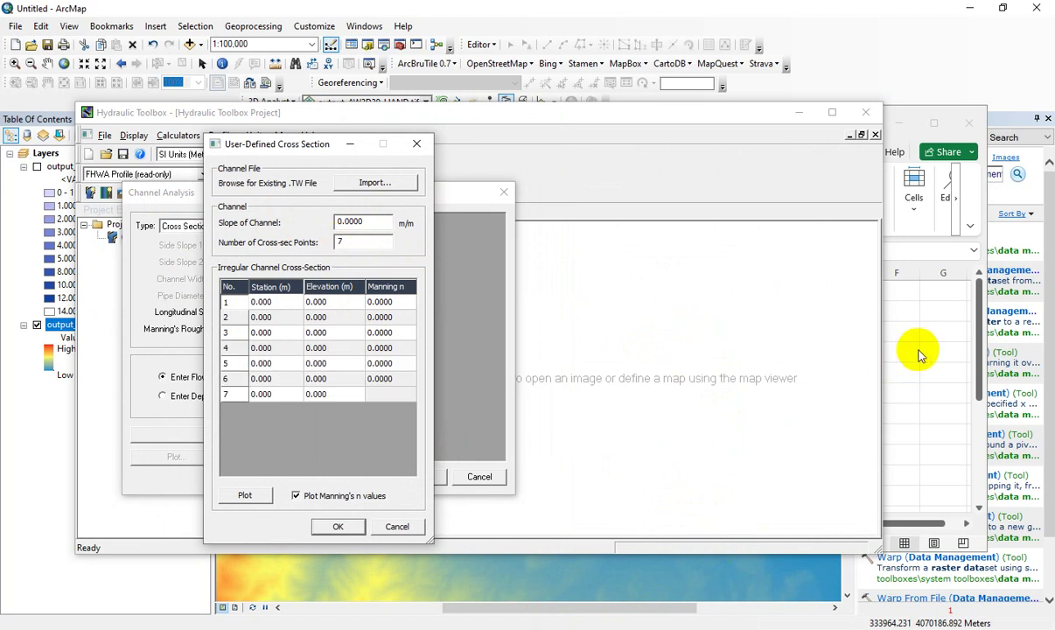
# Copy the Station values A3:A9 from Excel and paste them into the table's Station column.
pyautogui.click(918, 354)
pyautogui.moveTo(617, 333); pyautogui.dragTo(616, 455)
pyautogui.hotkey('ctrl', 'c')
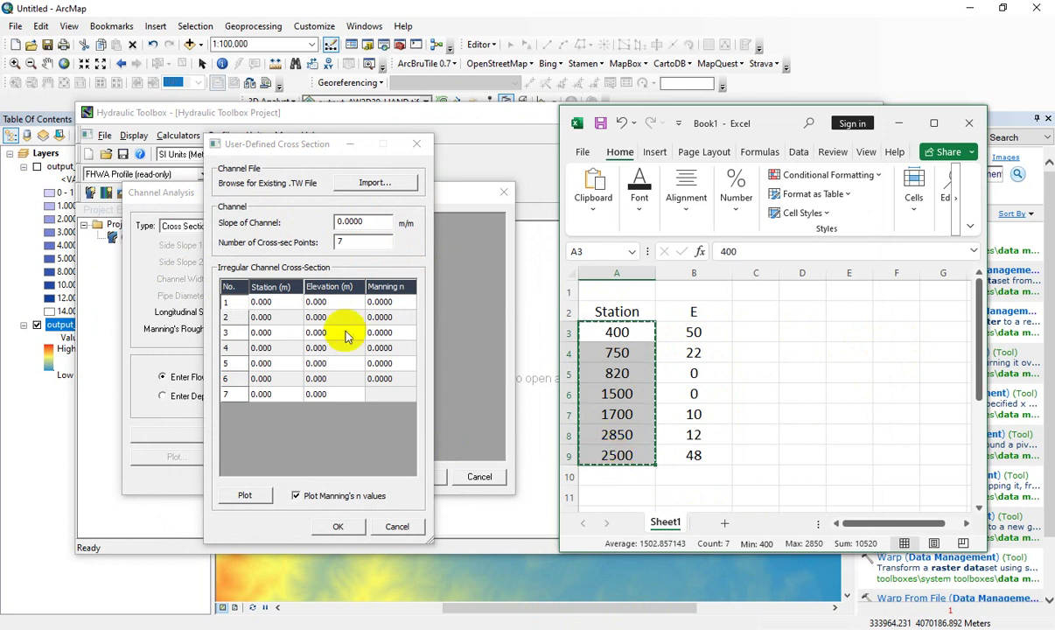
pyautogui.click(278, 306)
pyautogui.moveTo(278, 312); pyautogui.dragTo(274, 400)
pyautogui.hotkey('ctrl', 'v')
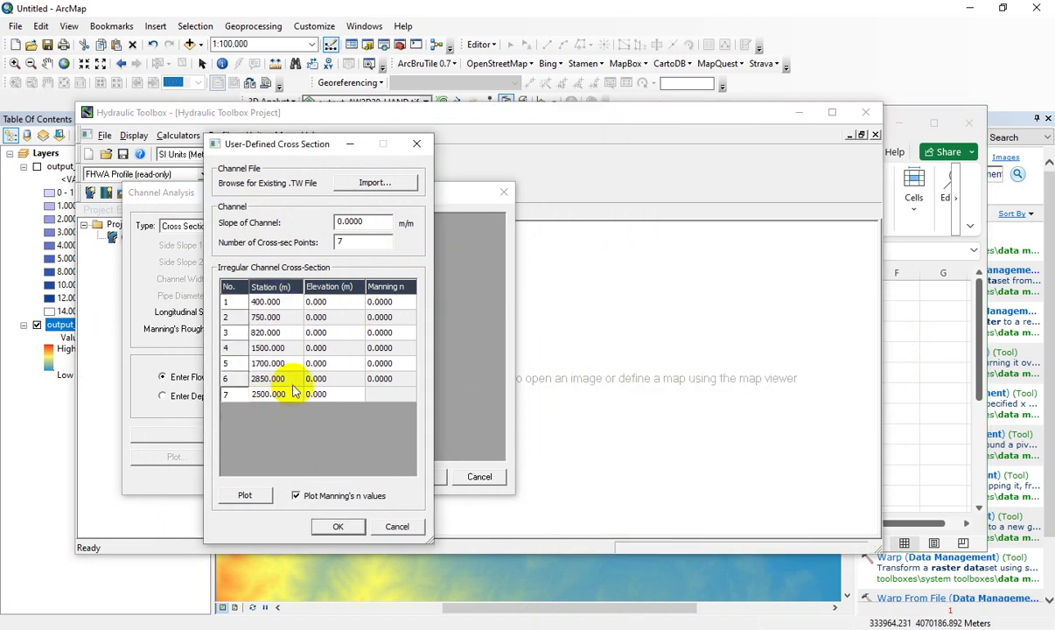
# Copy the E values B3:B9 and paste them into the table's Elevation column.
pyautogui.click(910, 350)
pyautogui.moveTo(693, 333); pyautogui.dragTo(693, 456)
pyautogui.hotkey('ctrl', 'c')
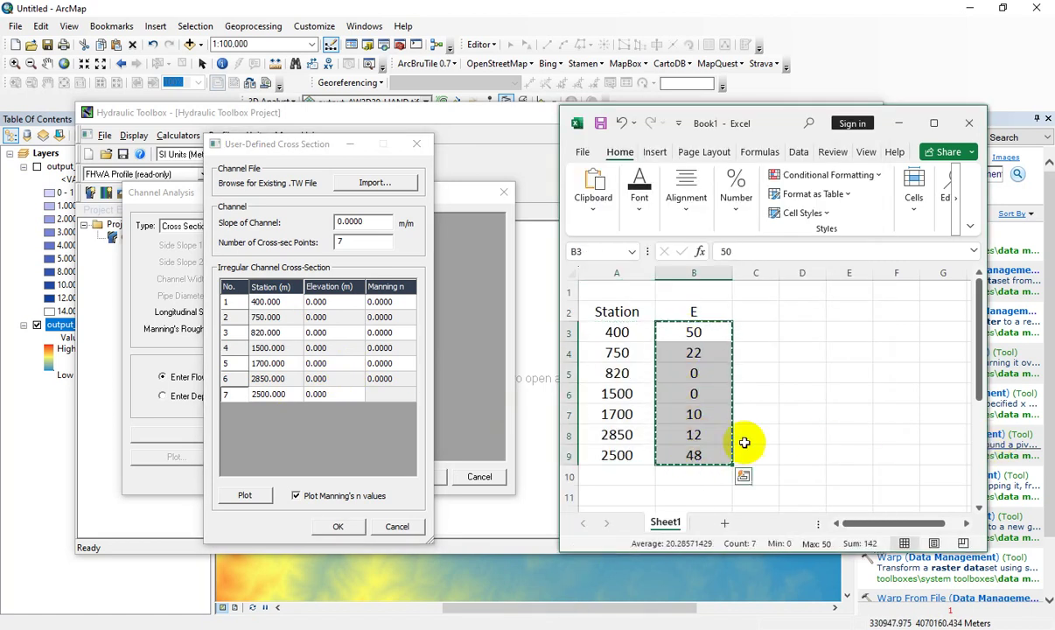
pyautogui.click(320, 302)
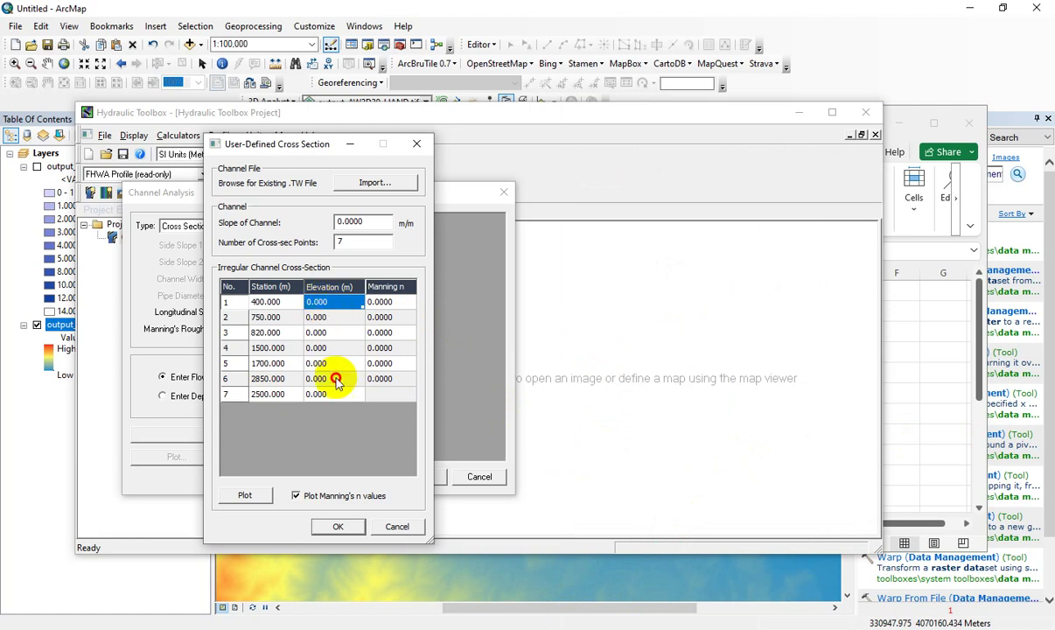
pyautogui.moveTo(331, 303); pyautogui.dragTo(331, 404)
pyautogui.hotkey('ctrl', 'v')
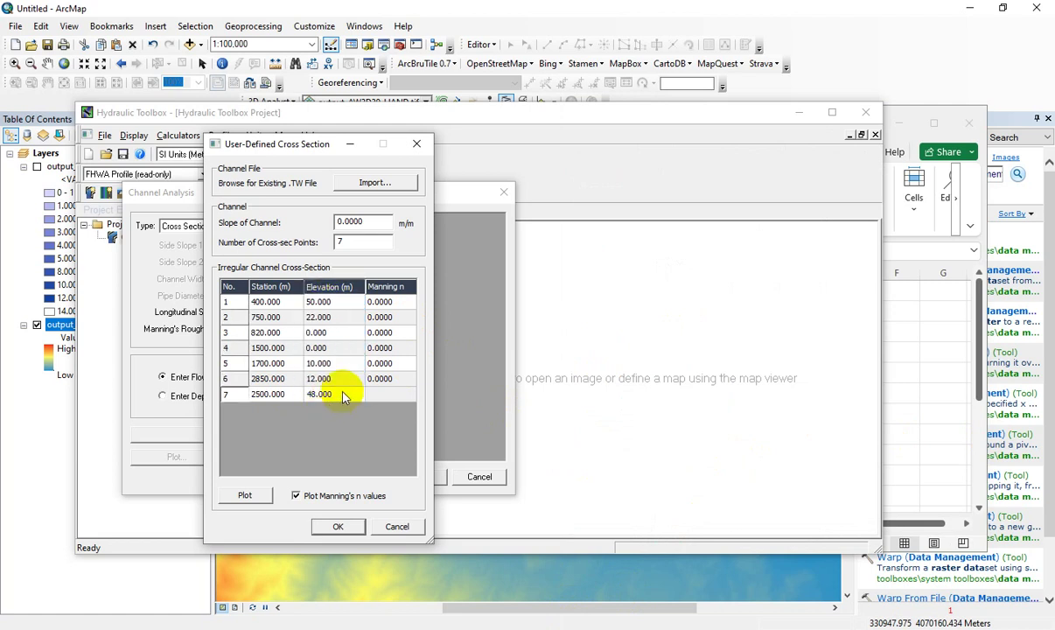
# Plot the cross section and place the plot window beside the point table.
pyautogui.click(245, 496)
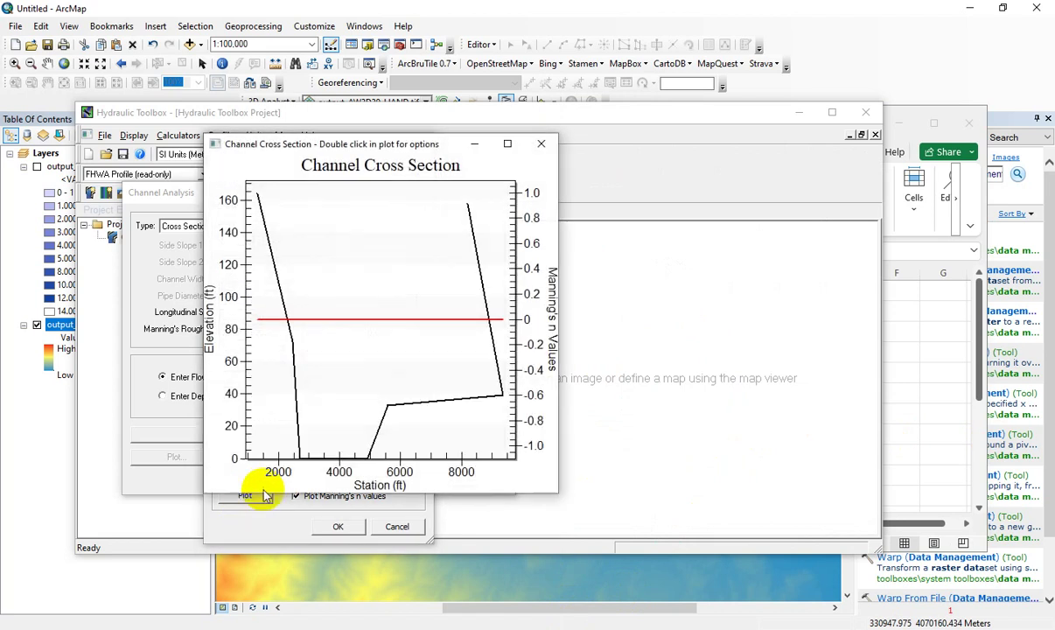
pyautogui.moveTo(389, 146); pyautogui.dragTo(697, 142)
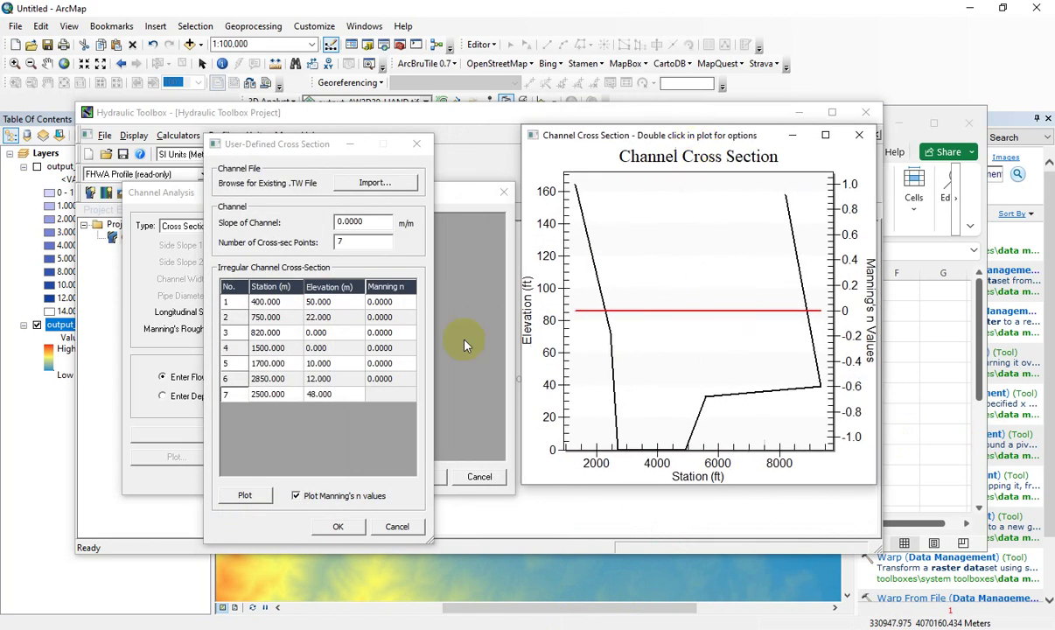
pyautogui.click(336, 391)
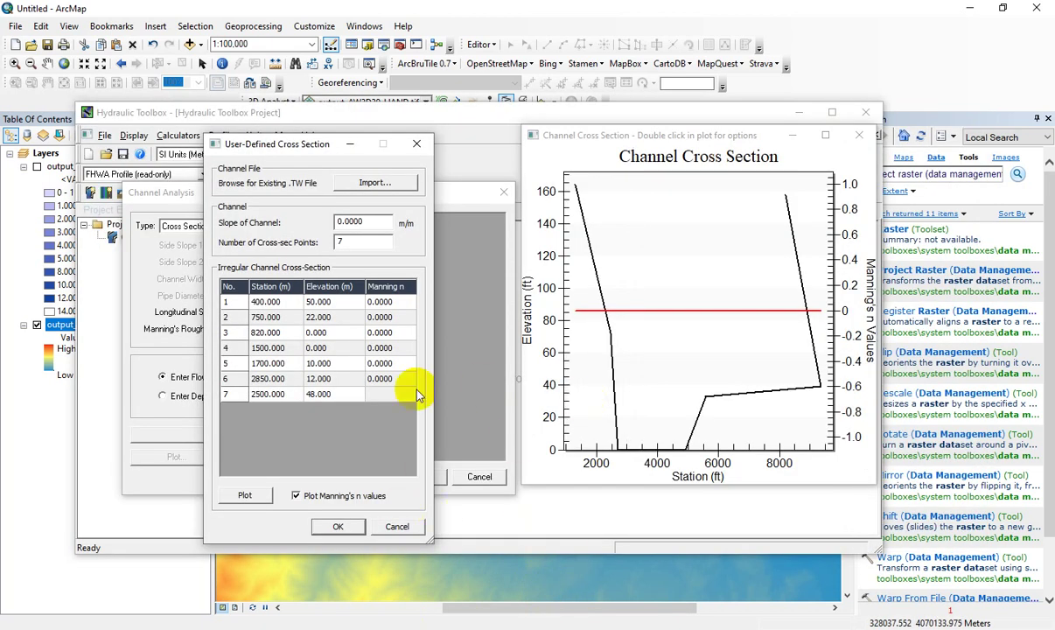
# Correct the station values so row 6 reads 2500 and row 7 reads 2850.
pyautogui.click(262, 378)
pyautogui.moveTo(278, 377); pyautogui.dragTo(228, 378)
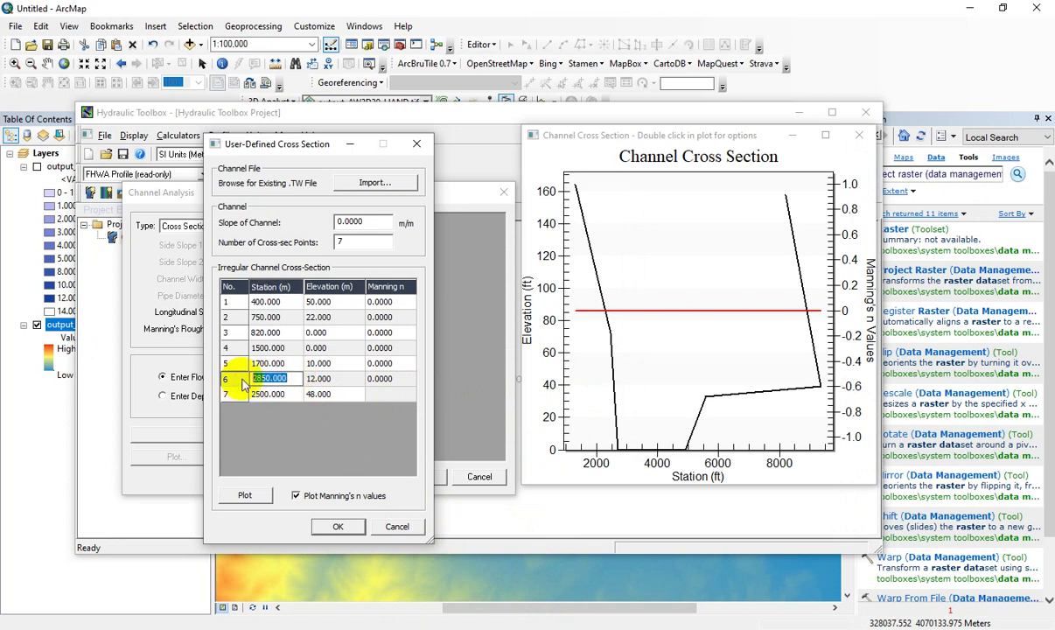
pyautogui.press('BackSpace')
pyautogui.write('2850')
pyautogui.press('Return')
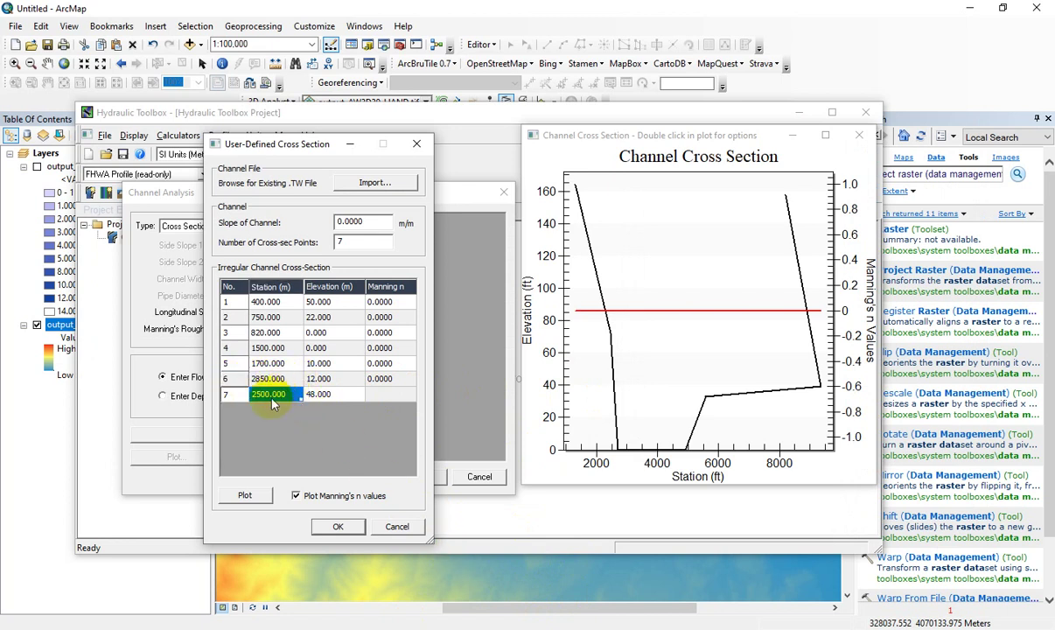
pyautogui.write('2850')
pyautogui.click(278, 383)
pyautogui.write('2500')
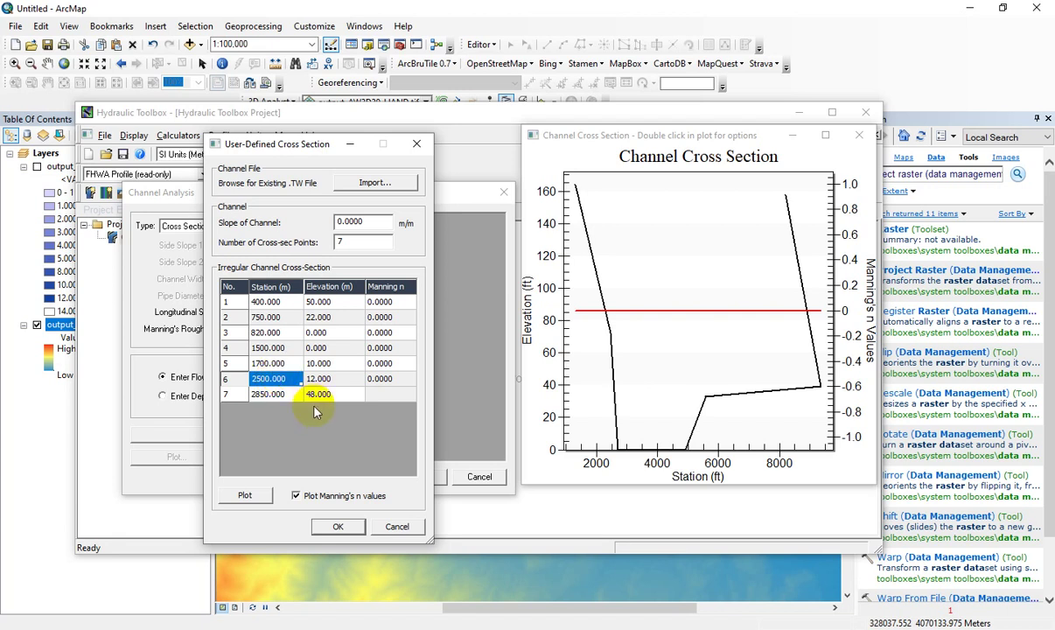
# Replot the corrected cross section, moving the plot right and widening it.
pyautogui.click(859, 135)
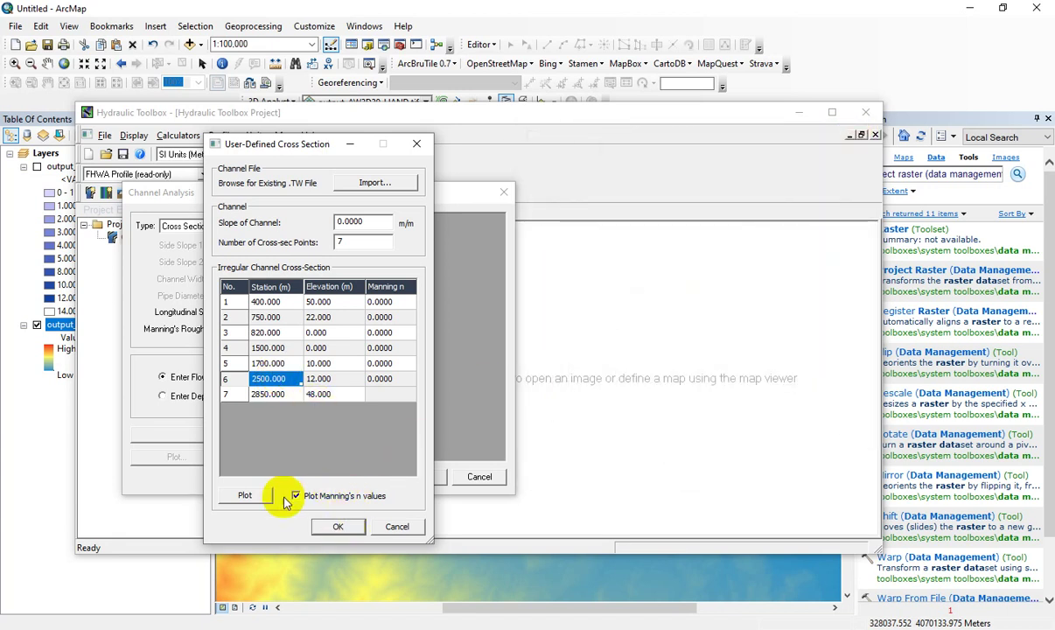
pyautogui.click(244, 495)
pyautogui.moveTo(393, 147); pyautogui.dragTo(687, 146)
pyautogui.moveTo(833, 285); pyautogui.dragTo(1030, 305)
pyautogui.moveTo(487, 186); pyautogui.dragTo(448, 196)
pyautogui.click(352, 242)
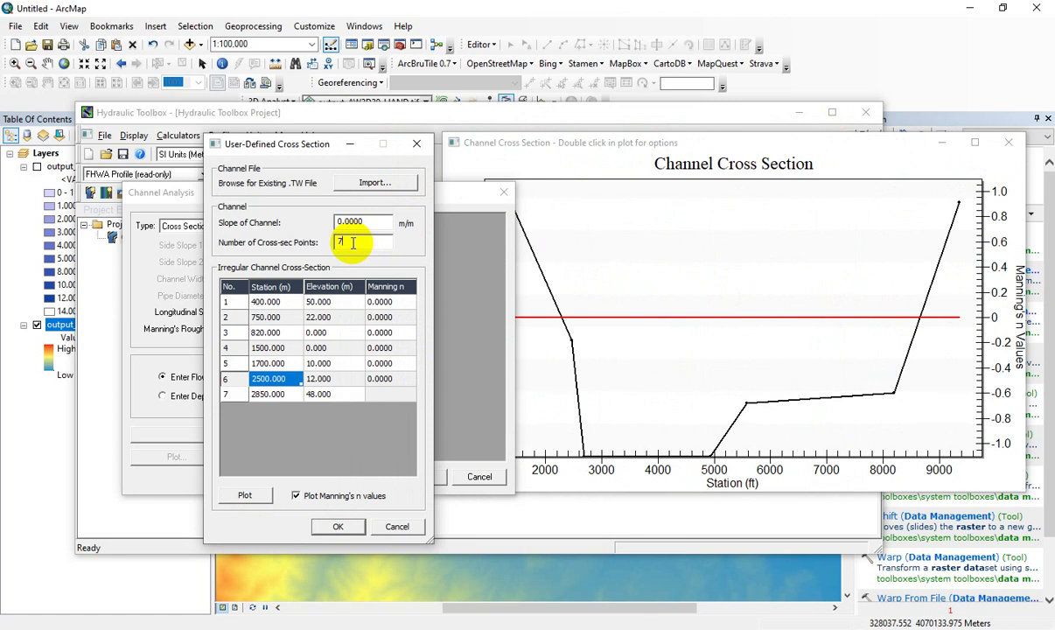
pyautogui.click(601, 145)
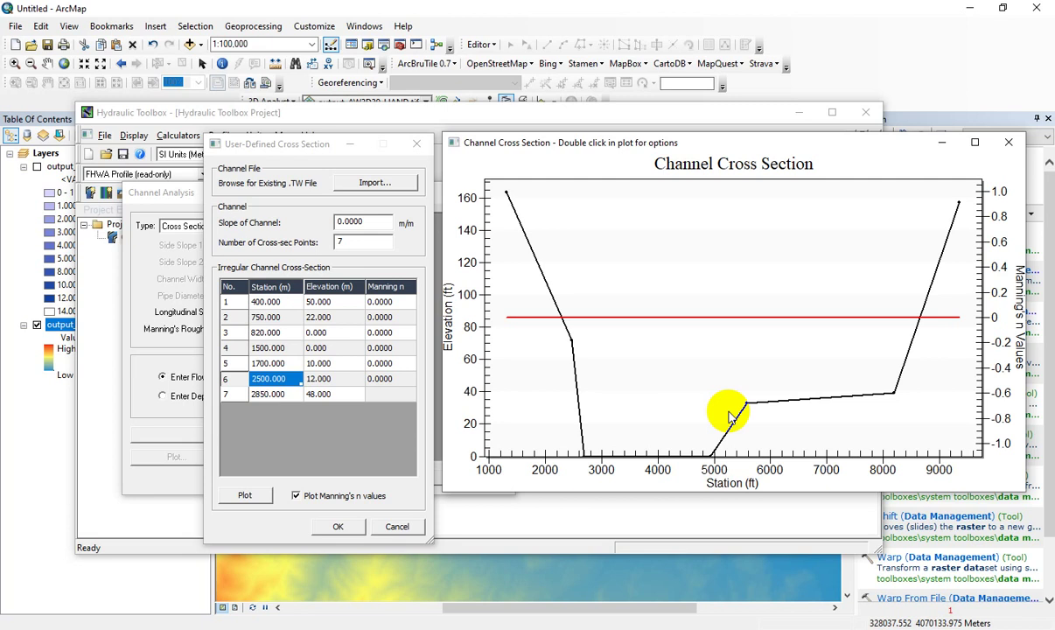
# Enter Manning's n 0.05 in row 1 and fill it down to all seven points.
pyautogui.click(1008, 141)
pyautogui.click(385, 302)
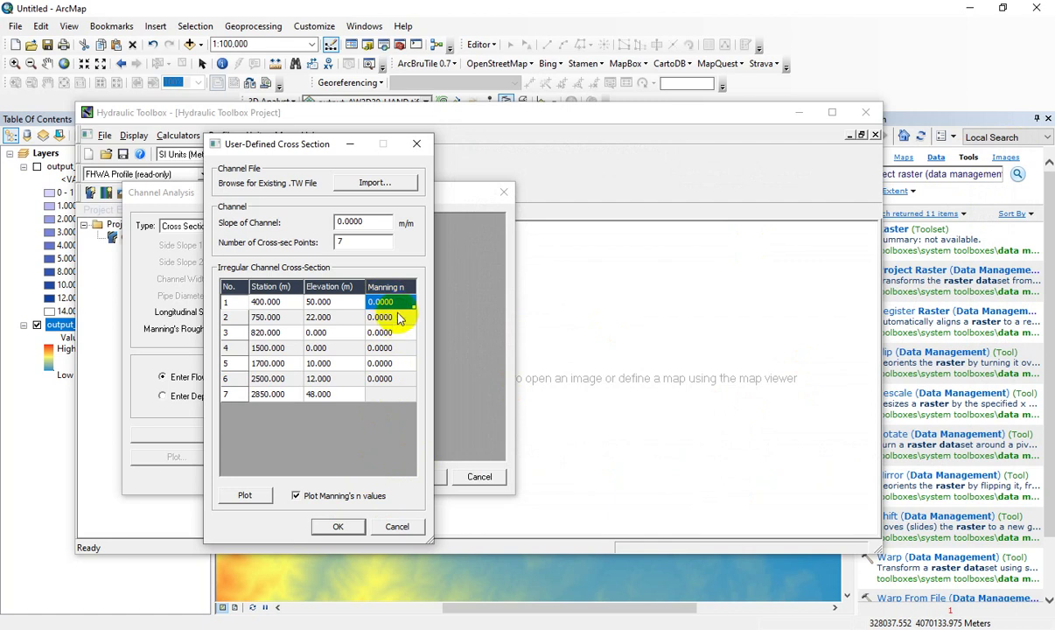
pyautogui.write('0.')
pyautogui.press('BackSpace')
pyautogui.press('BackSpace')
pyautogui.press('BackSpace')
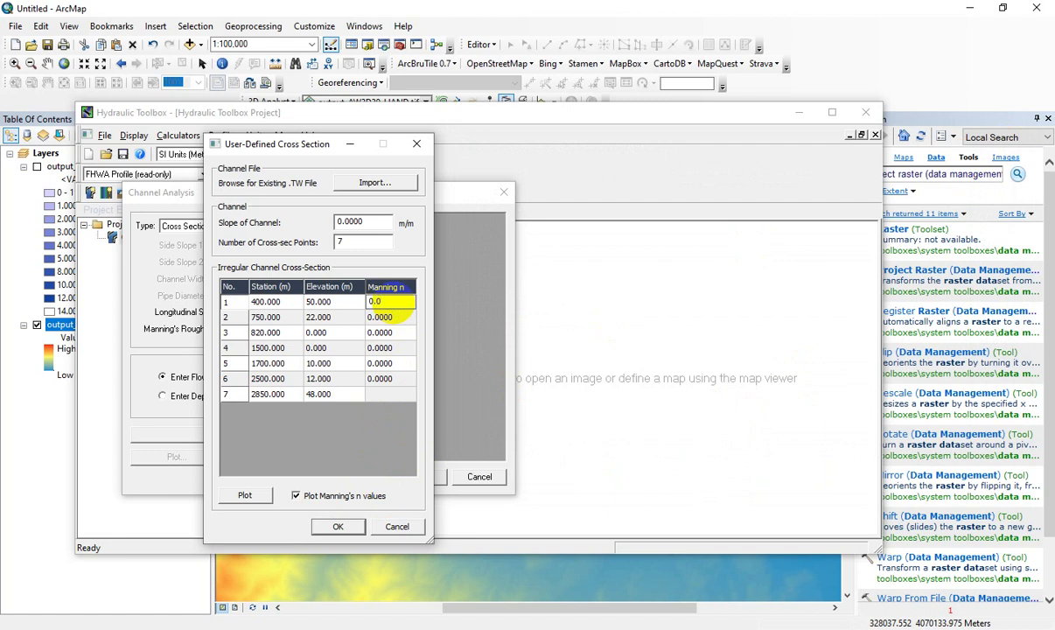
pyautogui.click(405, 318)
pyautogui.click(407, 301)
pyautogui.moveTo(416, 311); pyautogui.dragTo(410, 392)
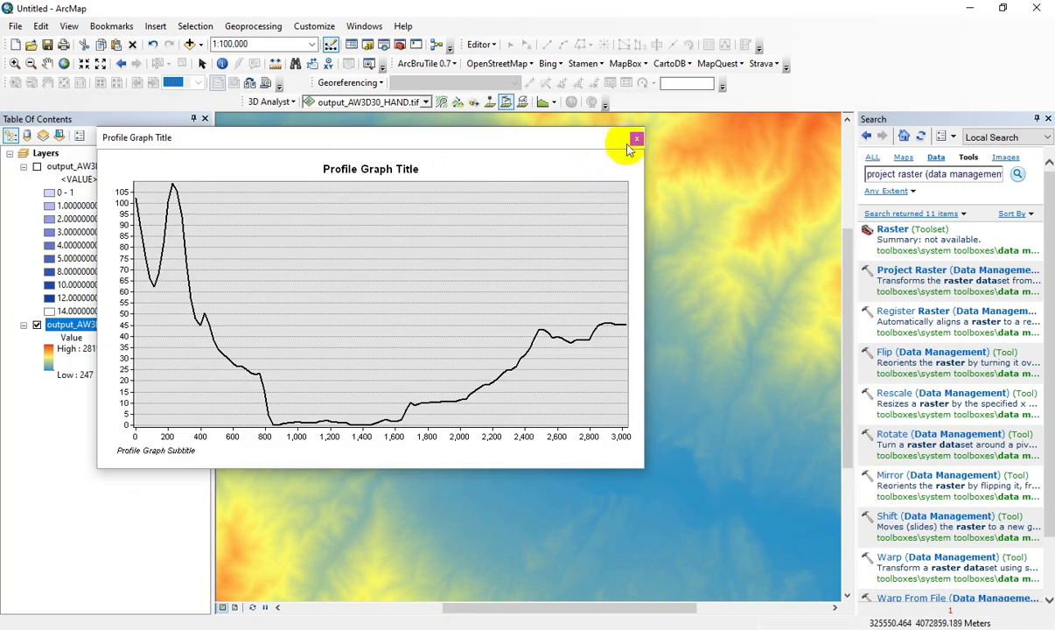
# Draw a line along the valley and display its roughly 16,000-long elevation profile enlarged.
pyautogui.click(633, 141)
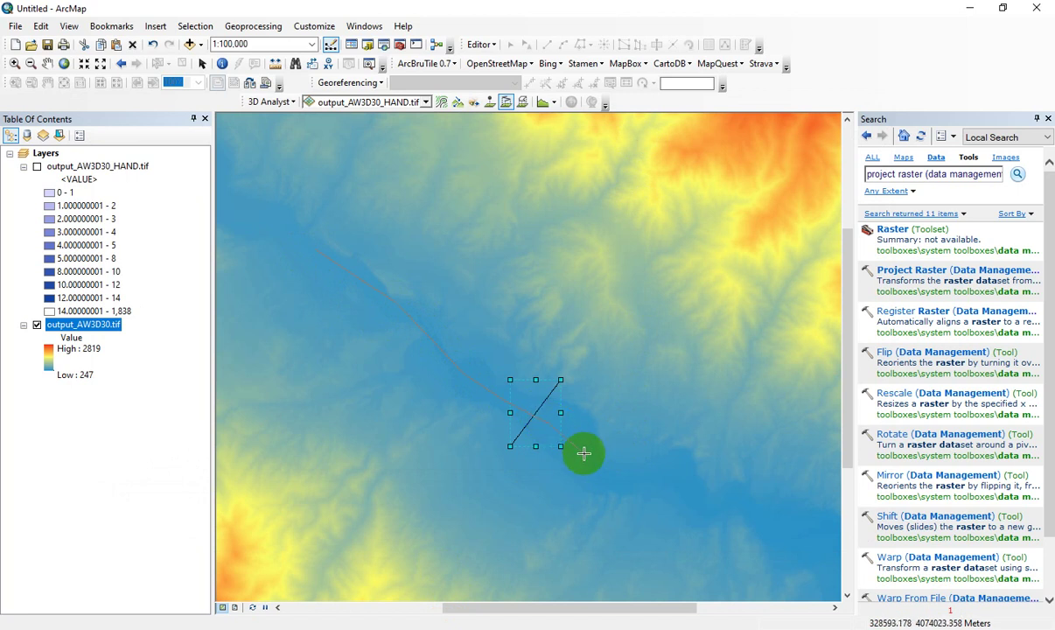
pyautogui.moveTo(655, 482); pyautogui.dragTo(684, 490)
pyautogui.click(522, 102)
pyautogui.moveTo(594, 280); pyautogui.dragTo(630, 194)
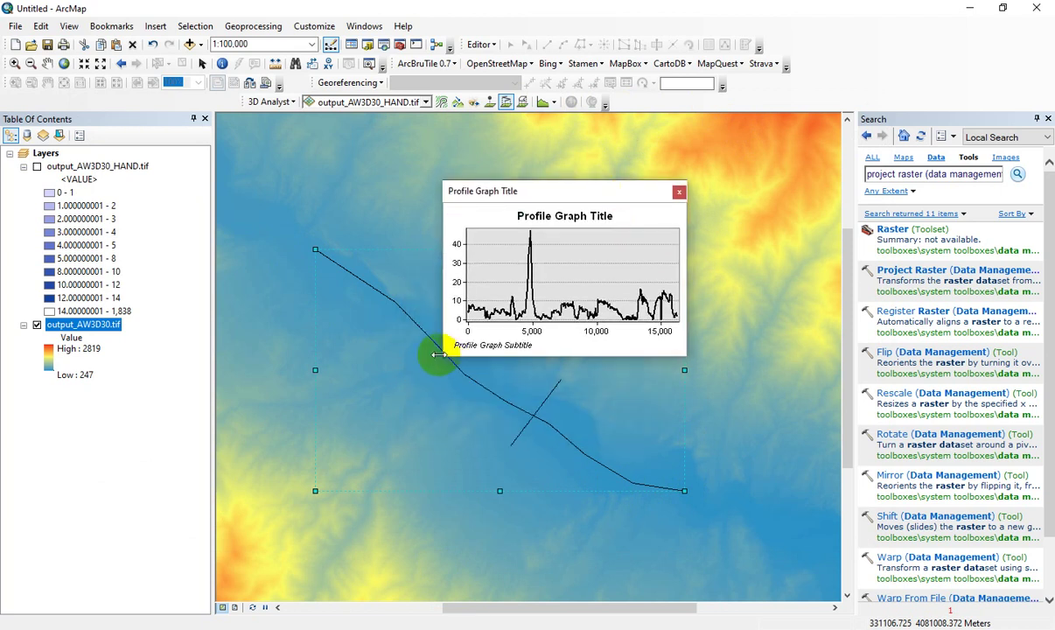
pyautogui.moveTo(444, 357); pyautogui.dragTo(198, 440)
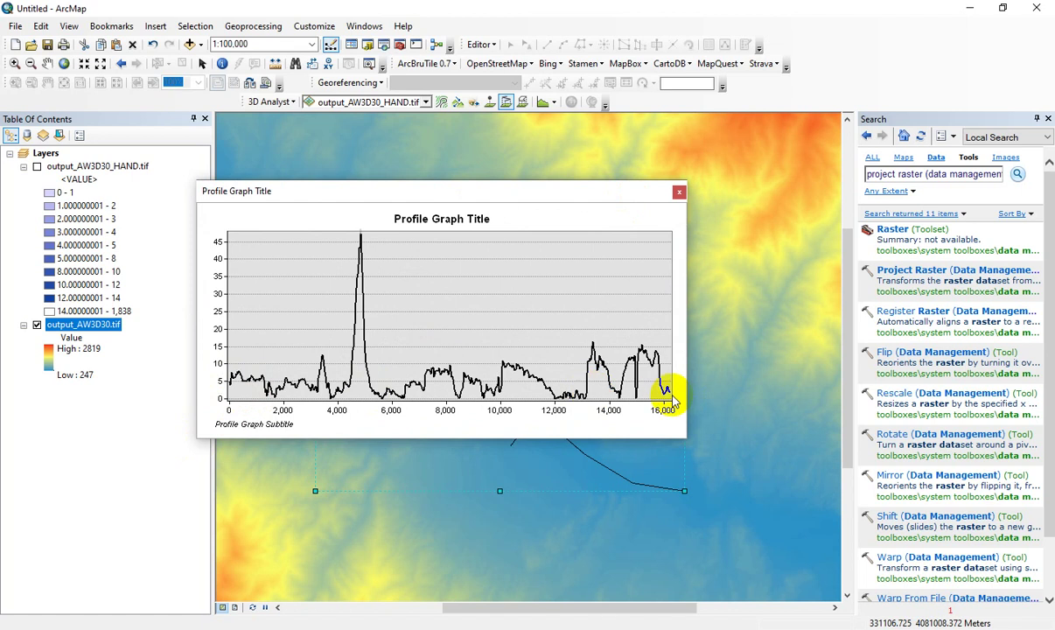
pyautogui.click(679, 191)
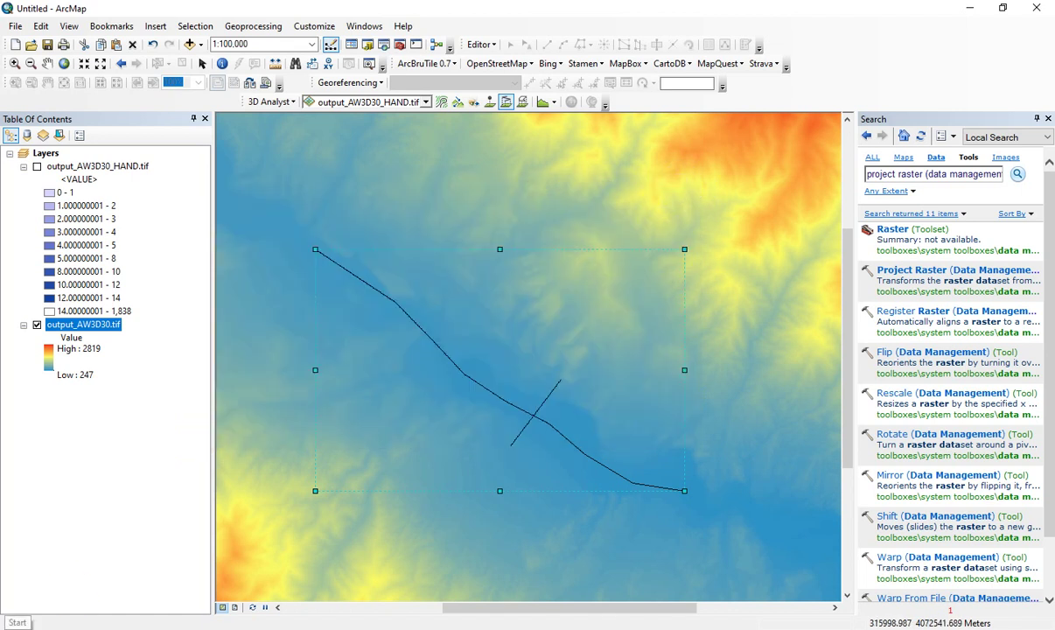
pyautogui.click(544, 102)
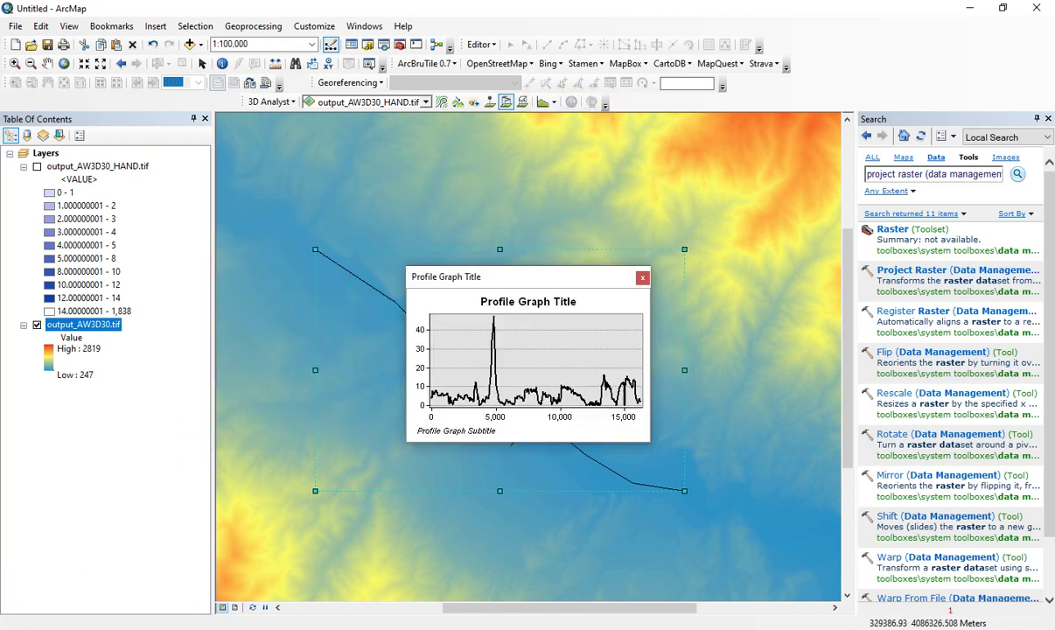
# Launch Calculator from the Start menu and move it fully onto the screen.
pyautogui.press('super')
pyautogui.click(667, 334)
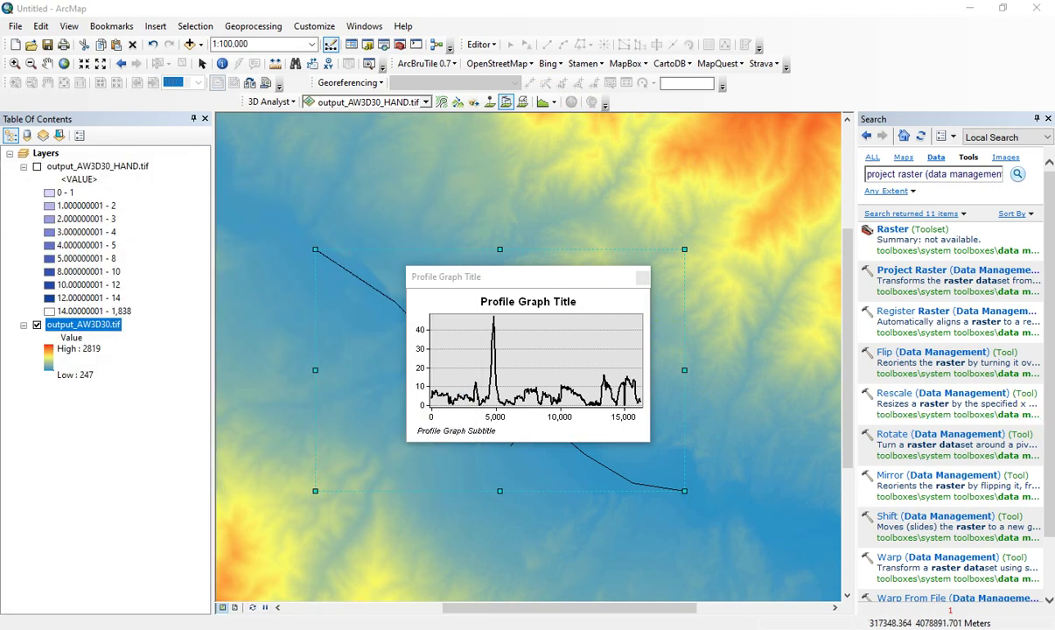
pyautogui.moveTo(0, 142); pyautogui.dragTo(197, 130)
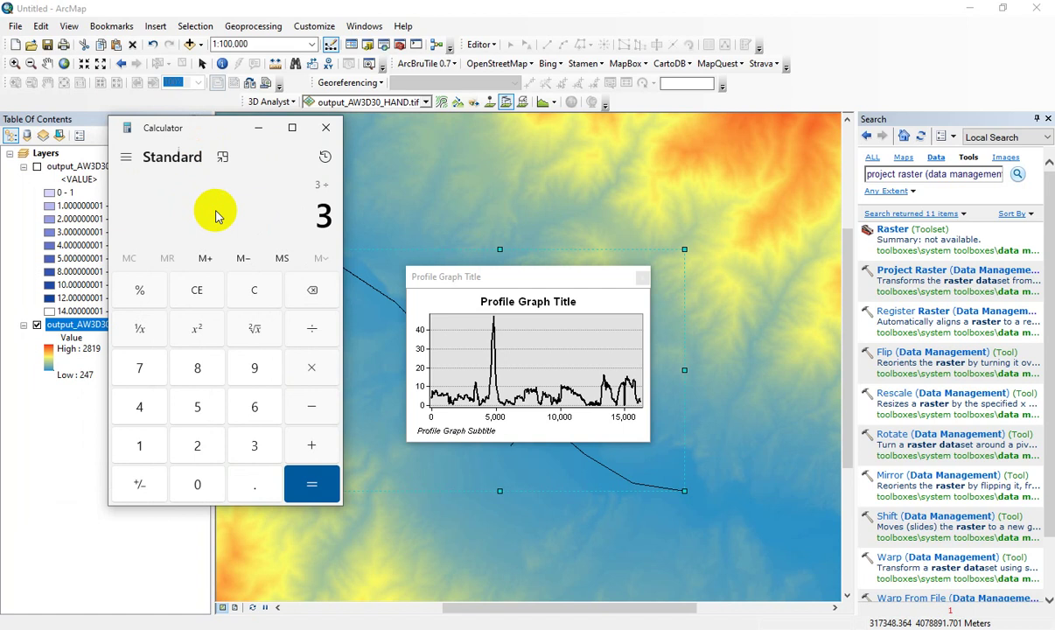
# Read the channel length from the profile graph and compute 3 ÷ 16000 in Calculator.
pyautogui.moveTo(649, 440); pyautogui.dragTo(914, 558)
pyautogui.hotkey('alt', 'Tab')
pyautogui.write('000')
pyautogui.press('Return')
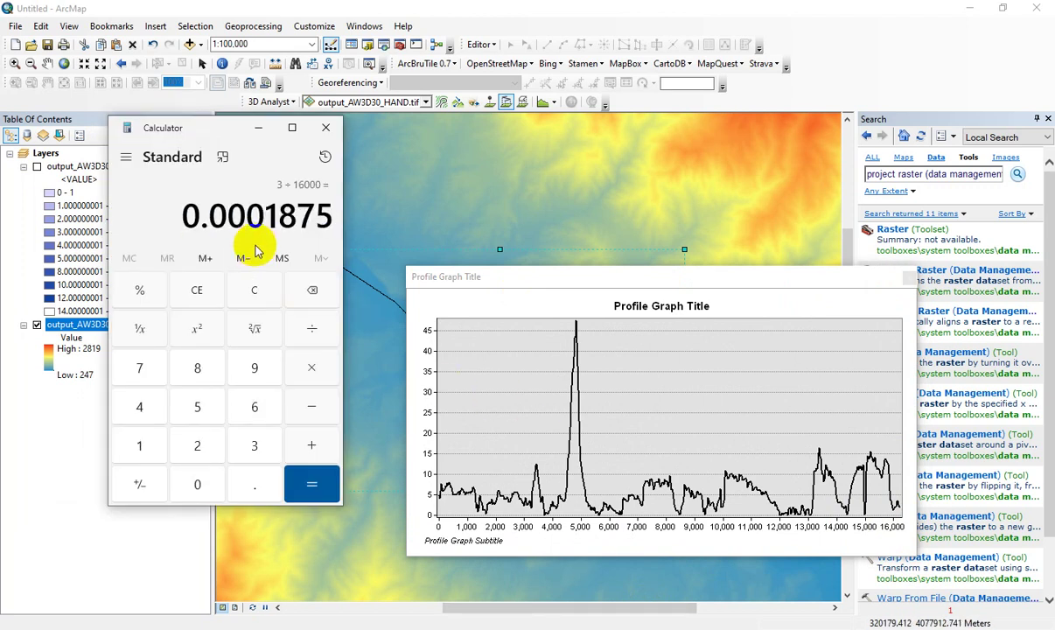
# Copy the 0.0001875 result, close Calculator and the profile graph, and select the slope field.
pyautogui.moveTo(170, 221); pyautogui.dragTo(322, 219)
pyautogui.rightClick(334, 217)
pyautogui.click(348, 228)
pyautogui.click(324, 129)
pyautogui.click(908, 278)
pyautogui.click(971, 8)
pyautogui.moveTo(370, 221); pyautogui.dragTo(334, 220)
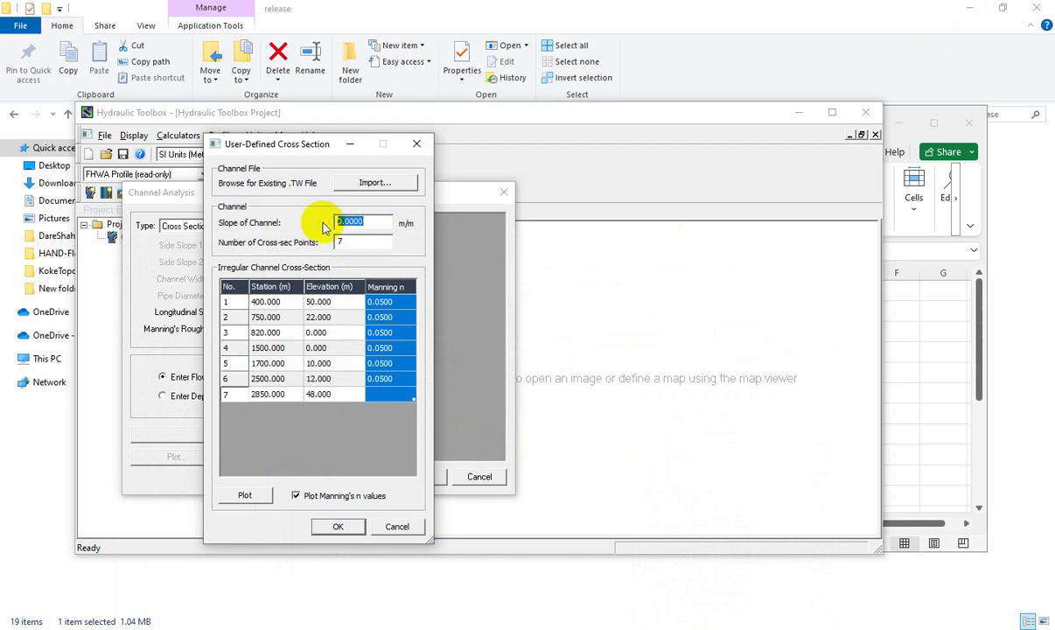
# Accept the cross section, solve it for 2515 cms (depth 4.686 m), and select the results.
pyautogui.click(339, 526)
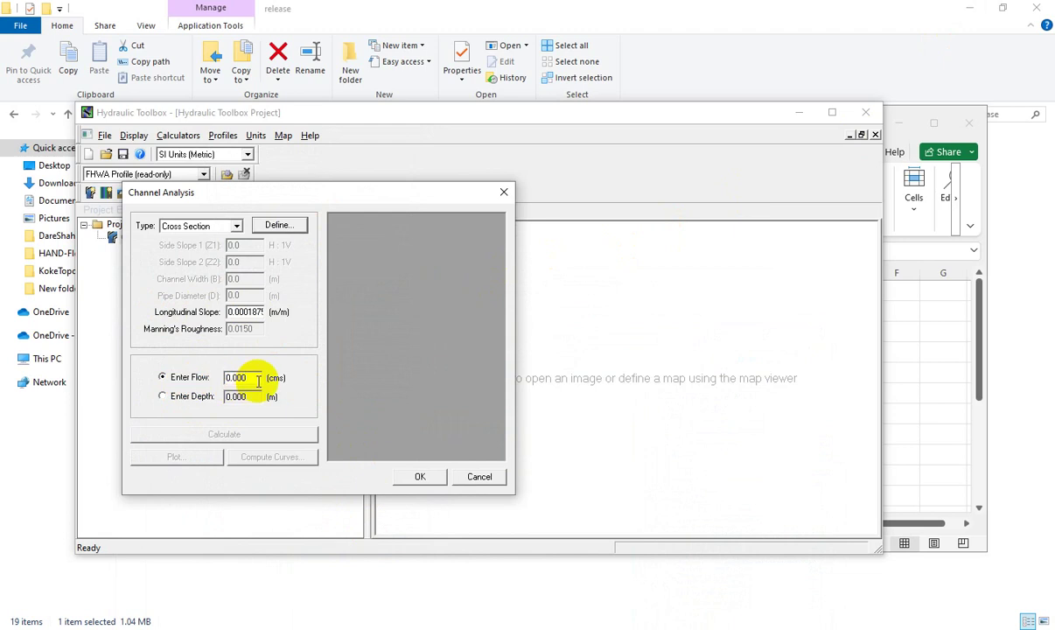
pyautogui.click(258, 381)
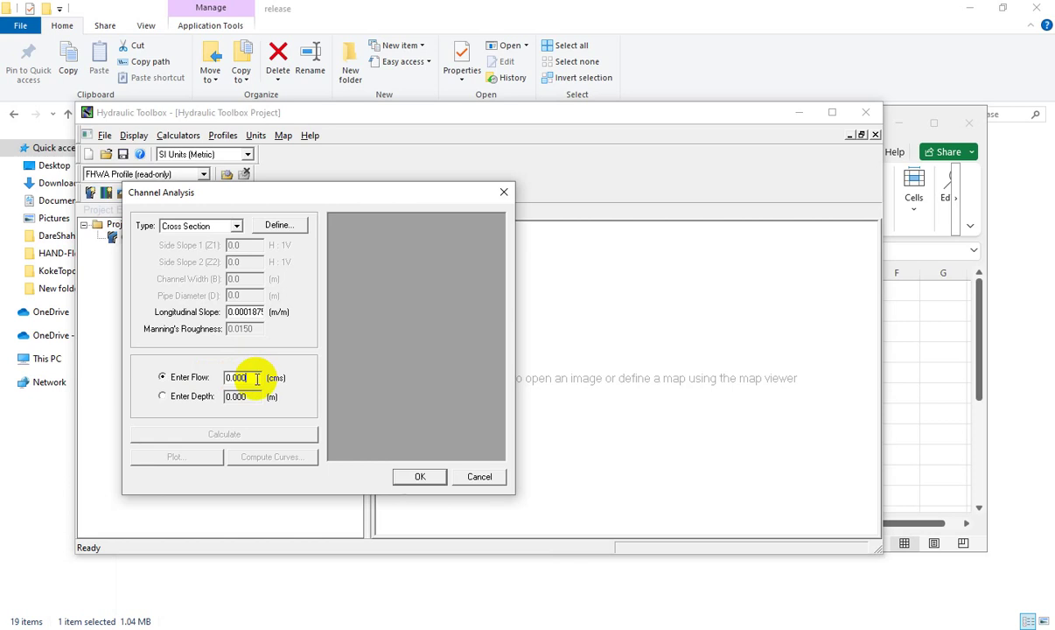
pyautogui.moveTo(256, 377); pyautogui.dragTo(210, 385)
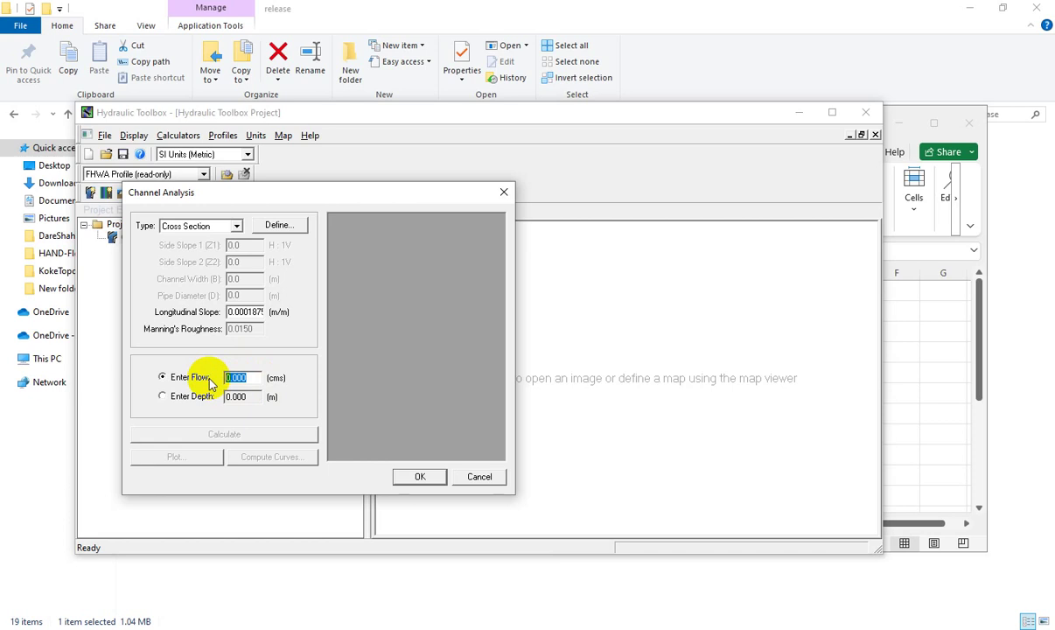
pyautogui.write('2515')
pyautogui.click(269, 435)
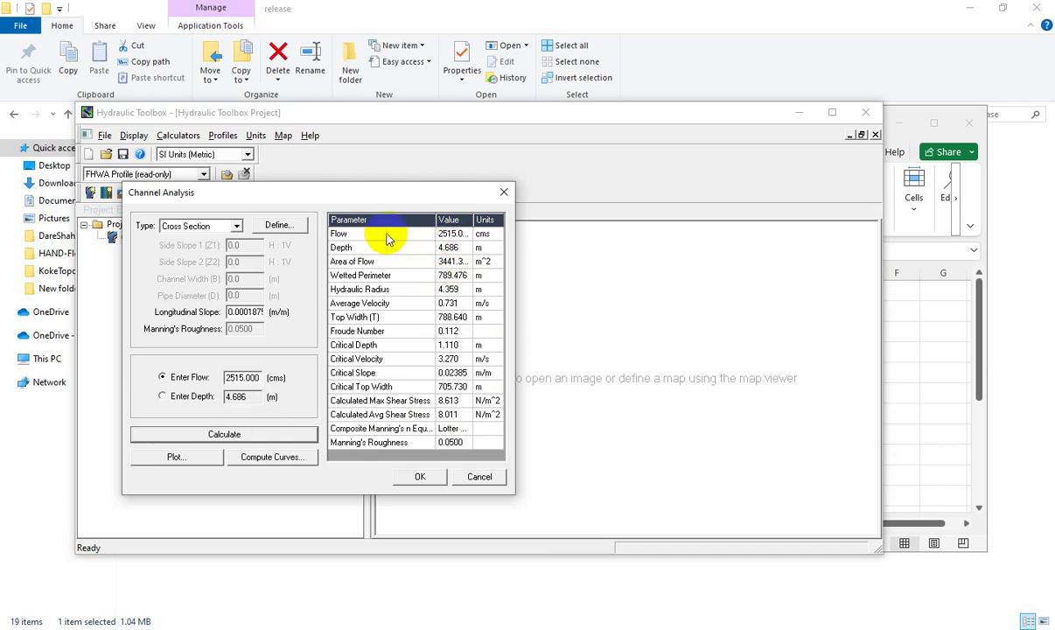
pyautogui.moveTo(354, 233); pyautogui.dragTo(487, 444)
# Compute the rating curve with Depth at 10 increments and enlarge and reposition the Flow vs. Depth plot.
pyautogui.click(240, 377)
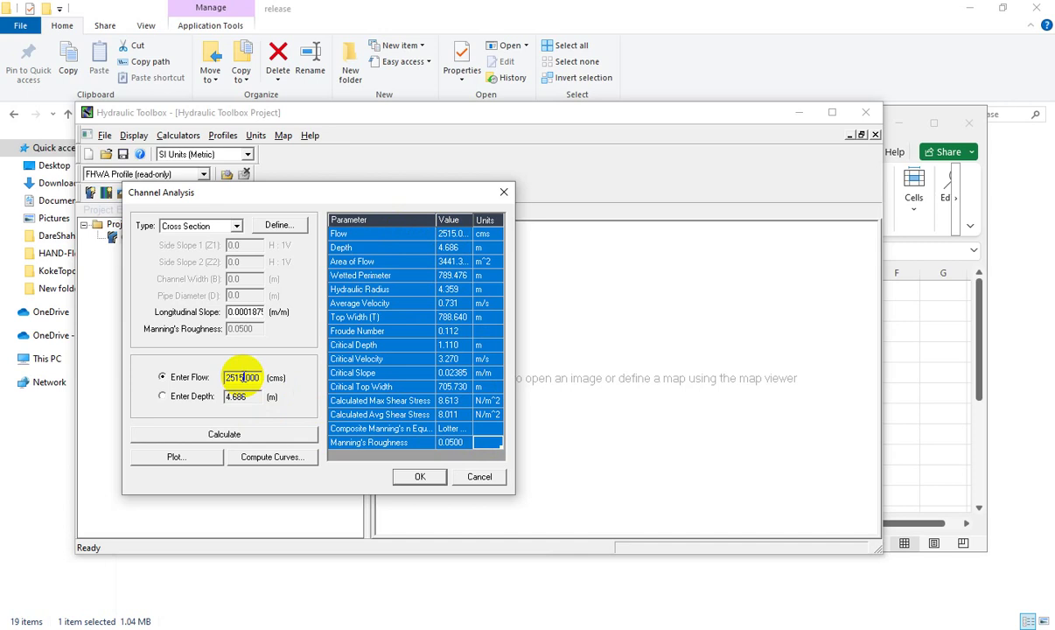
pyautogui.click(278, 457)
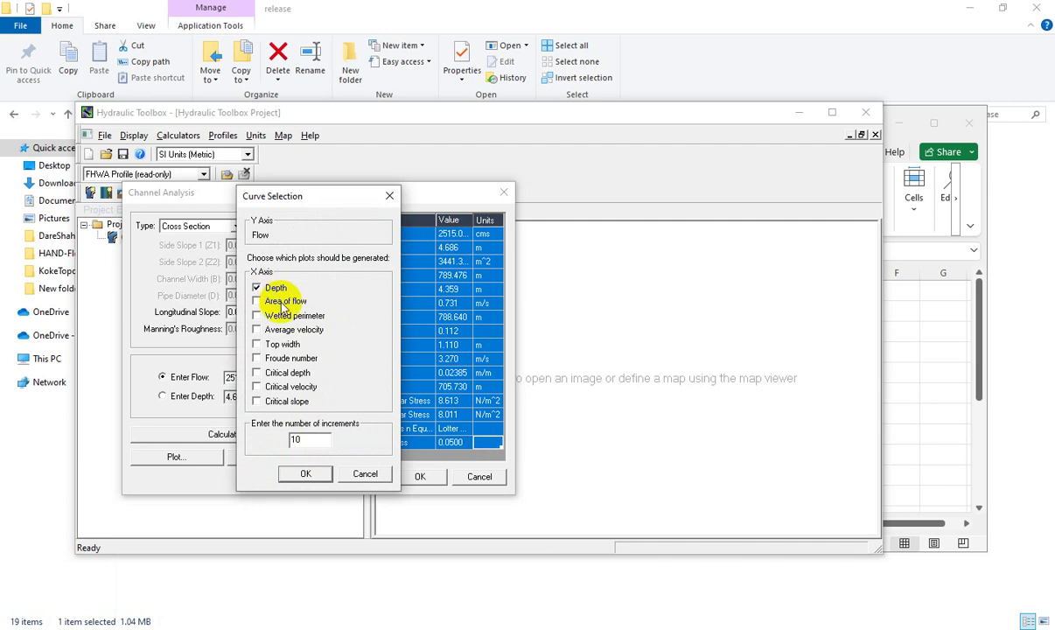
pyautogui.click(294, 476)
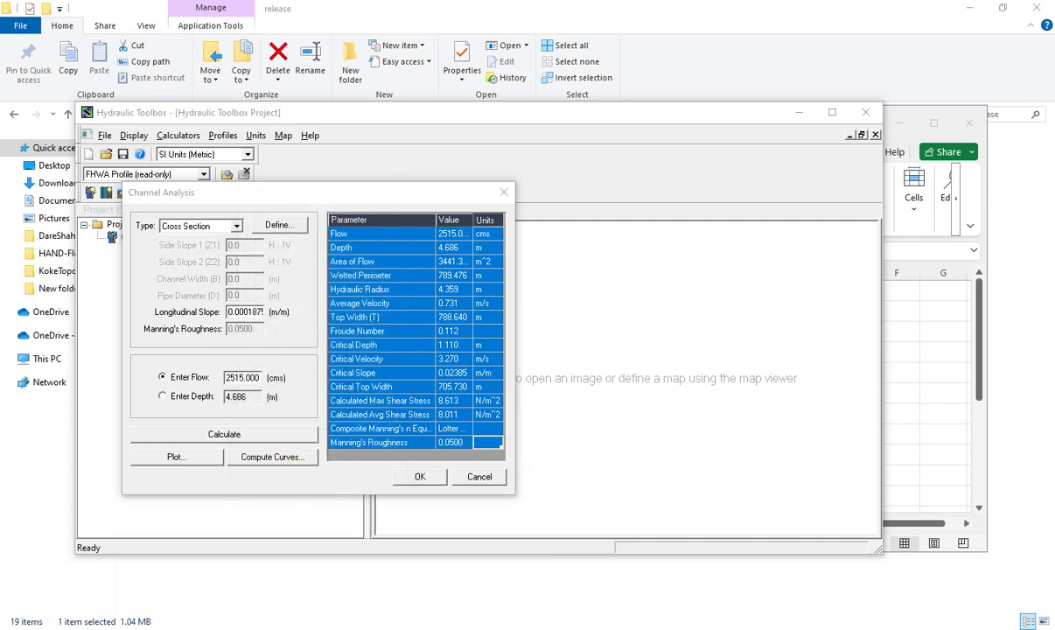
pyautogui.moveTo(635, 383); pyautogui.dragTo(837, 548)
pyautogui.moveTo(636, 109); pyautogui.dragTo(474, 73)
pyautogui.moveTo(680, 507); pyautogui.dragTo(757, 546)
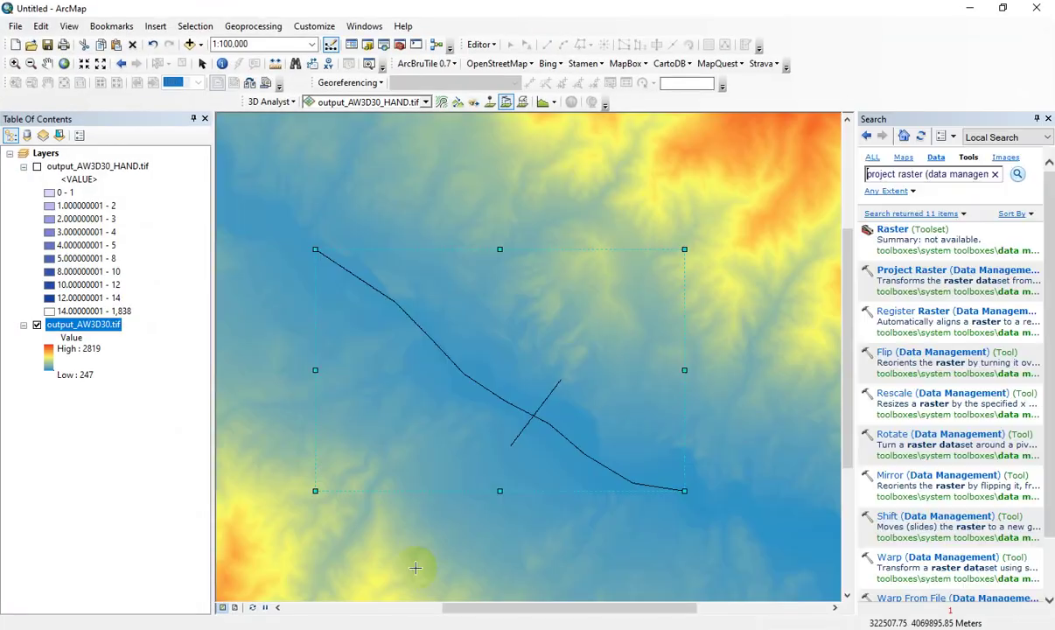
# Delete the long valley line, select the short cross-section line, and return to the rating-curve plot.
pyautogui.moveTo(490, 419)
pyautogui.mouseDown()
pyautogui.moveTo(516, 384)
pyautogui.moveTo(520, 351)
pyautogui.moveTo(428, 273)
pyautogui.mouseUp()
pyautogui.click(416, 318)
pyautogui.press('Delete')
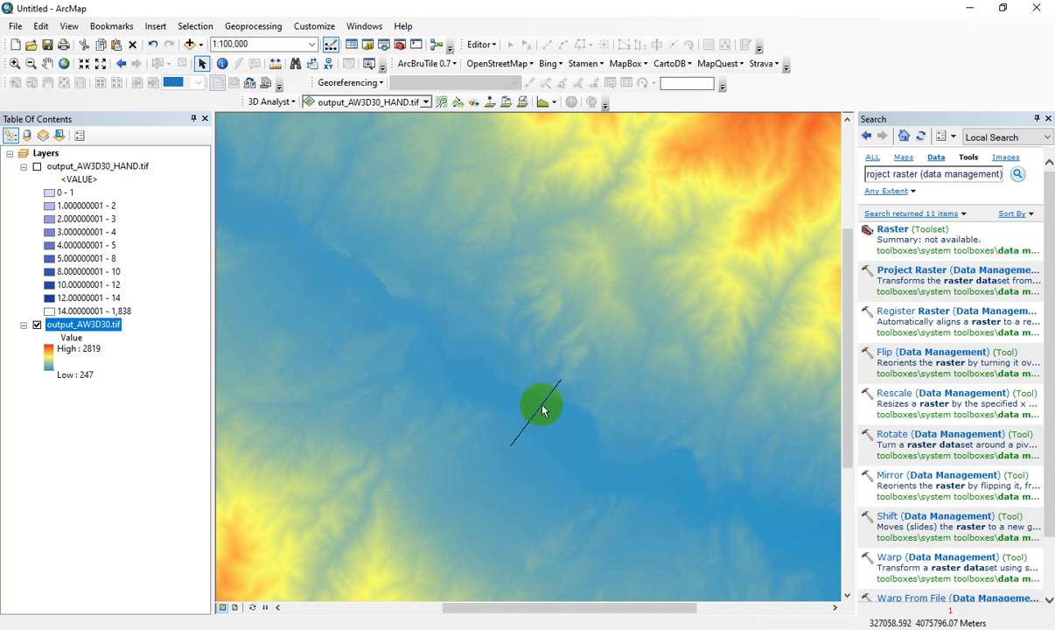
pyautogui.click(564, 382)
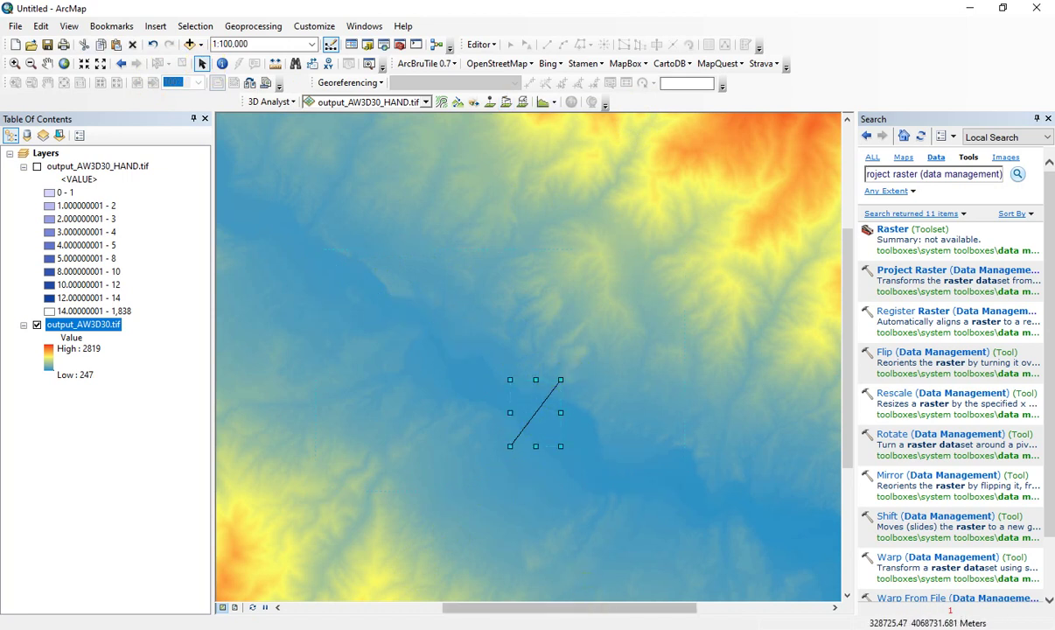
pyautogui.hotkey('alt', 'Tab')
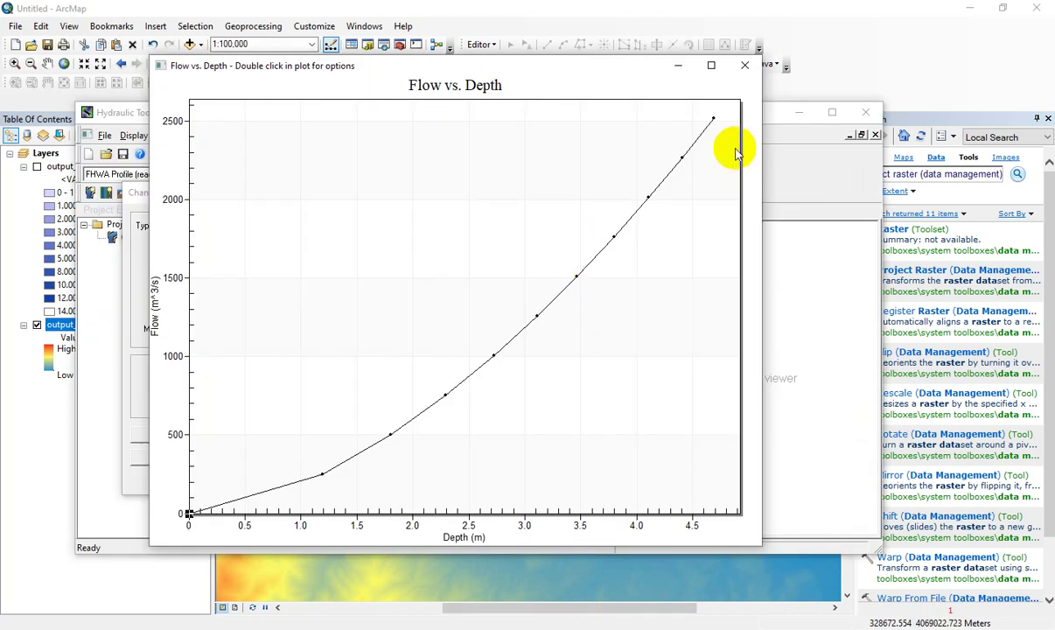